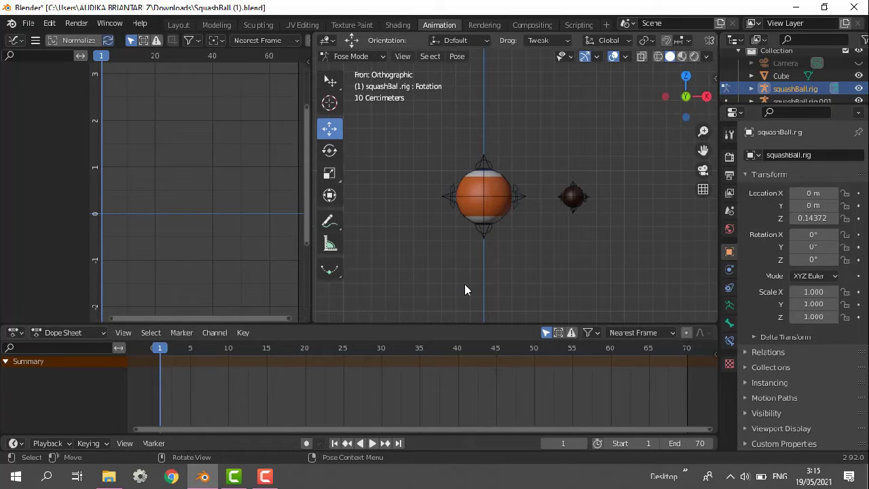
Check that the active keying set is Location, Rotation & Scale.
left_click(105, 442)
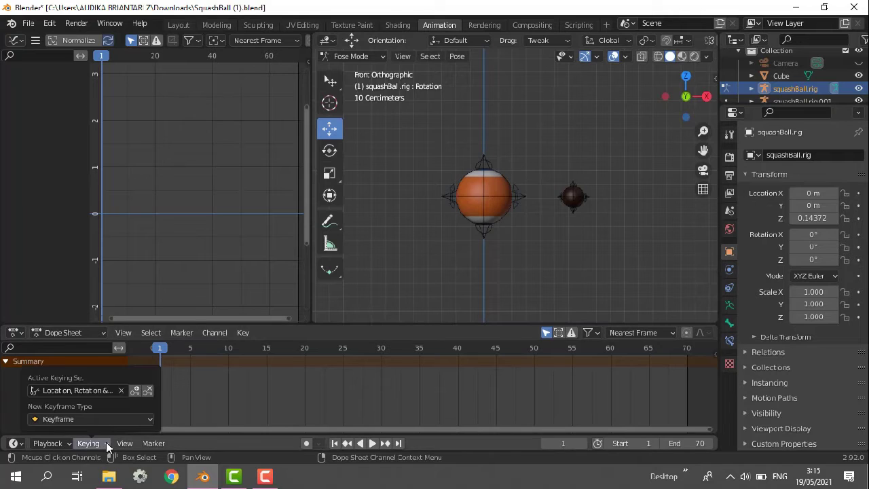
left_click(75, 392)
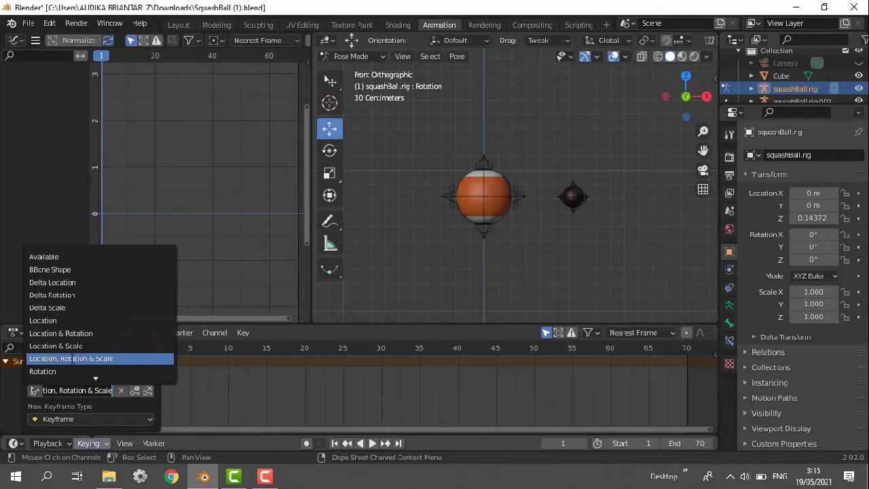
left_click(20, 179)
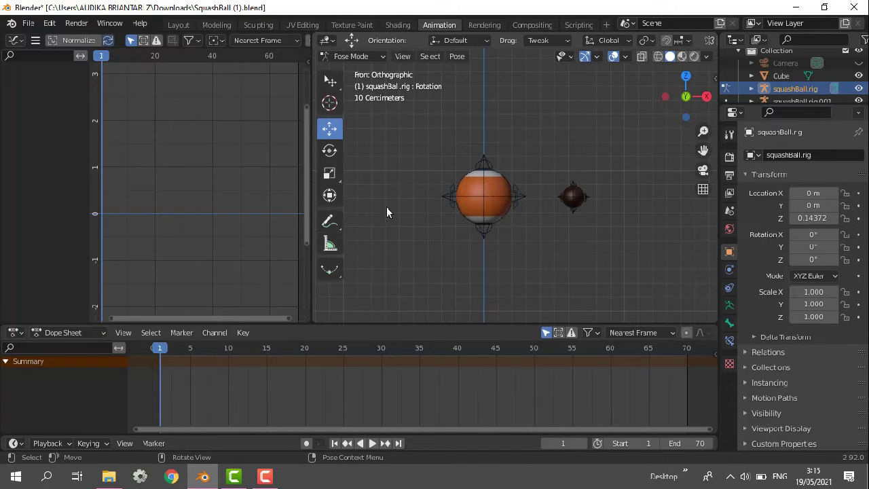
Switch the orange ball's rig to Object Mode, reselect the rig, and return it to Pose Mode.
left_click(487, 164)
left_click(380, 57)
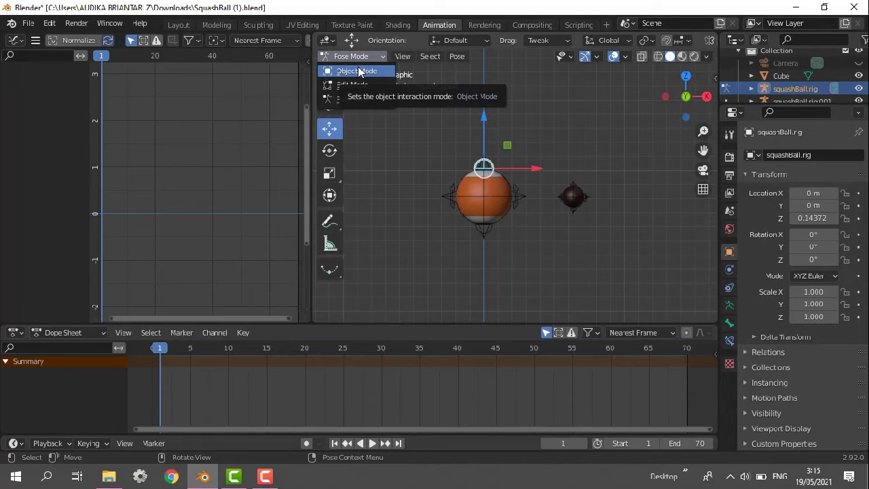
left_click(359, 71)
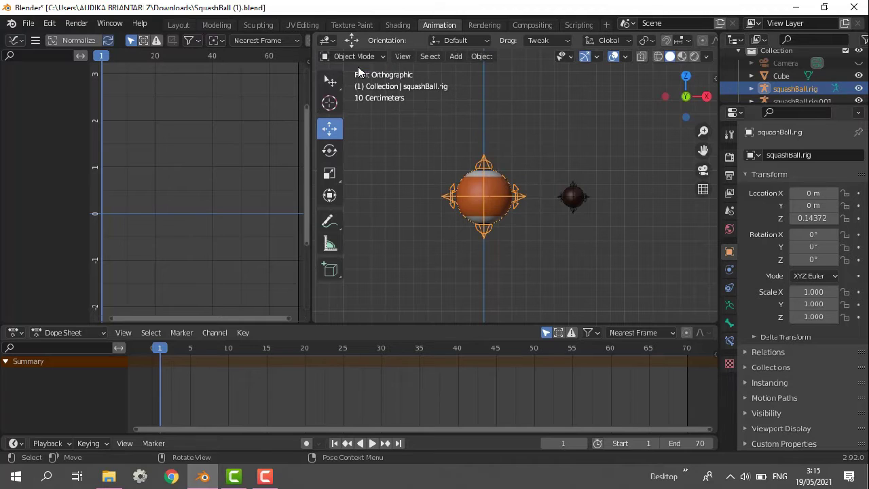
left_click(488, 157)
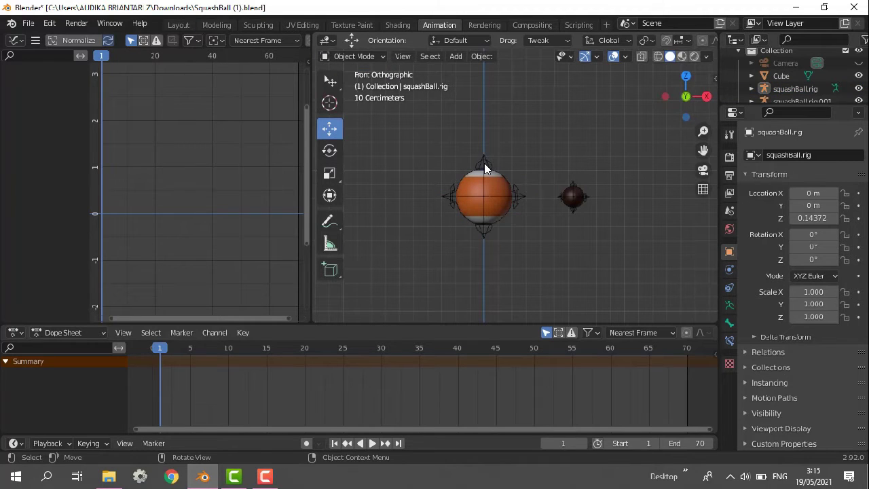
left_click(484, 163)
left_click(382, 57)
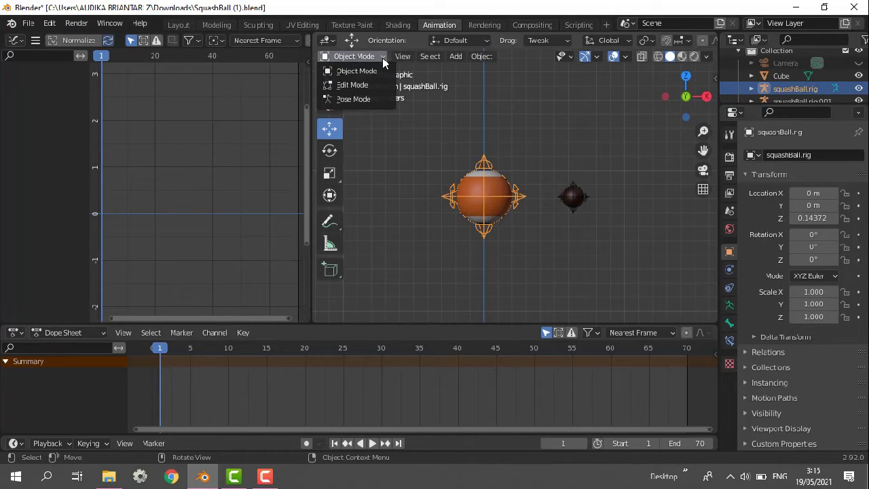
left_click(368, 100)
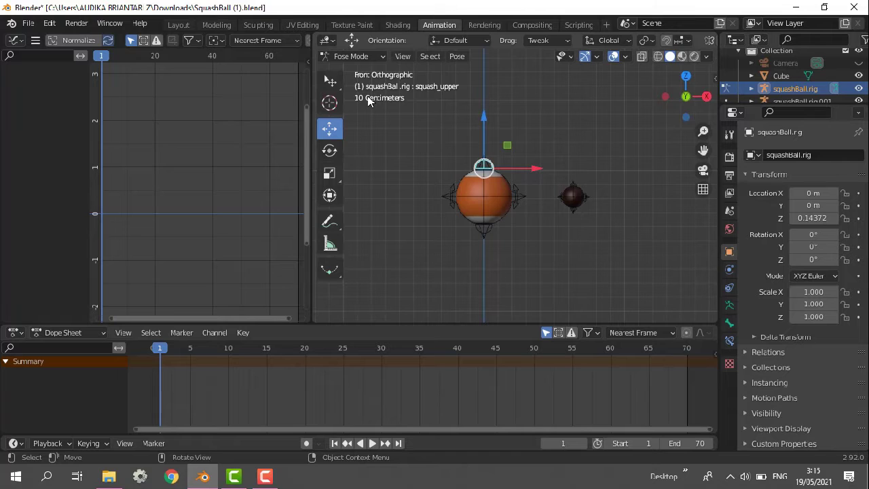
Try moving the whole orange ball slightly up along Z with its Location control.
left_click(435, 155)
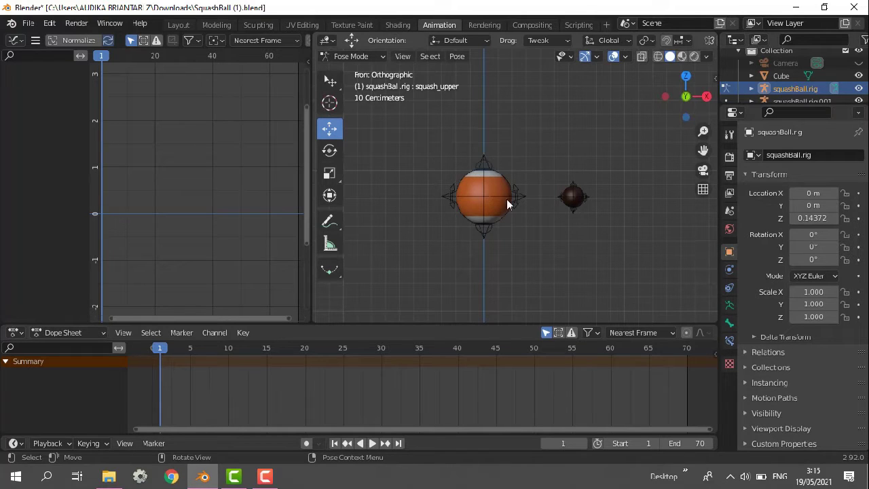
left_click(483, 159)
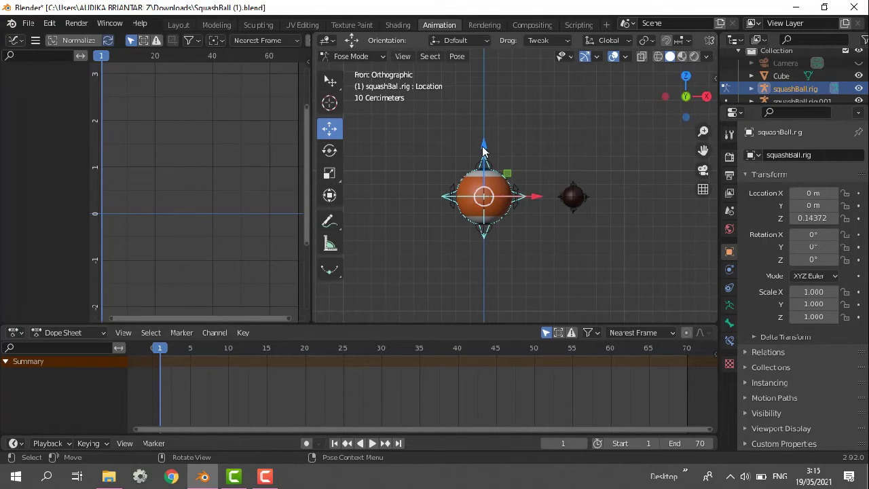
mouse_move(483, 149)
left_mouse_down()
mouse_move(484, 166)
mouse_move(484, 95)
mouse_move(484, 139)
left_mouse_up()
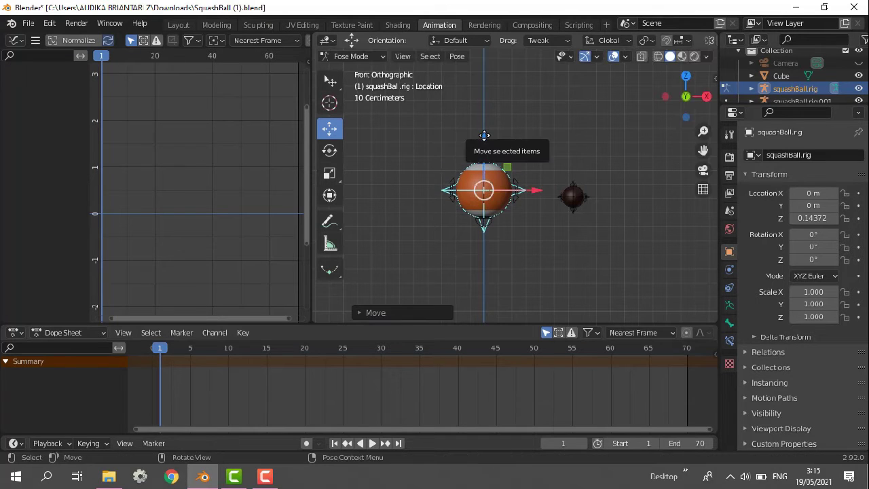
key("ctrl+z")
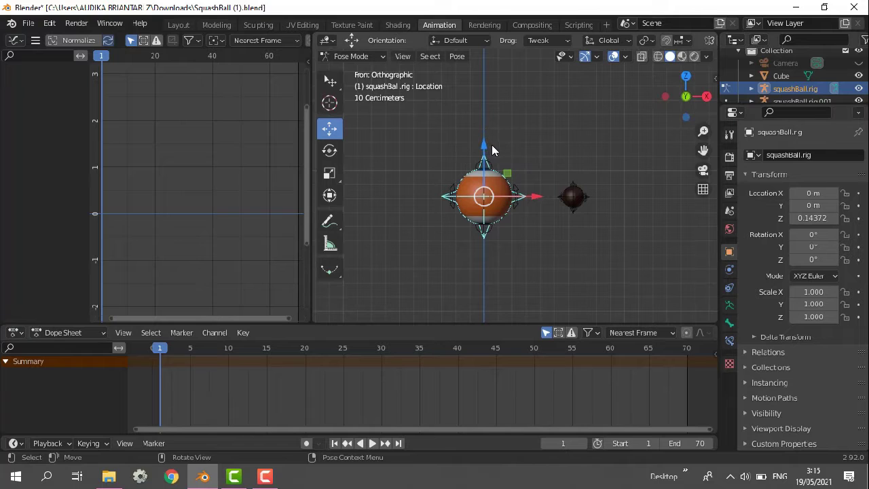
Inspect the orange ball's squash_upper, squash_lower and side controls by selecting each one in turn.
left_click(485, 167)
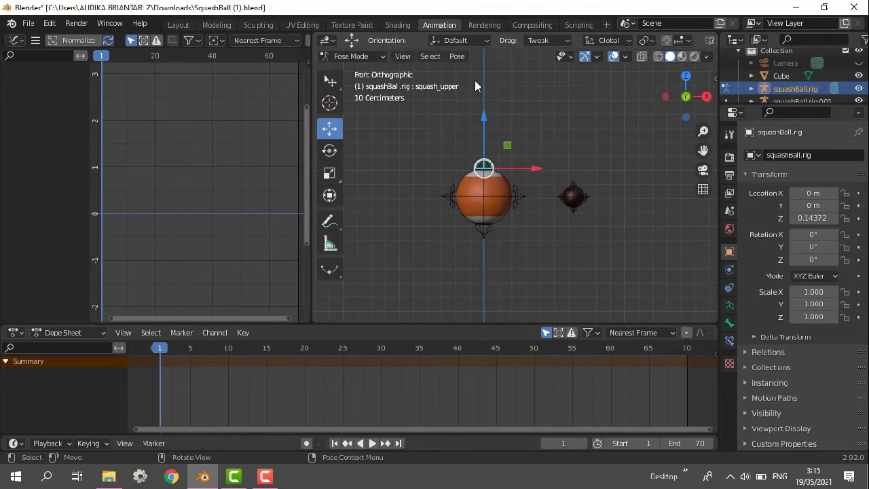
left_click(482, 230)
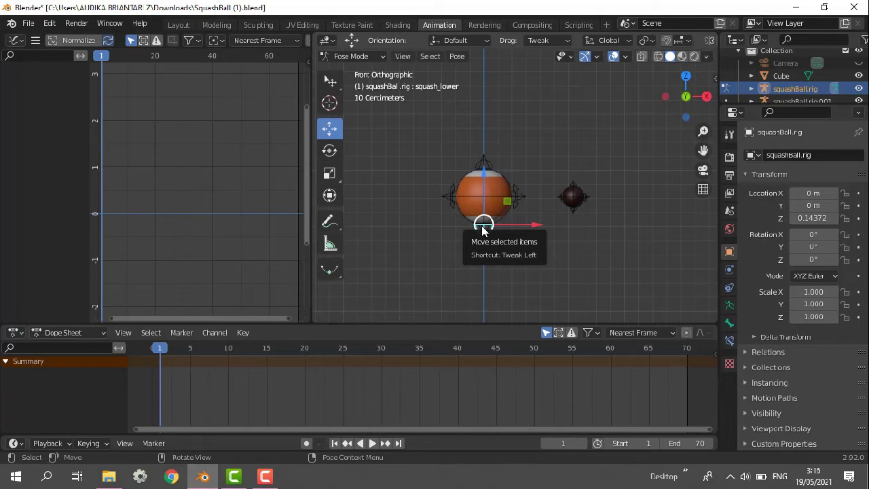
left_click(514, 193)
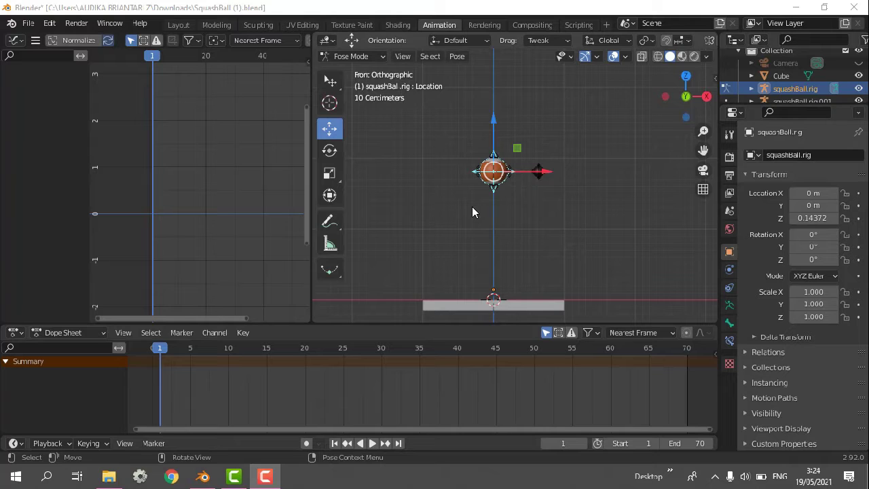
Insert a keyframe for the orange ball's Location control at frame 1, with the ball raised above the floor block.
left_click(495, 158)
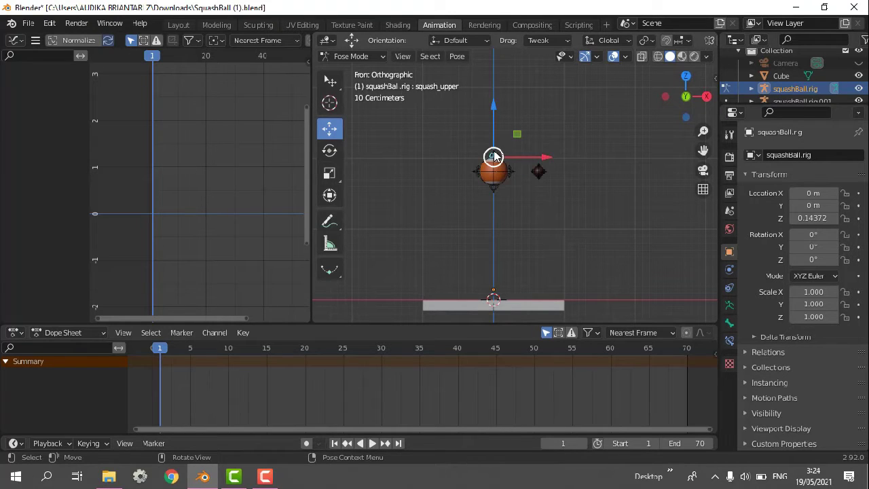
left_click(494, 157)
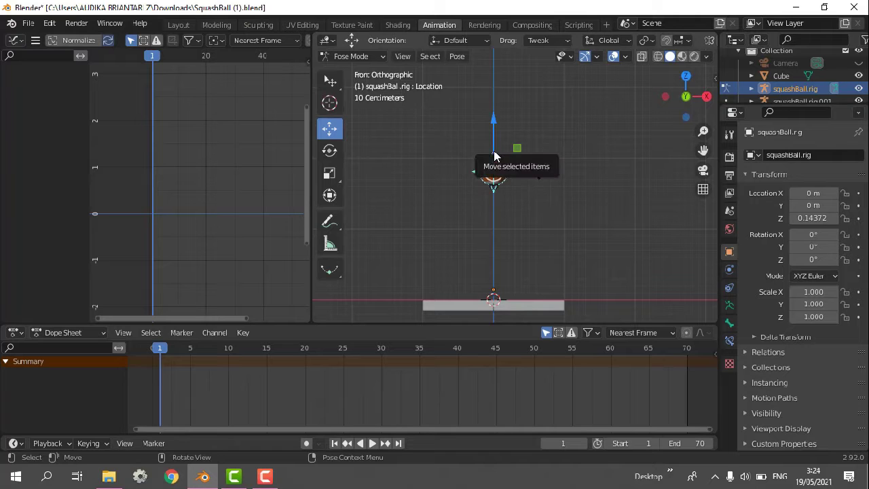
key("i")
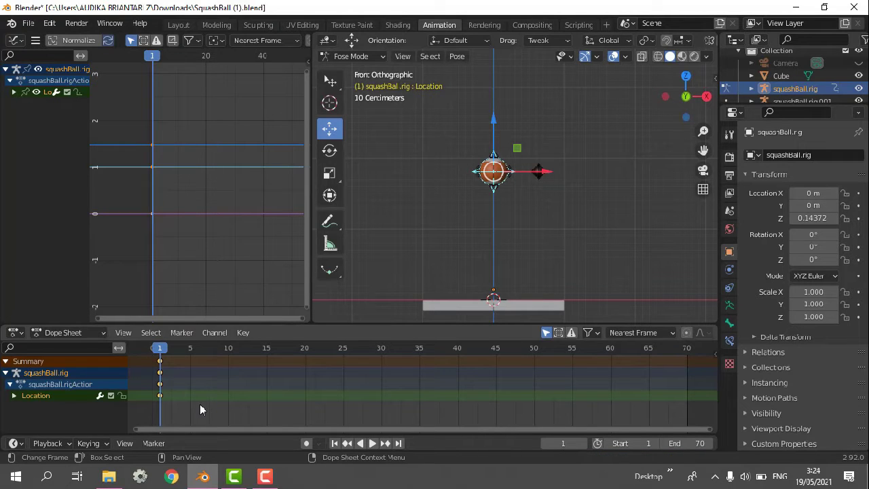
At frame 15, lower the ball straight down onto the floor block and insert a keyframe for its Location control.
key("space")
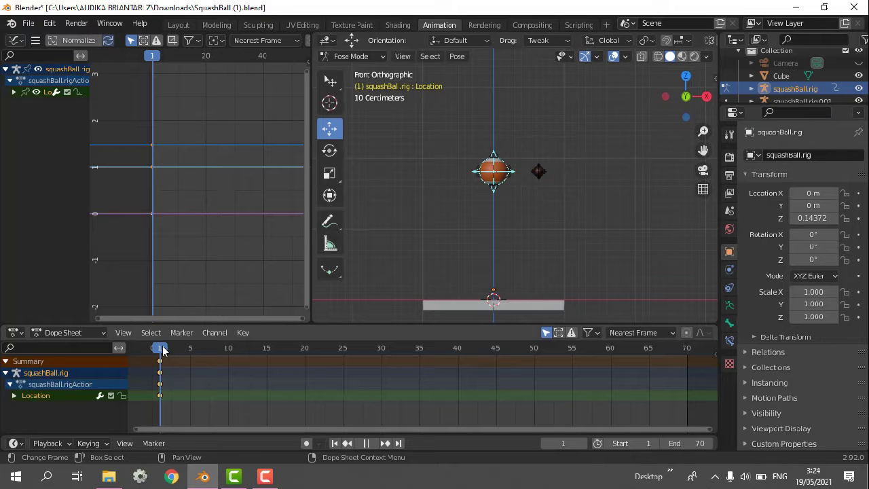
left_click_drag(162, 349, 268, 369)
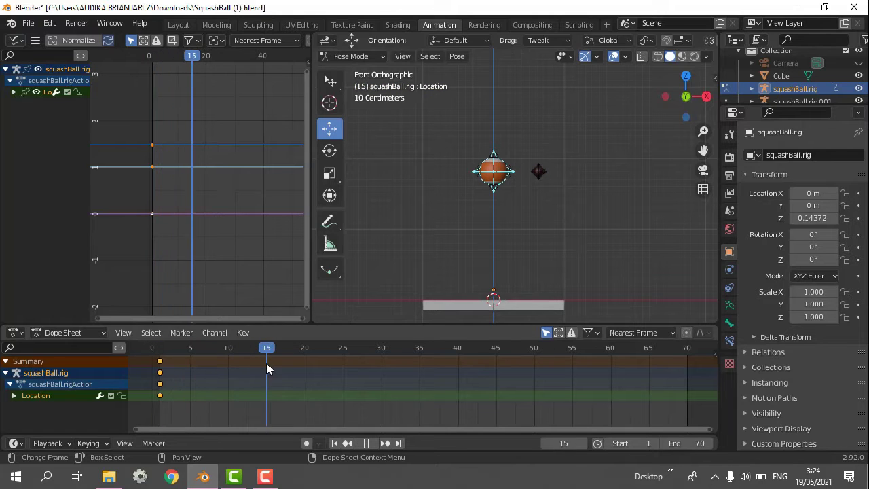
key("space")
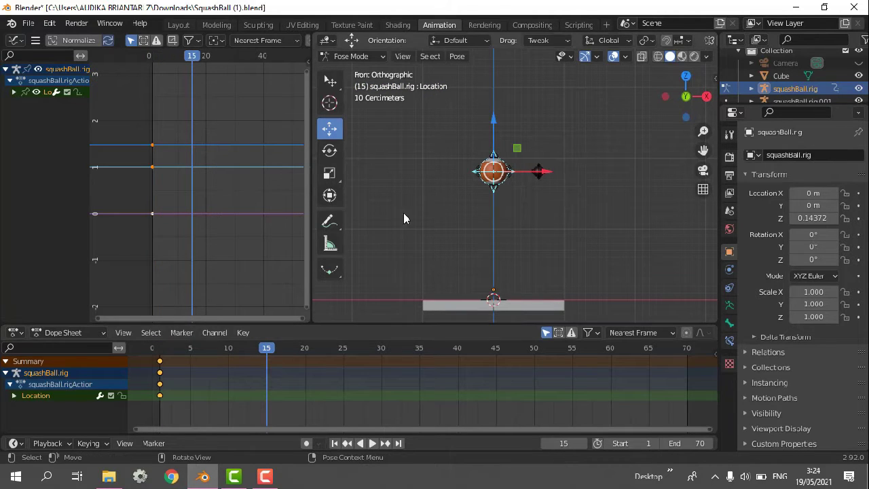
left_click_drag(494, 120, 494, 237)
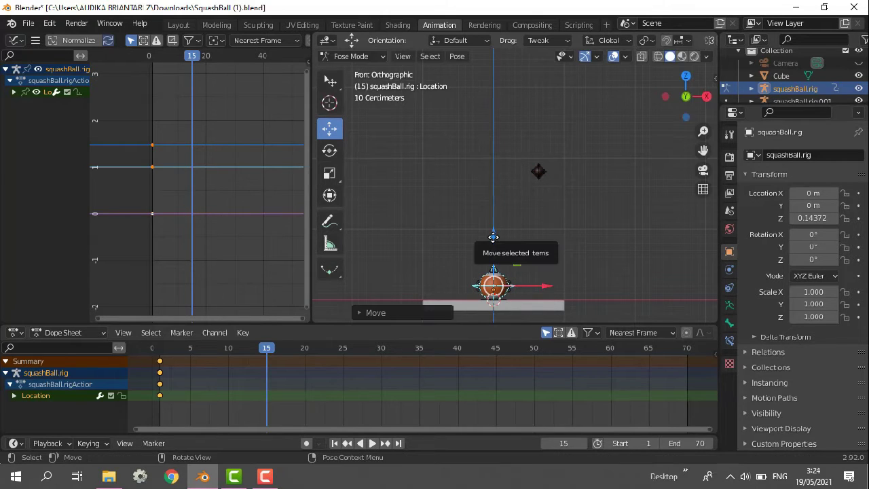
key("i")
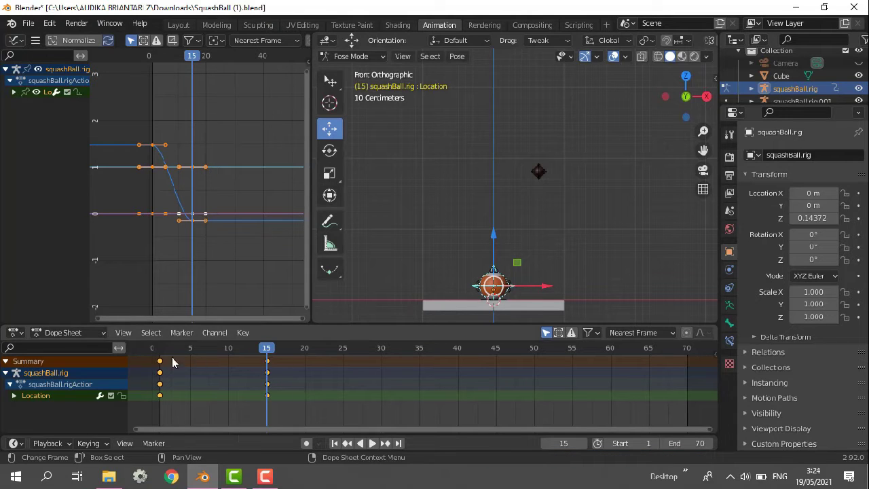
Expand the Location channel group in the Graph Editor and show only the Z Location curve.
left_click(14, 91)
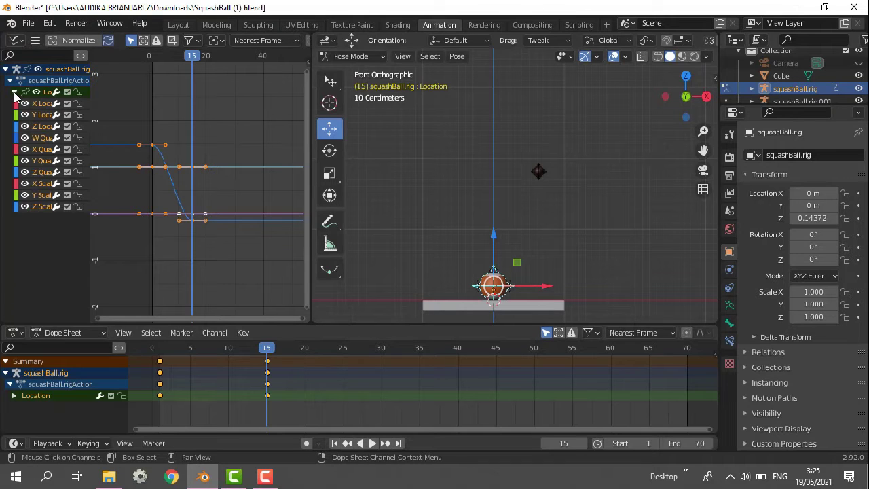
left_click(93, 91)
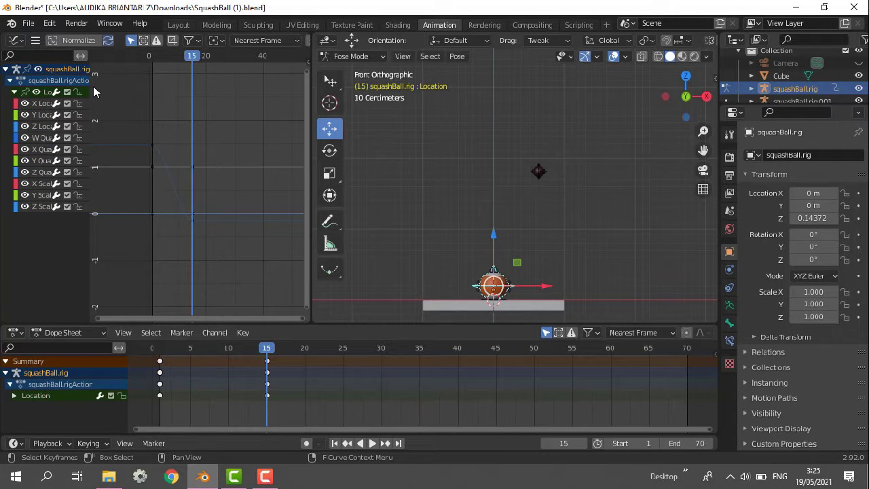
left_click_drag(92, 101, 162, 101)
left_click(38, 91)
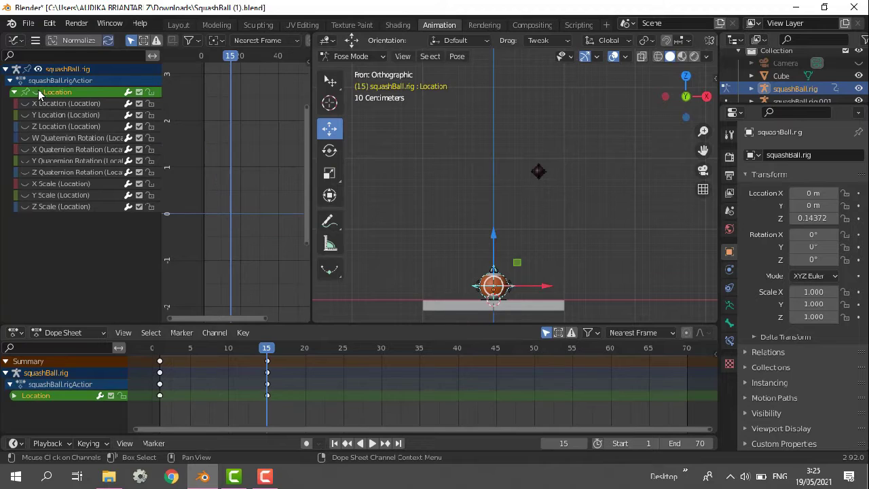
left_click(25, 126)
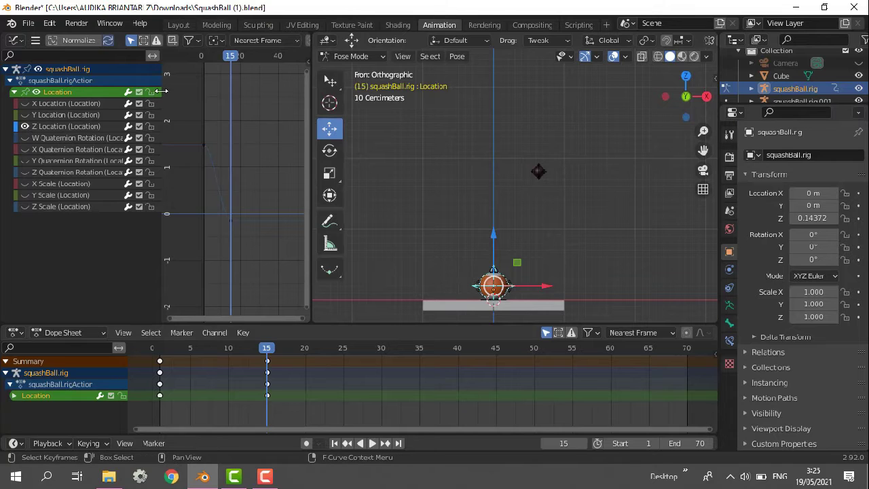
left_click_drag(161, 97, 75, 97)
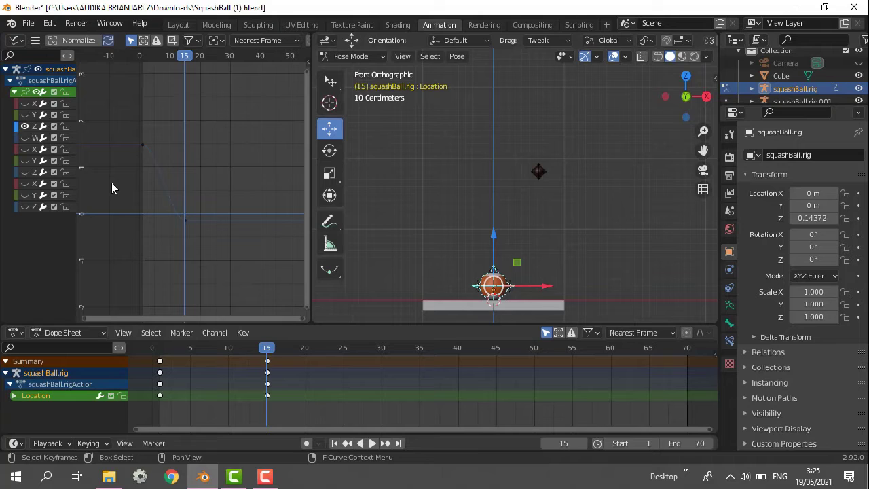
Set the handle type of the Z Location keyframe at frame 15 to Vector.
left_click(185, 220)
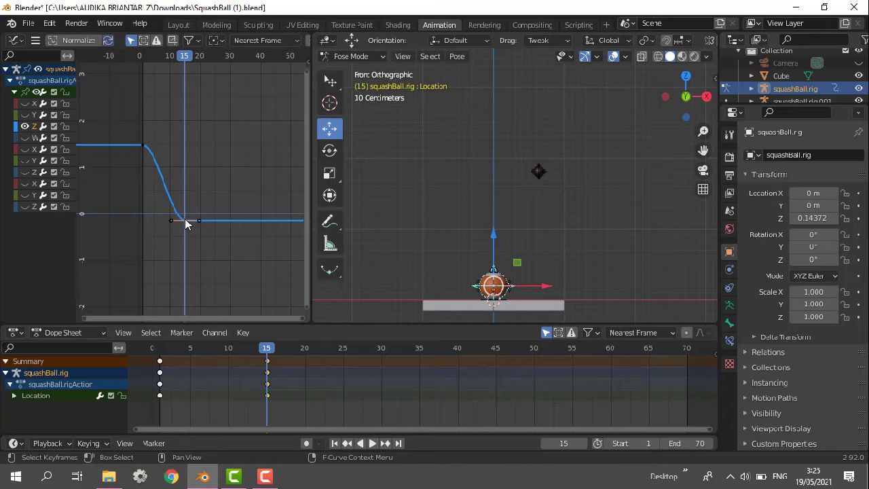
key("v")
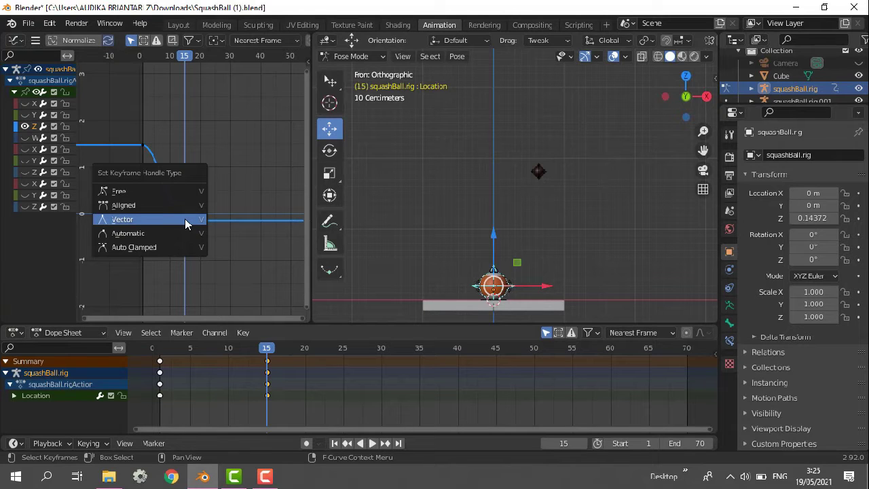
left_click(185, 218)
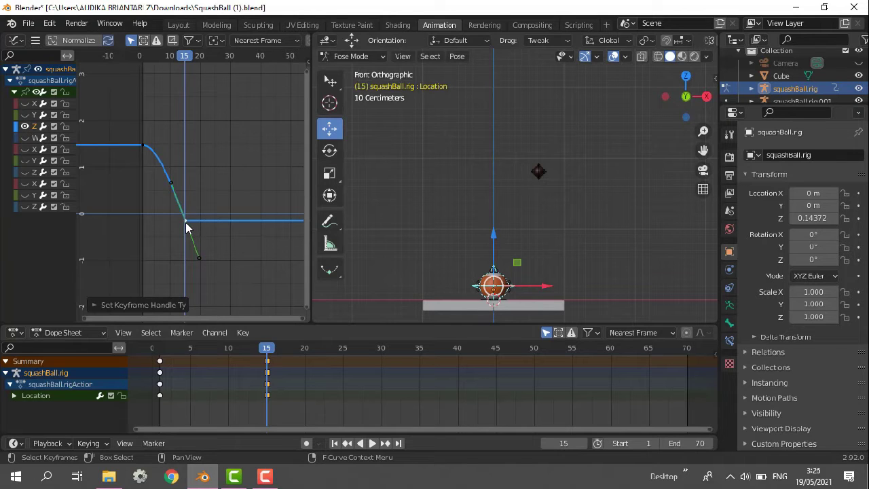
Duplicate the Z Location keyframes at frames 1 and 15 and place the copies at frames 28 and 42.
left_click(143, 146)
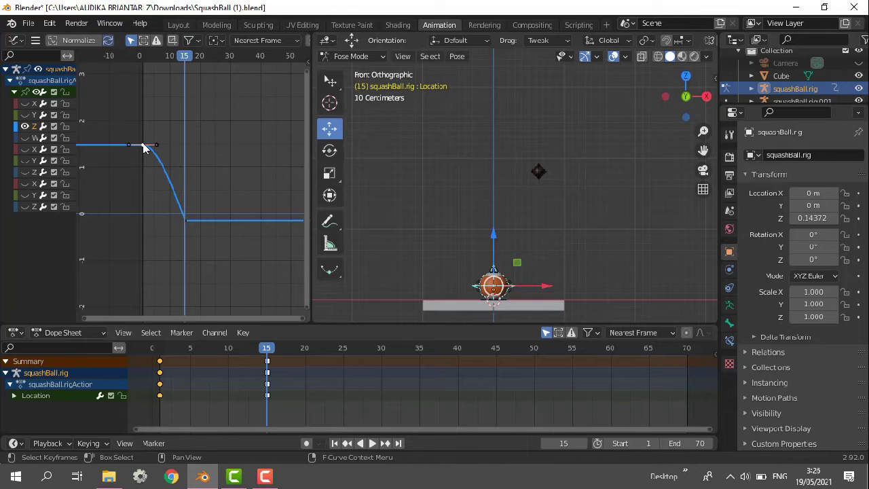
left_click(185, 219)
left_click(193, 219)
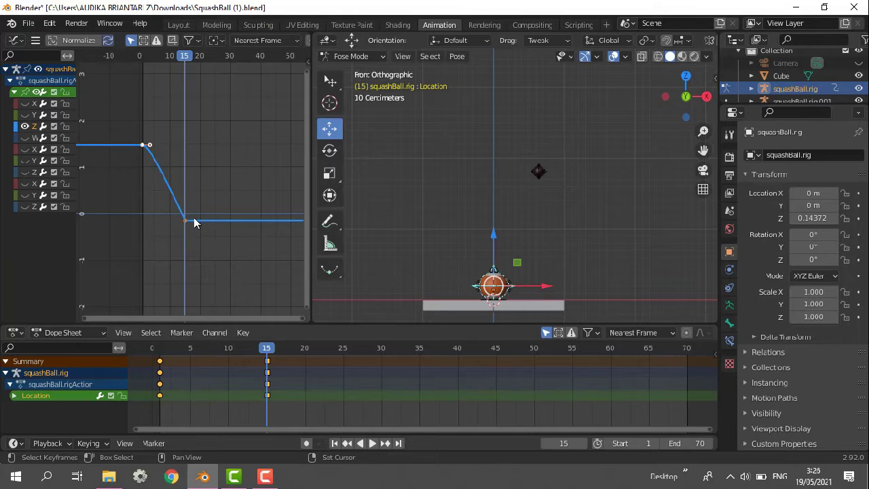
key("g")
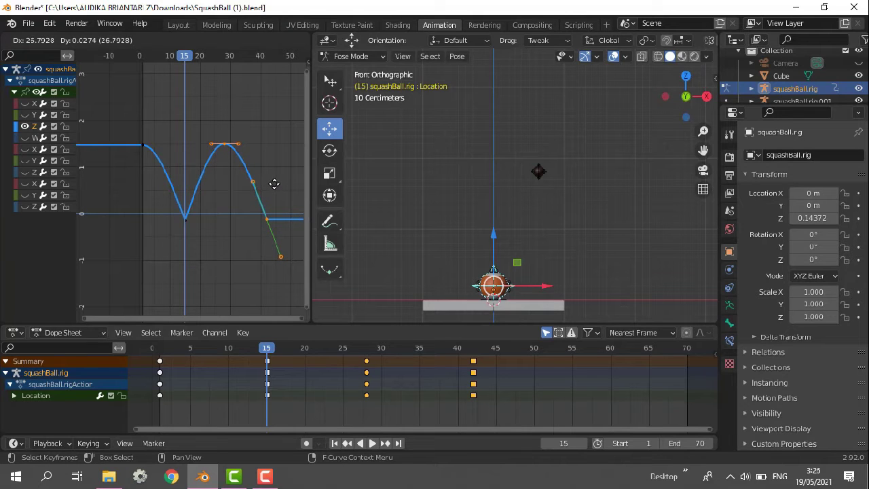
left_click(274, 184)
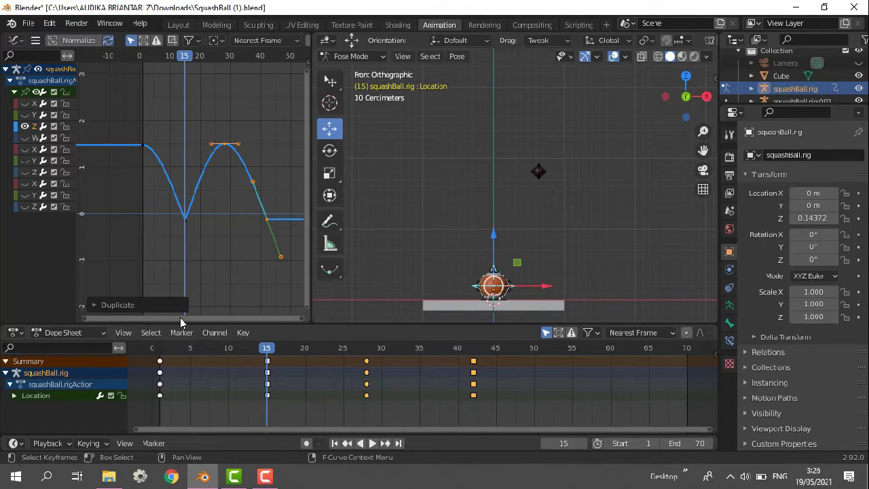
Duplicate the Z Location keyframes at frames 28 and 42 and place the copies at frames 55 and 69.
left_click_drag(176, 319, 276, 331)
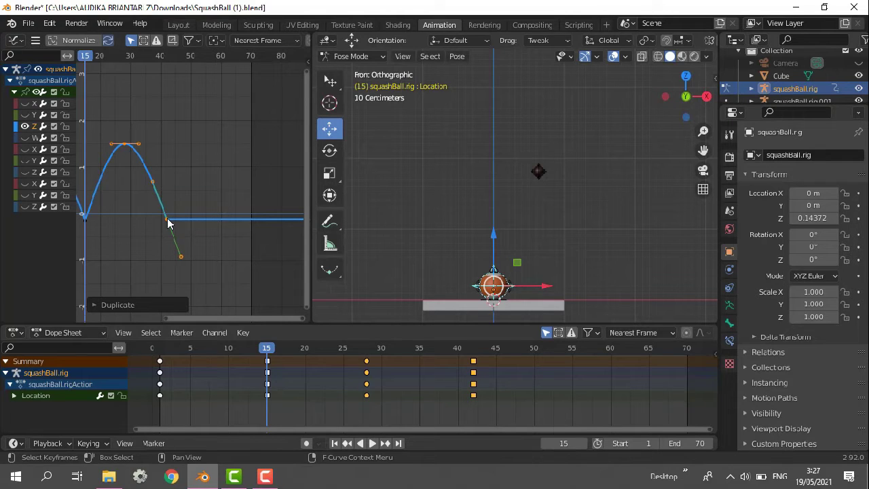
key("shift+d")
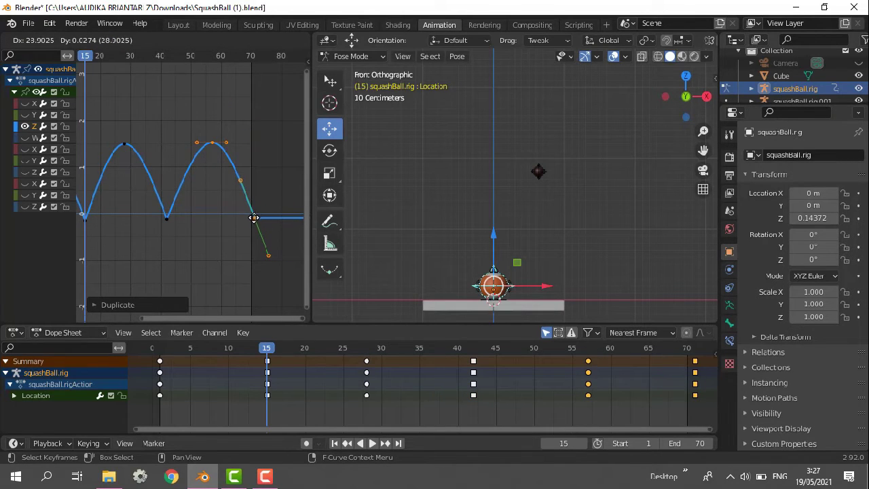
left_click(250, 216)
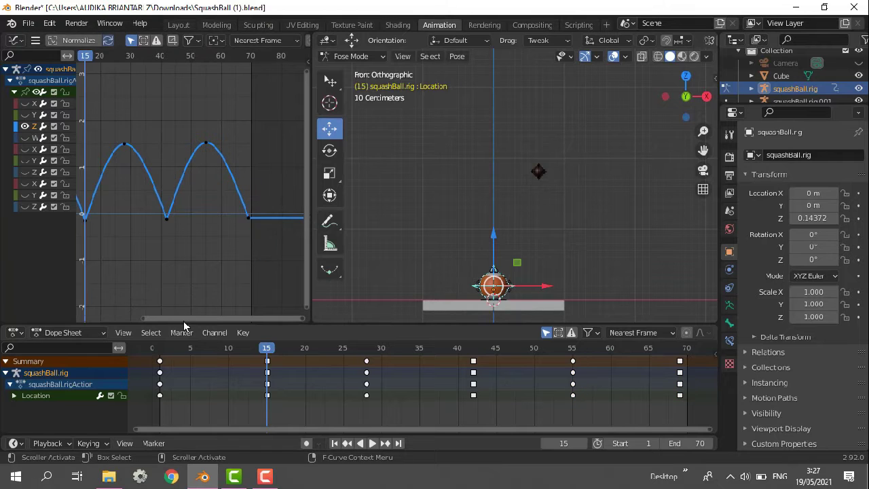
Lower the Z Location peak keyframe at frame 28 vertically to a value of about 1.25.
left_click_drag(183, 320, 160, 321)
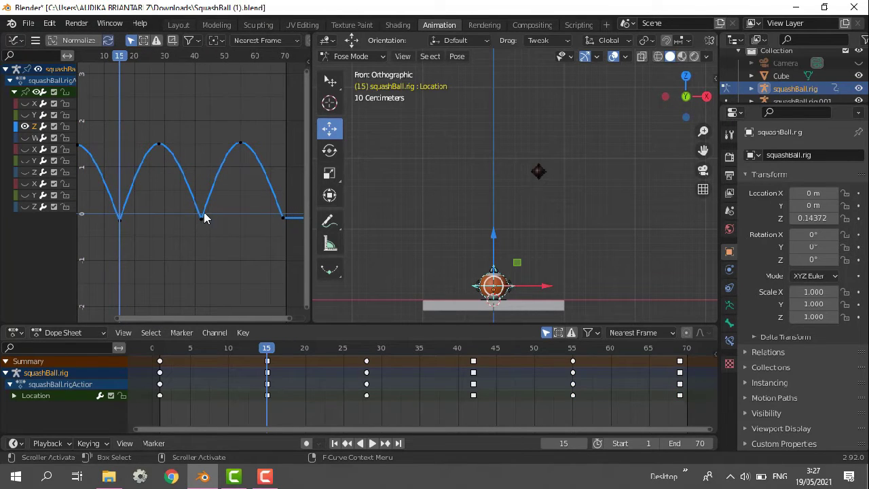
left_click(159, 144)
key("g")
key("y")
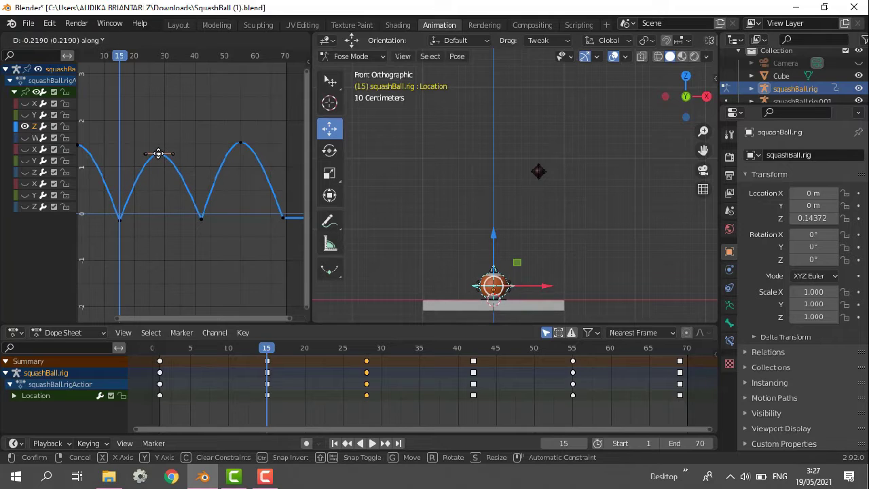
left_click(158, 155)
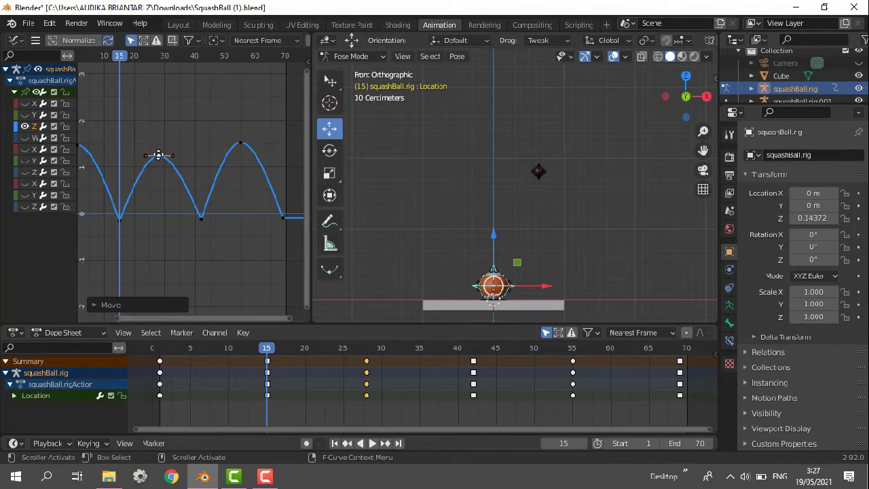
Lower the Z Location peak keyframe at frame 55 vertically by about 0.49.
left_click_drag(189, 317, 165, 317)
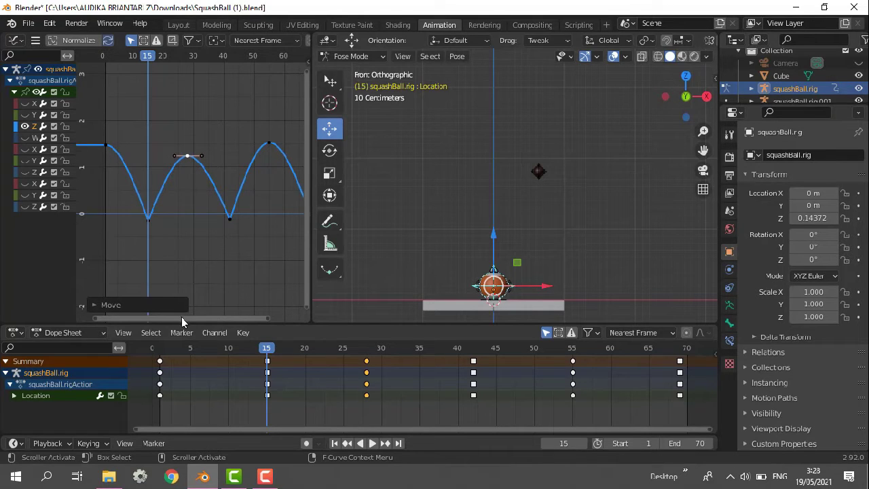
left_click_drag(181, 317, 207, 326)
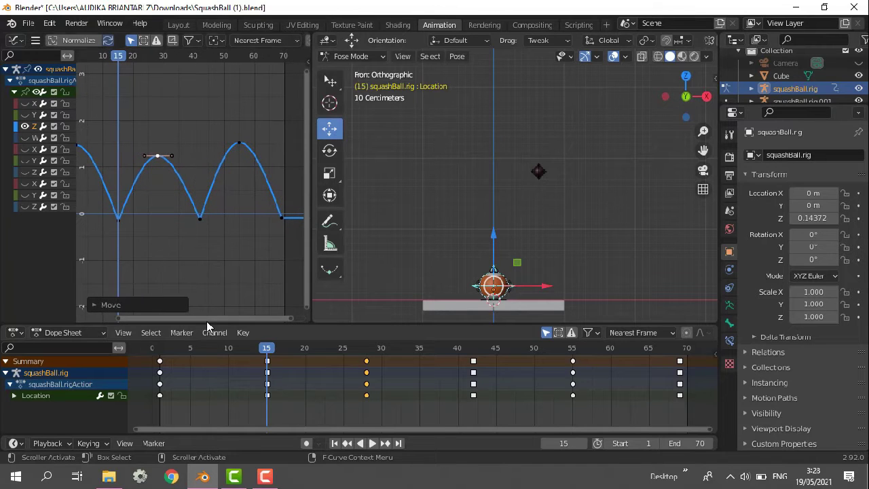
left_click(238, 145)
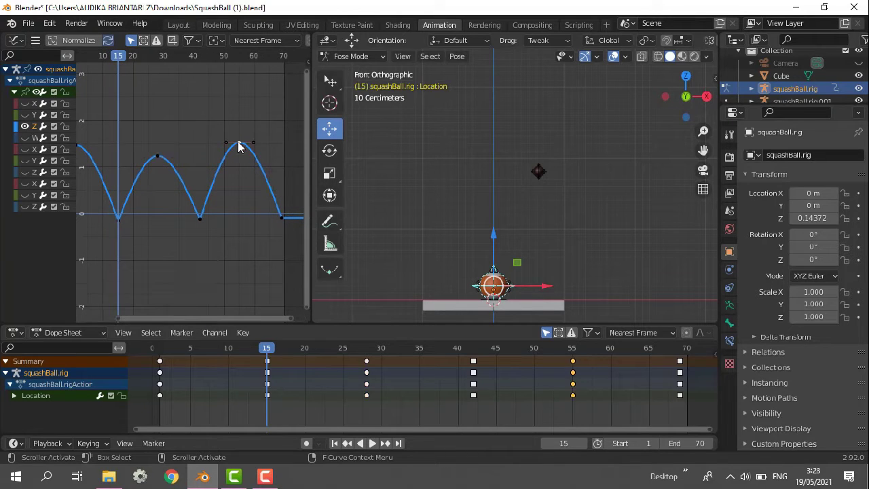
key("g")
key("y")
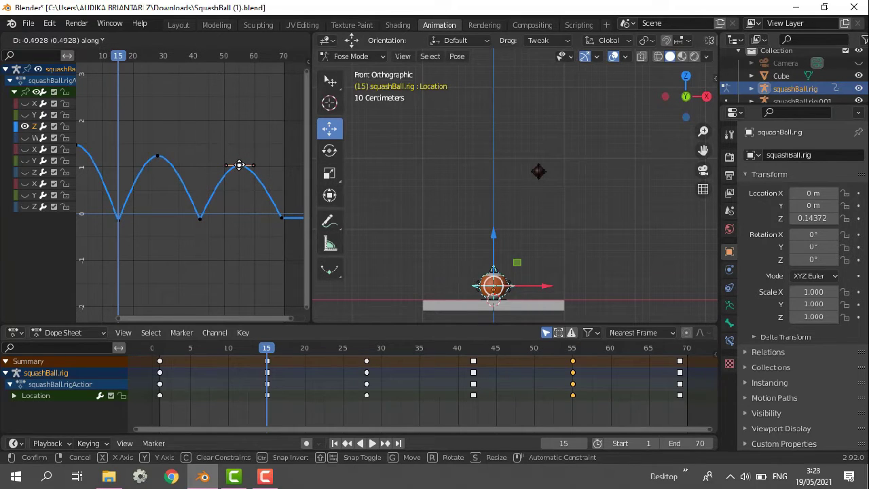
left_click(239, 165)
Duplicate the Z Location keyframes at frames 55 and 69 and place the copies at frames 88 and 102.
left_click_drag(190, 316, 279, 325)
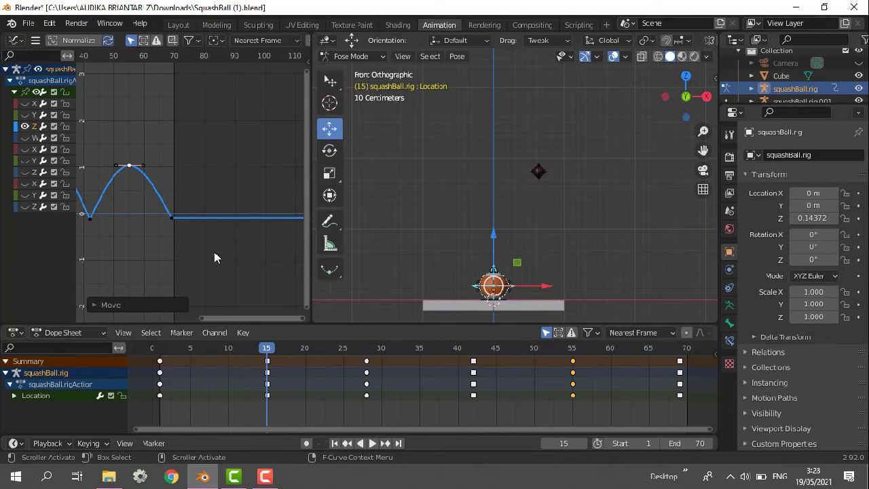
left_click(172, 217)
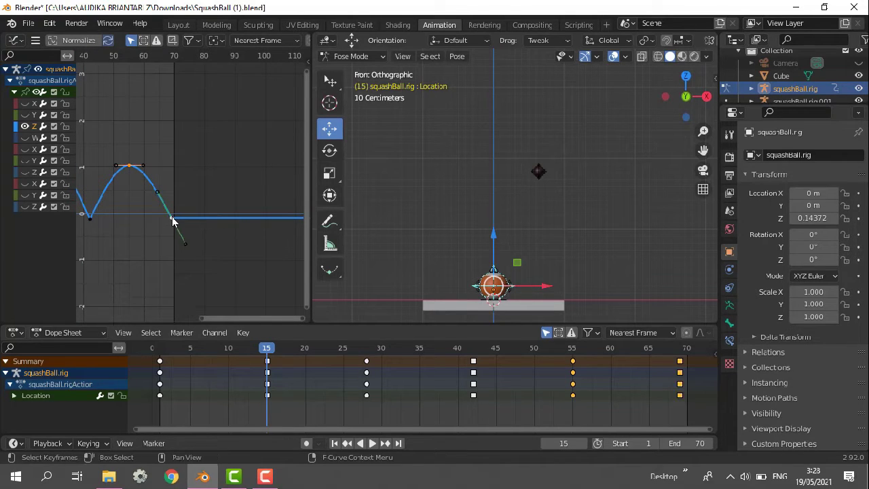
key("shift+d")
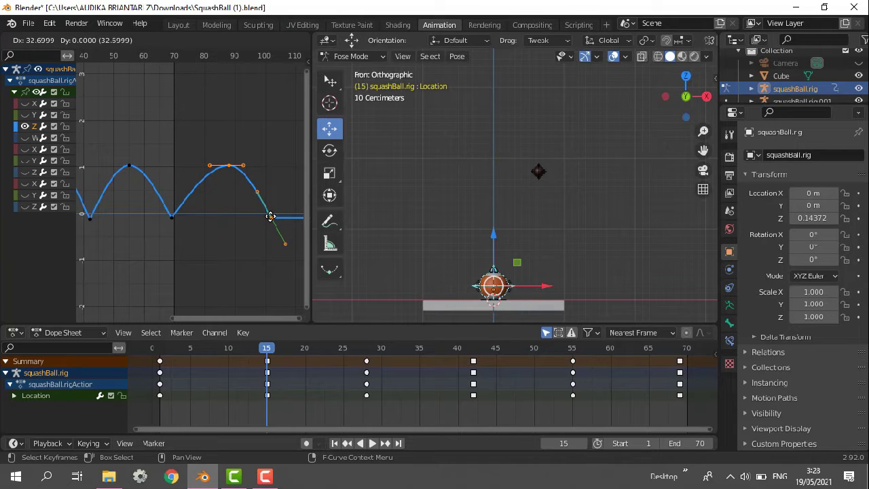
left_click(271, 216)
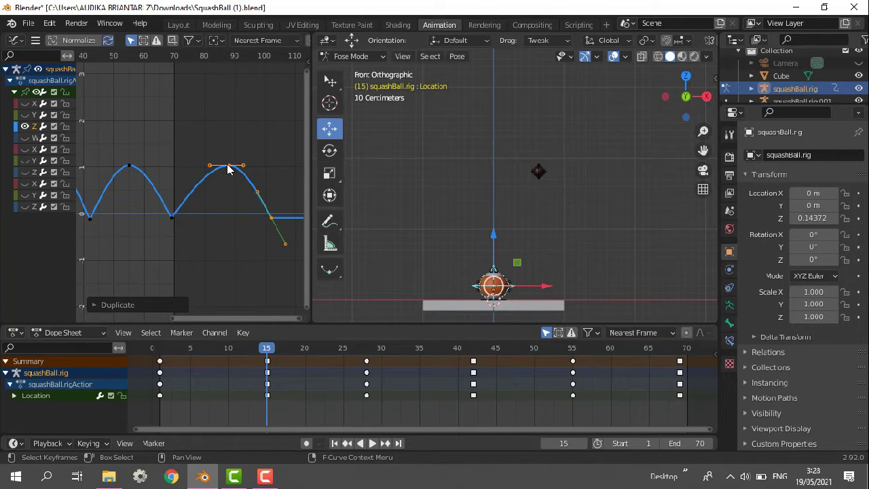
Lower the Z Location peak keyframe at frame 88 vertically to a value of about 0.8.
key("alt+a")
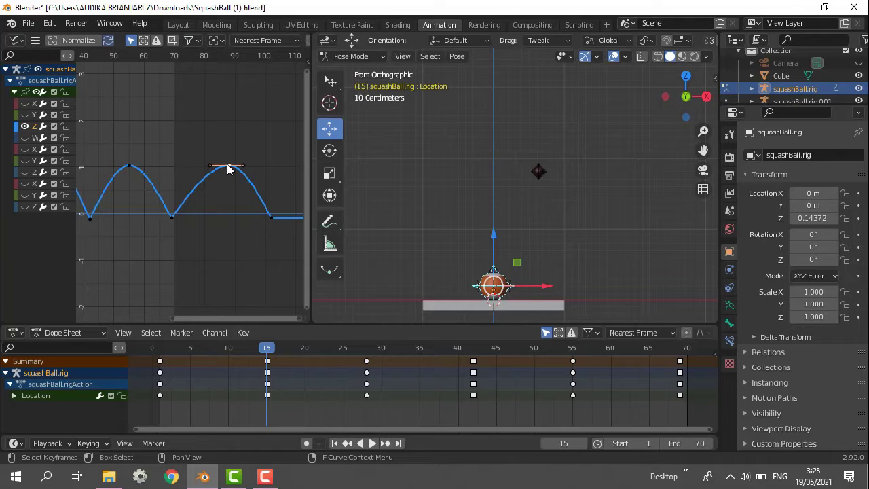
key("g")
key("y")
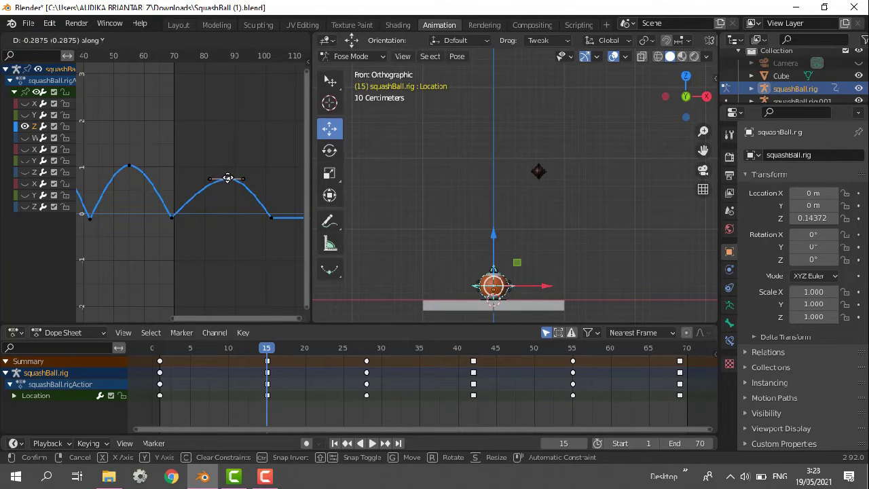
left_click(228, 177)
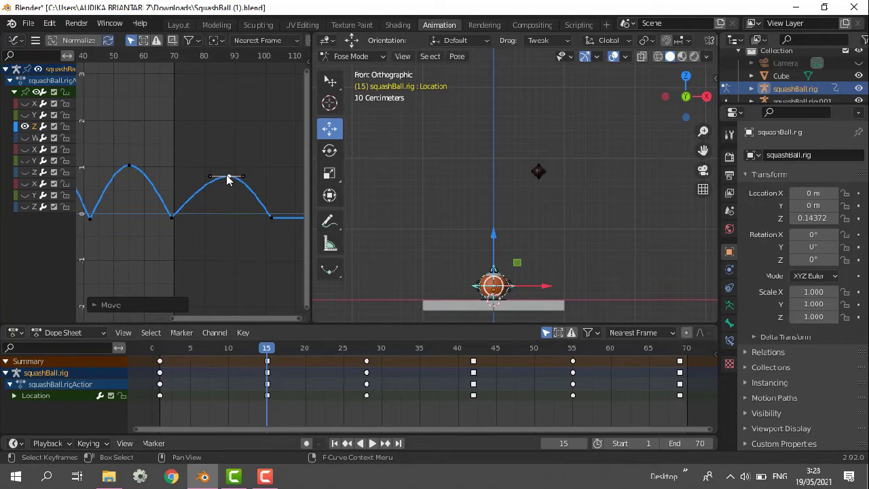
Duplicate the Z Location keyframes at frames 88 and 102 and place the copies at frames 122 and 136.
left_click_drag(204, 318, 263, 318)
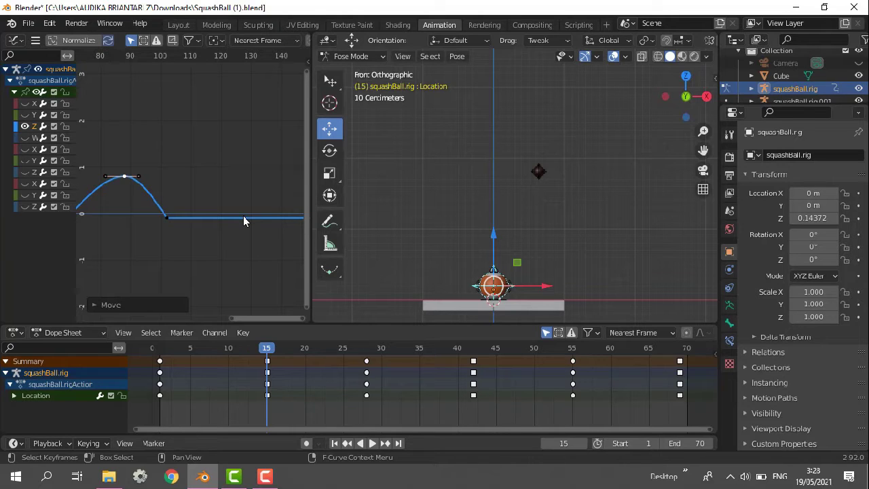
left_click(167, 217, "shift")
key("shift+d")
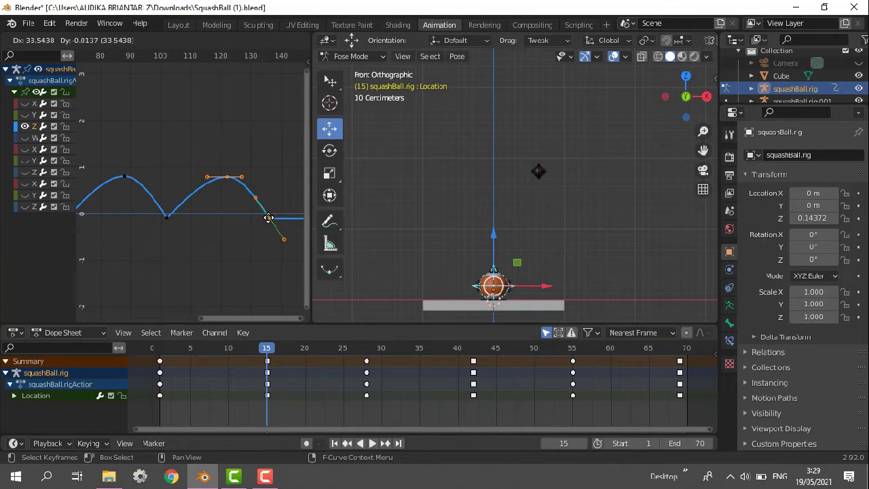
left_click(268, 217)
Lower the Z Location peak keyframe at frame 122 vertically by about 0.22.
left_click(229, 178)
key("g")
key("y")
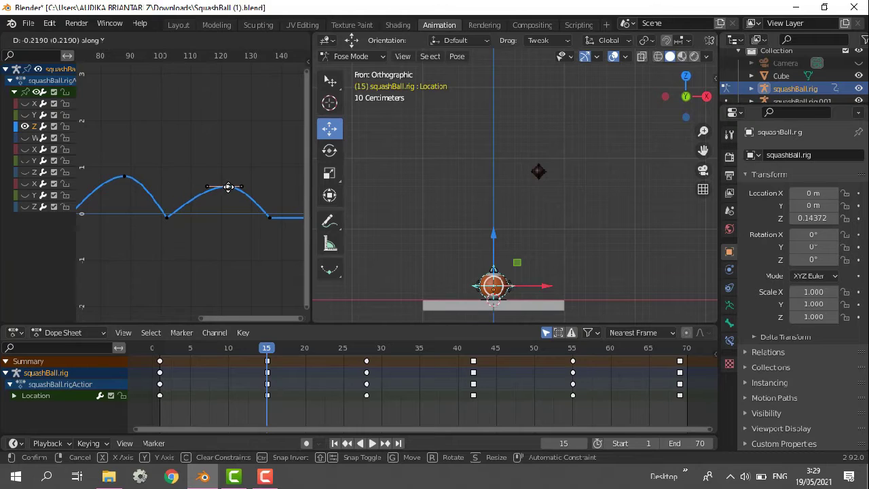
left_click(228, 187)
Duplicate the Z Location keyframes at frames 122 and 136 and place the copies at frames 158 and 172.
left_click_drag(231, 317, 280, 317)
left_click(170, 217, "shift")
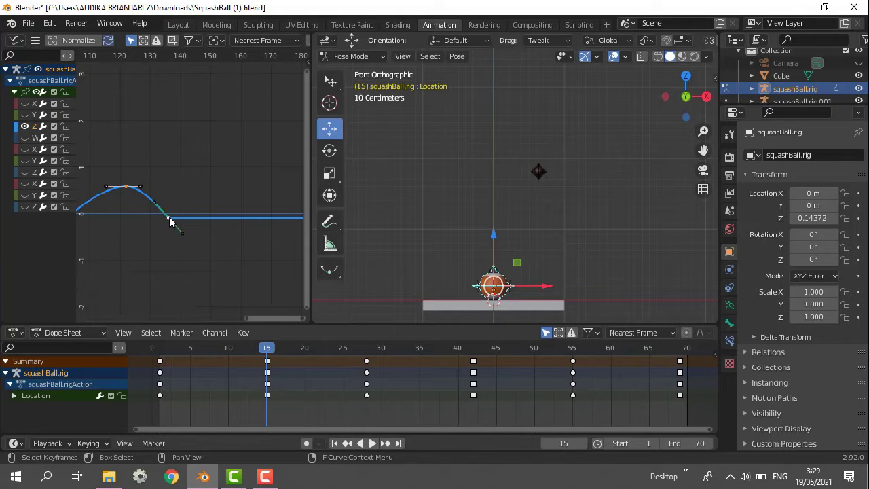
key("shift+d")
left_click(267, 214)
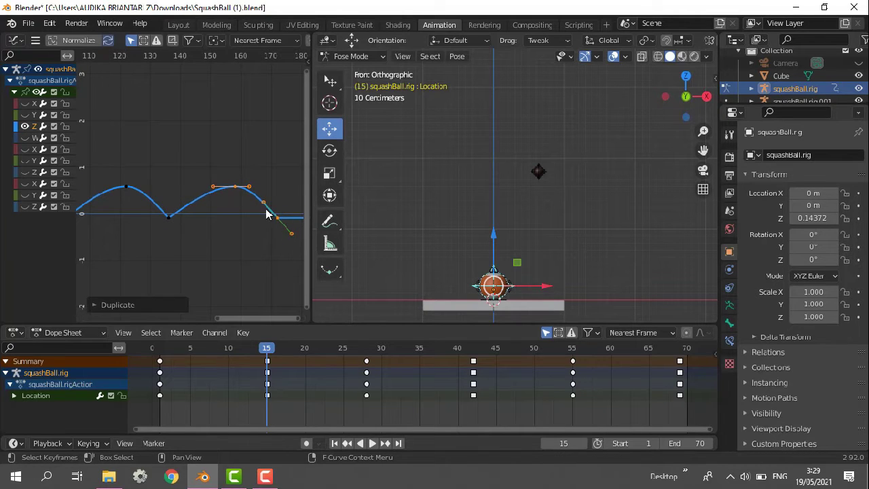
Lower the Z Location peak at frame 158 to about 0.3 and shift the floor-contact keyframe after it to frame 175.
left_click(235, 189)
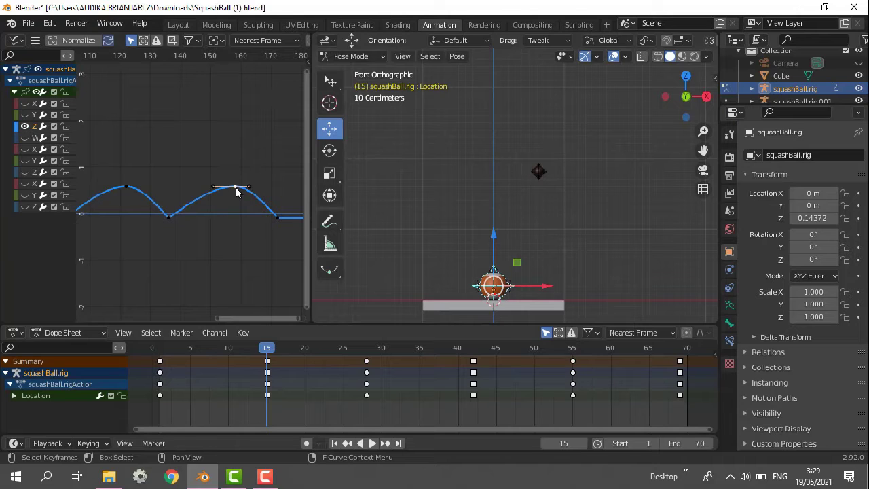
key("g")
key("y")
left_click(286, 217)
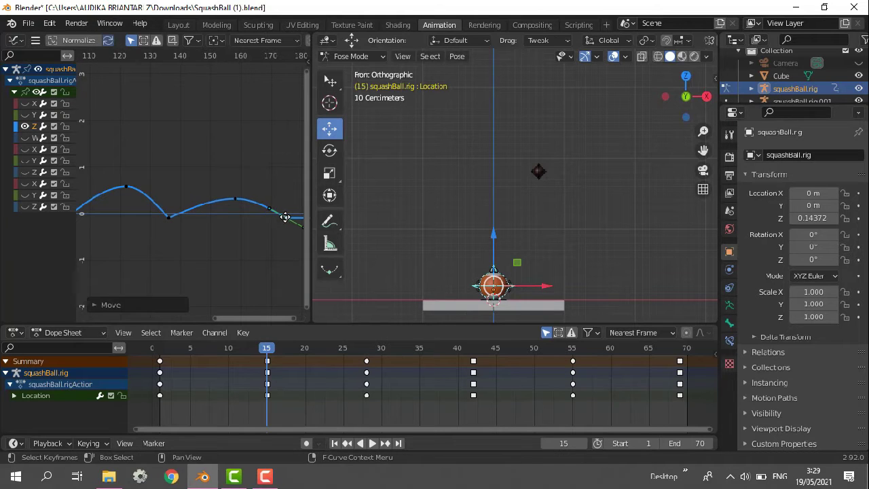
Duplicate the Z Location keyframes at frames 158 and 175 and place the copies, slightly lower, at frames 190 and 207.
left_click_drag(255, 318, 184, 273)
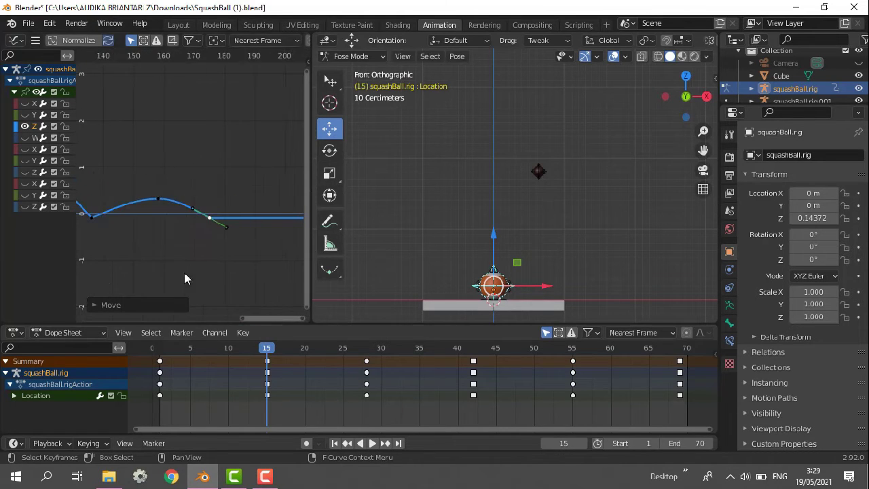
left_click(159, 199)
key("shift+d")
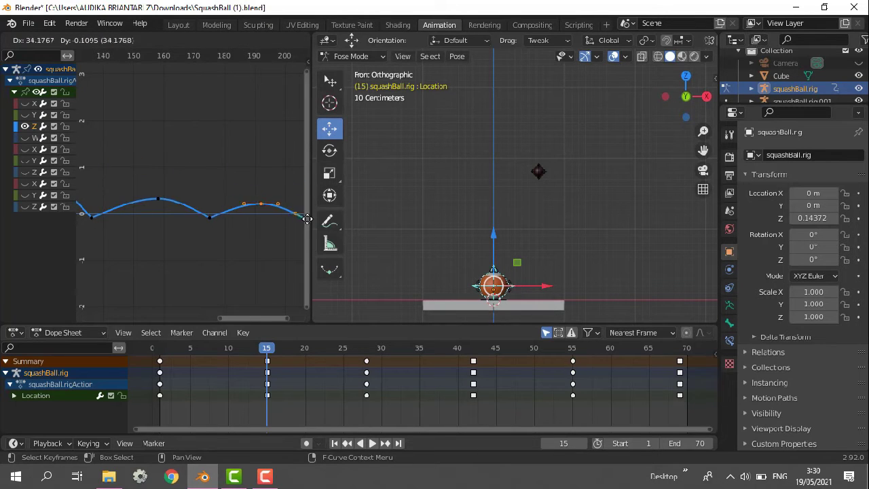
left_click(300, 216)
Widen the Graph Editor, return to the start of the timeline and play the bounce animation.
left_click_drag(312, 228, 495, 241)
left_click_drag(348, 318, 115, 319)
left_click(295, 225)
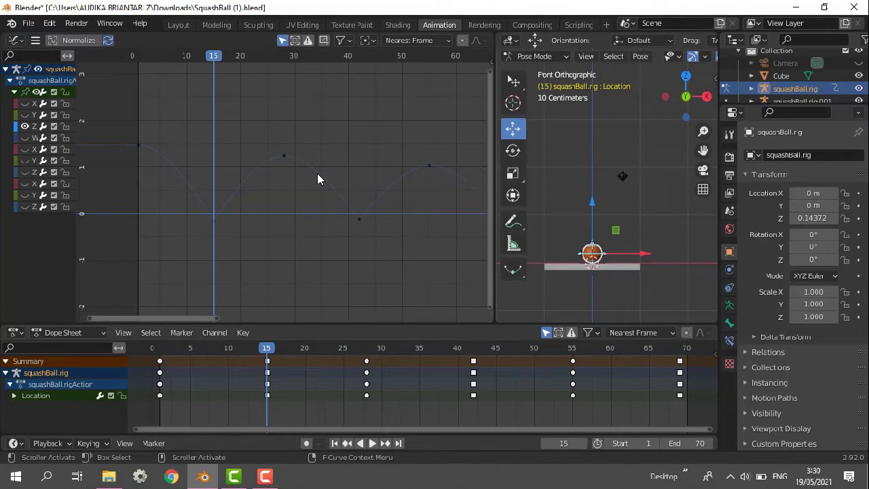
left_click_drag(223, 56, 139, 57)
left_click(372, 442)
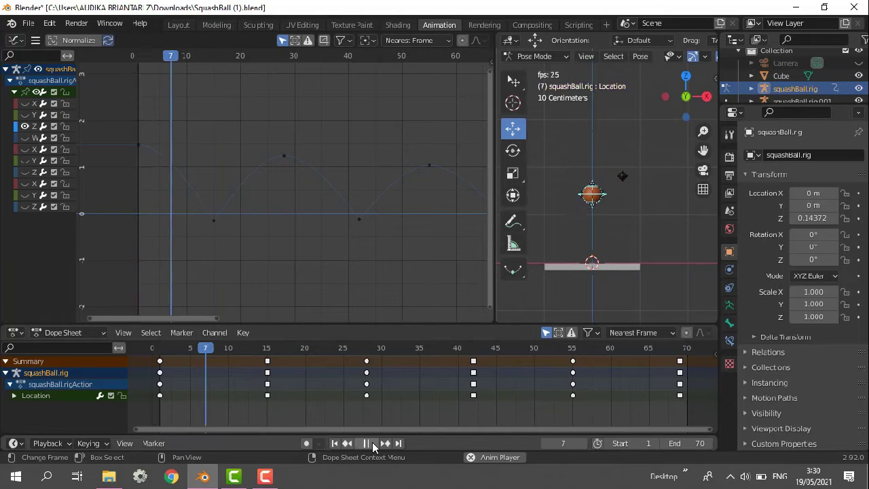
Set the scene's end frame to 200 so playback covers the added bounces.
left_click_drag(584, 429, 777, 424)
left_click_drag(681, 432, 863, 420)
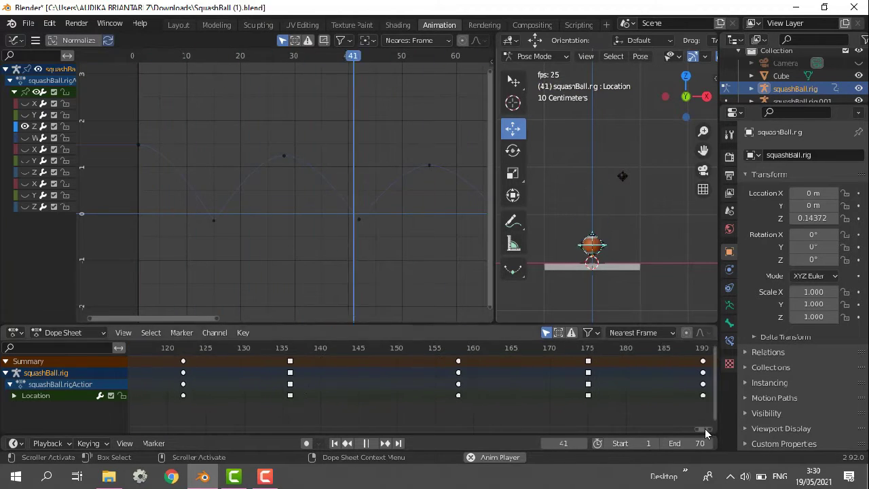
double_click(698, 443)
type("200")
key("Return")
Restart playback from frame 1, watch the bounces over the extended range, and stop it.
left_click(365, 445)
left_click(334, 444)
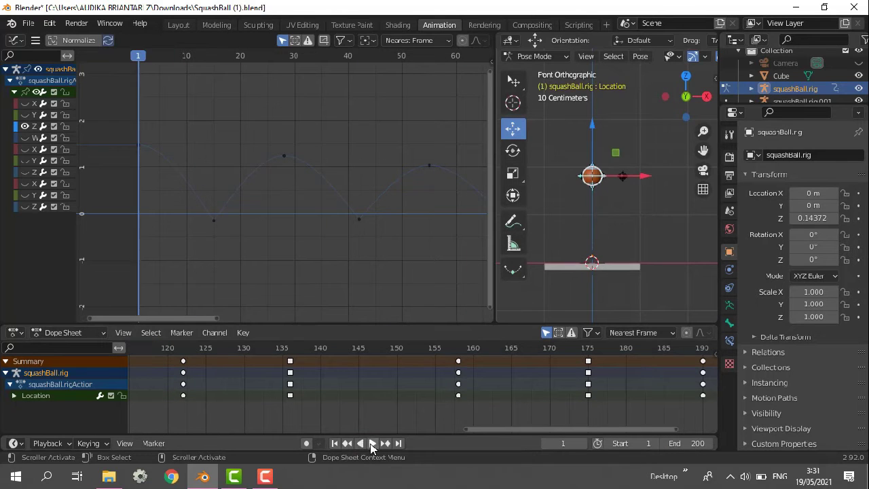
left_click(371, 443)
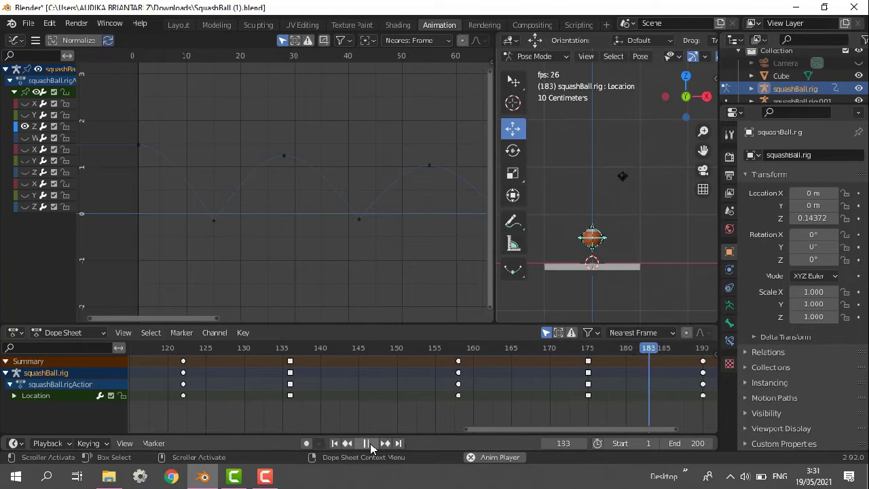
left_click(366, 443)
Check the end of the Z Location curve, then replay the animation from frame 1 in a widened 3D viewport.
left_click_drag(185, 317, 429, 330)
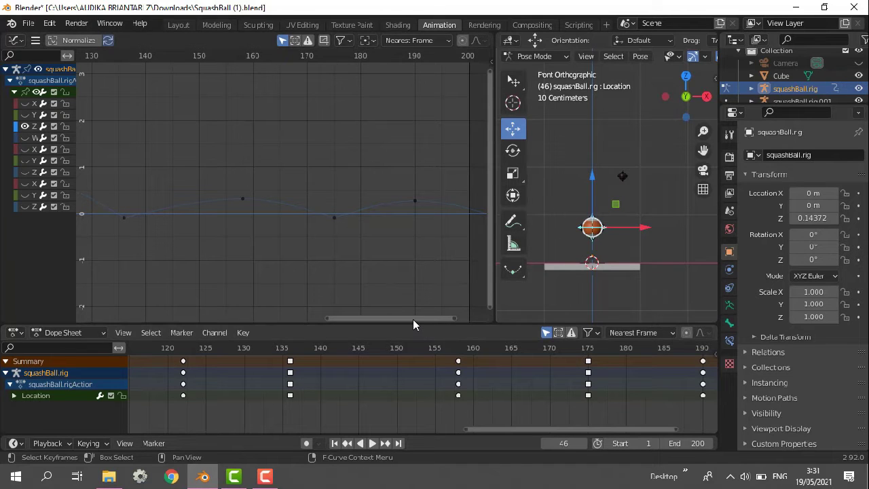
left_click_drag(412, 319, 467, 325)
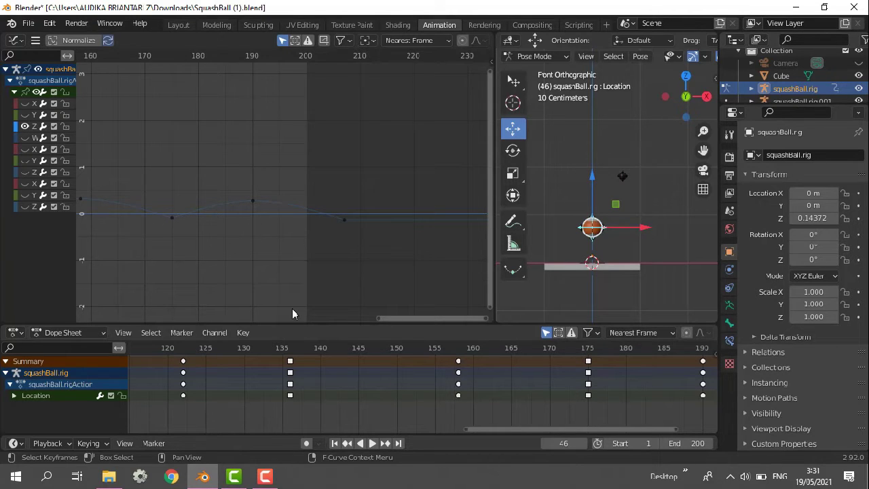
left_click(334, 443)
left_click(373, 443)
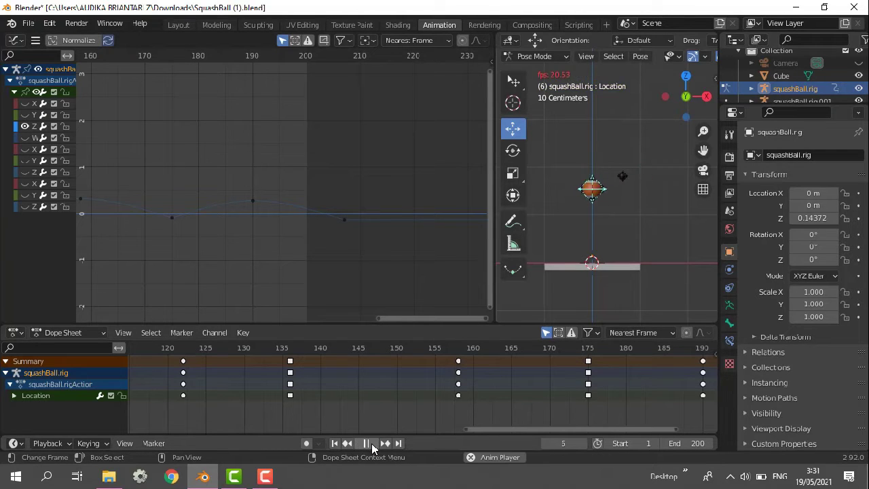
left_click_drag(495, 225, 348, 229)
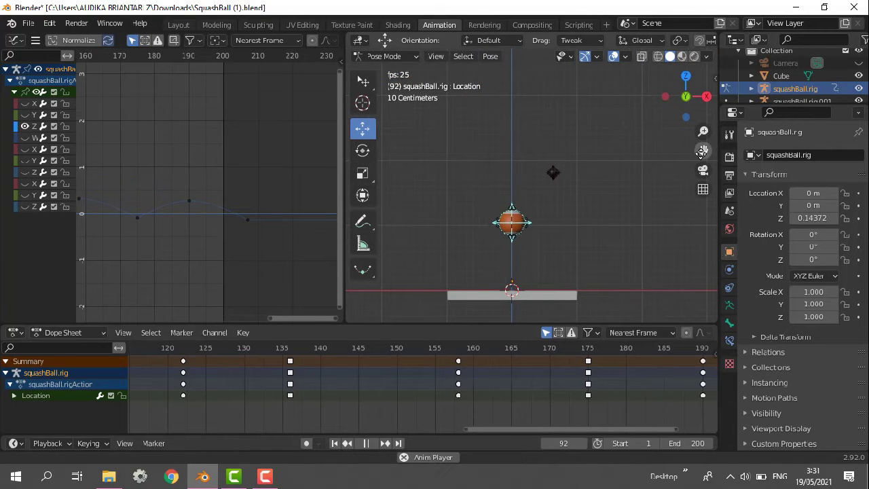
Frame the bouncing ball and floor block closely in the 3D viewport during playback, and stop the animation.
left_click_drag(702, 151, 681, 89)
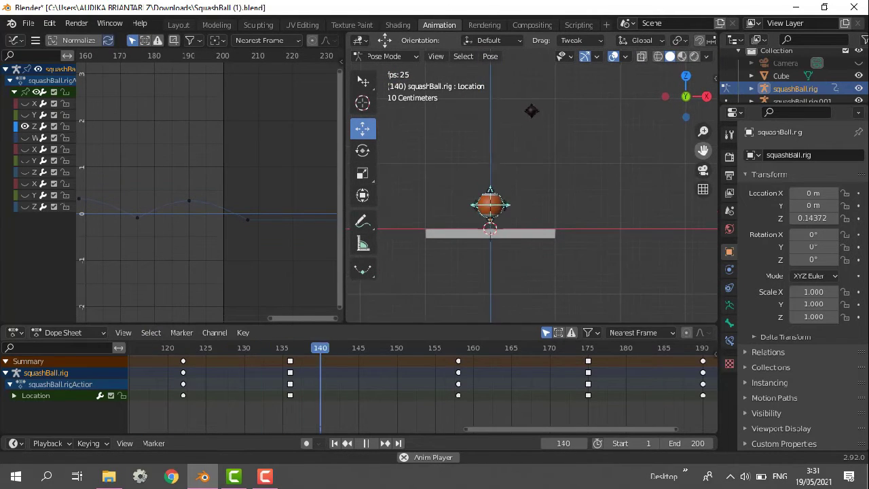
left_click_drag(704, 131, 703, 98)
left_click_drag(704, 151, 746, 158)
left_click_drag(703, 131, 347, 152)
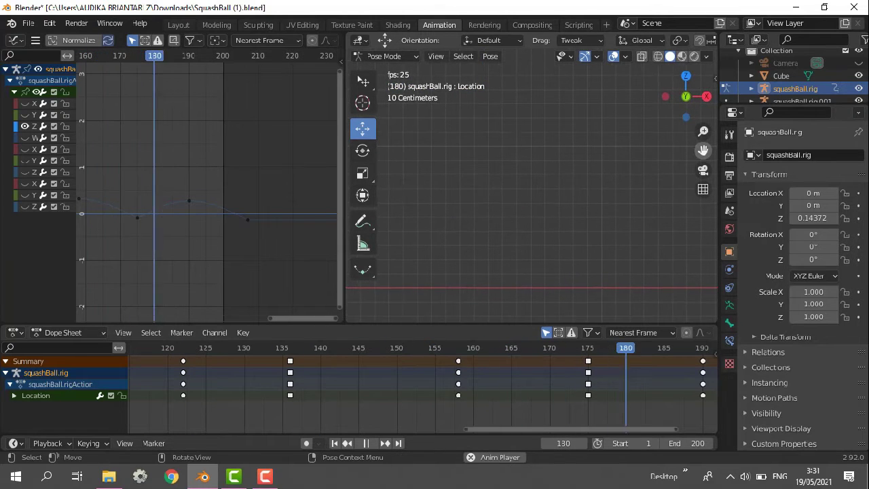
left_click_drag(703, 151, 634, 140)
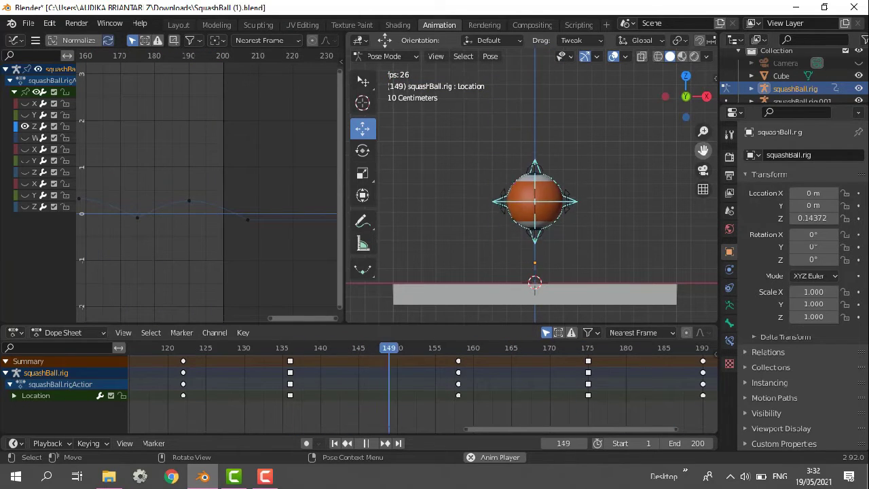
key("space")
Return to frame 1, play the bounce animation and stop it at frame 108.
left_click_drag(280, 318, 202, 327)
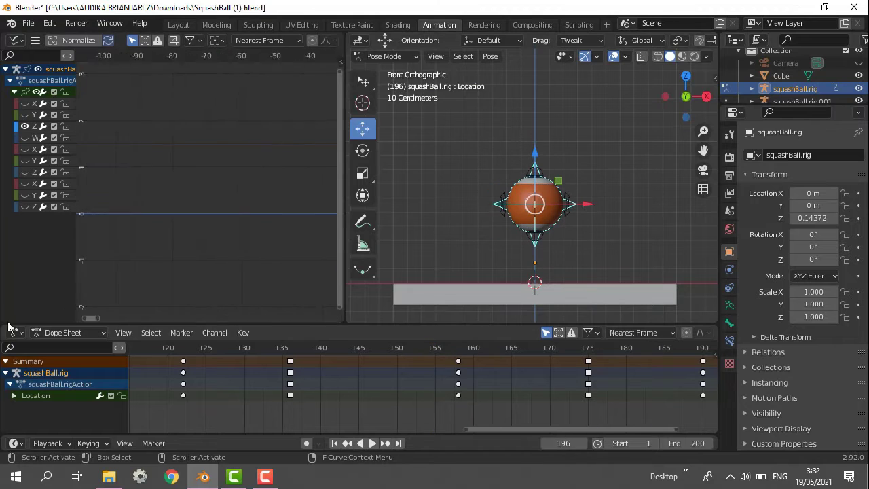
left_click(334, 444)
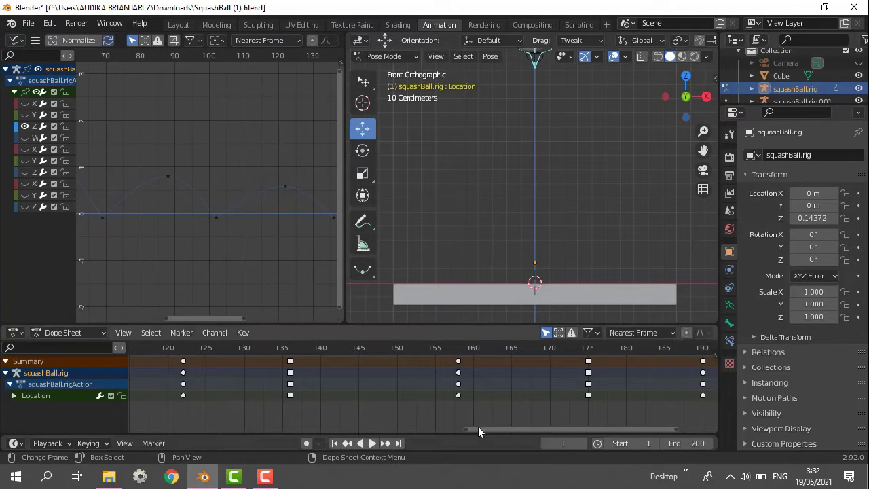
left_click_drag(478, 428, 151, 428)
left_click(375, 443)
left_click(374, 443)
Shift the middle Z Location keyframes earlier, with peaks at about frames 81 and 103 and floor contacts at about 91 and 113.
left_click_drag(234, 318, 214, 216)
left_click(214, 217)
left_click_drag(214, 217, 200, 218)
left_click_drag(213, 318, 229, 322)
left_click_drag(246, 172, 303, 222)
left_click_drag(300, 217, 241, 216)
left_click(241, 217)
left_click_drag(241, 217, 220, 215)
left_click_drag(234, 317, 222, 317)
left_click_drag(230, 186, 224, 190)
left_click_drag(210, 318, 240, 321)
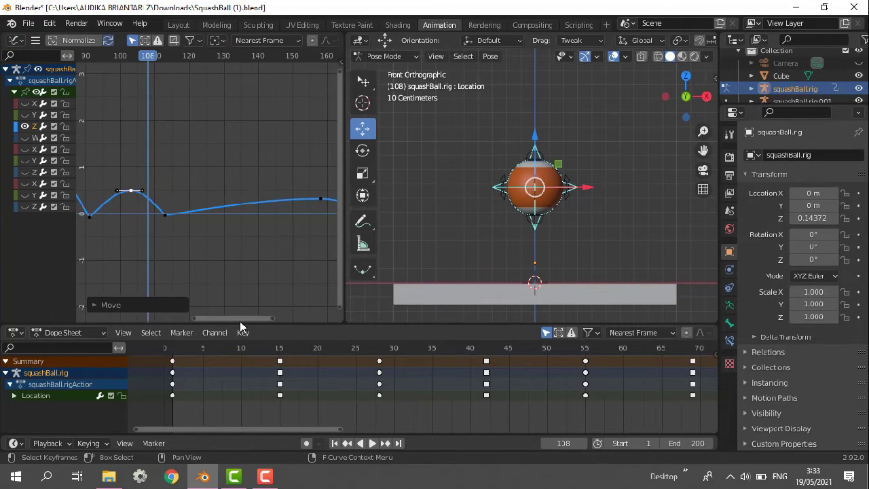
Move the following bounce's peak to about frame 121 and its floor contact to about frame 127 on the curve.
left_click_drag(164, 215, 165, 216)
mouse_move(244, 318)
left_mouse_down()
mouse_move(275, 320)
mouse_move(251, 319)
left_mouse_up()
left_click_drag(298, 199, 171, 202)
left_click_drag(241, 318, 250, 317)
left_click_drag(331, 218, 163, 216)
left_click_drag(241, 317, 217, 317)
left_click_drag(218, 202, 219, 200)
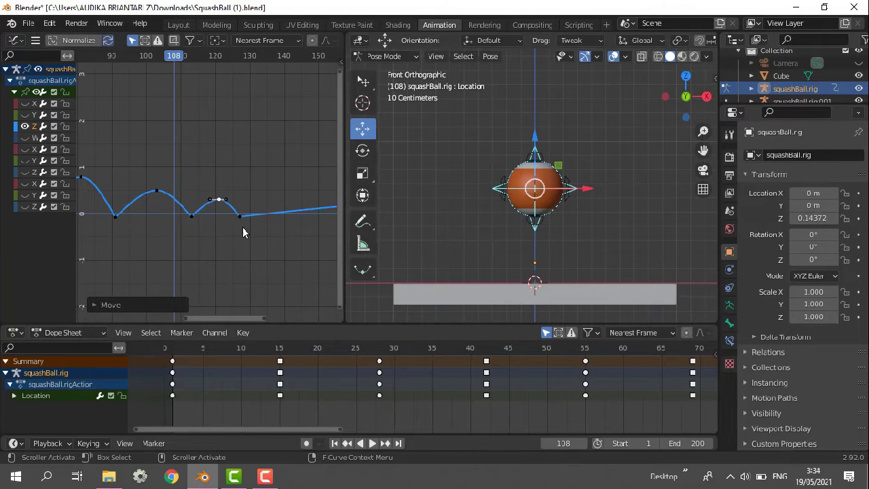
Move the last bounce closer, with its peak at about frame 133 and its floor contact at about frame 136.
left_click_drag(242, 317, 305, 318)
left_click_drag(256, 200, 93, 202)
left_click_drag(315, 218, 124, 215)
left_click_drag(319, 317, 240, 317)
left_click_drag(293, 202, 260, 210)
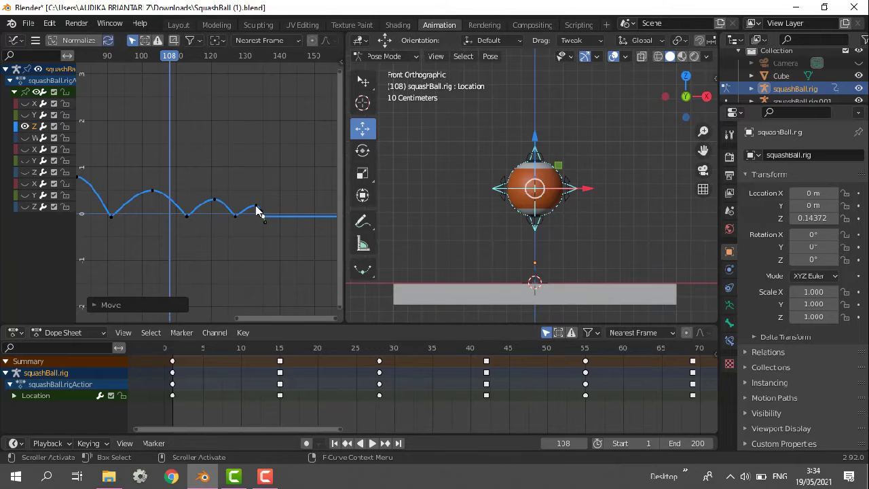
Add one more small bounce at the curve's end, with a lowered peak near frame 139 and floor contact near frame 141.
left_click(292, 217)
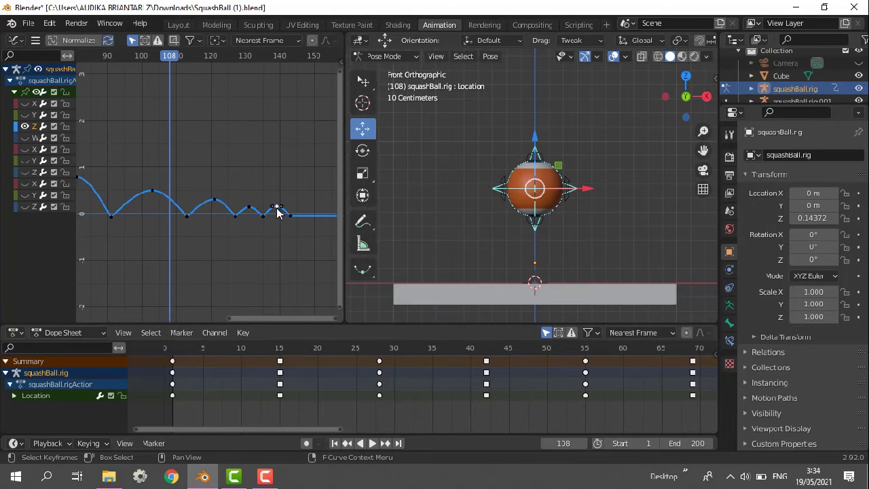
left_click_drag(277, 209, 284, 215)
left_click(277, 211)
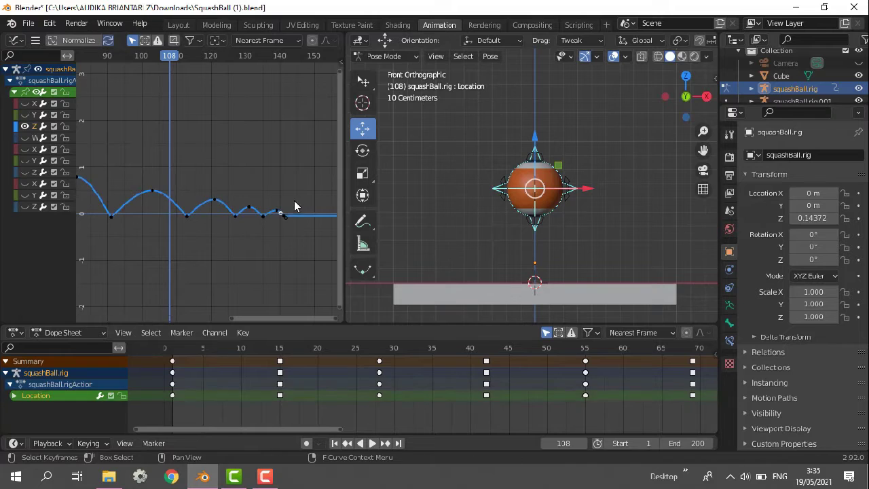
left_click(276, 214)
left_click_drag(277, 216, 279, 195)
key("ctrl+z")
left_click(277, 210)
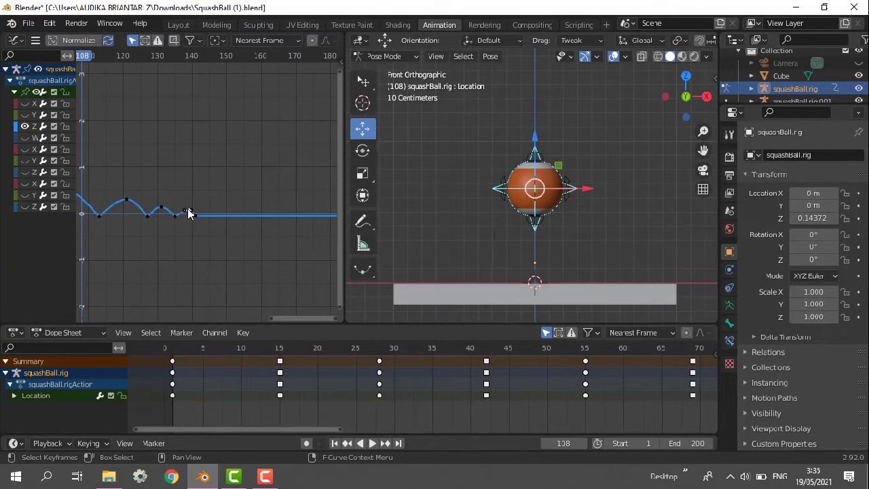
Play the animation and check the tightened bounces at the end of the Z Location curve.
left_click(372, 443)
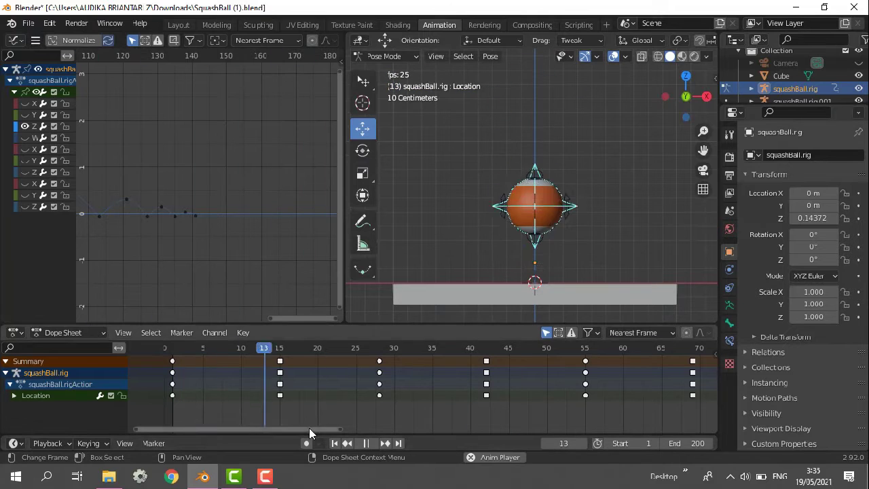
left_click_drag(309, 429, 264, 425)
left_click_drag(282, 318, 237, 349)
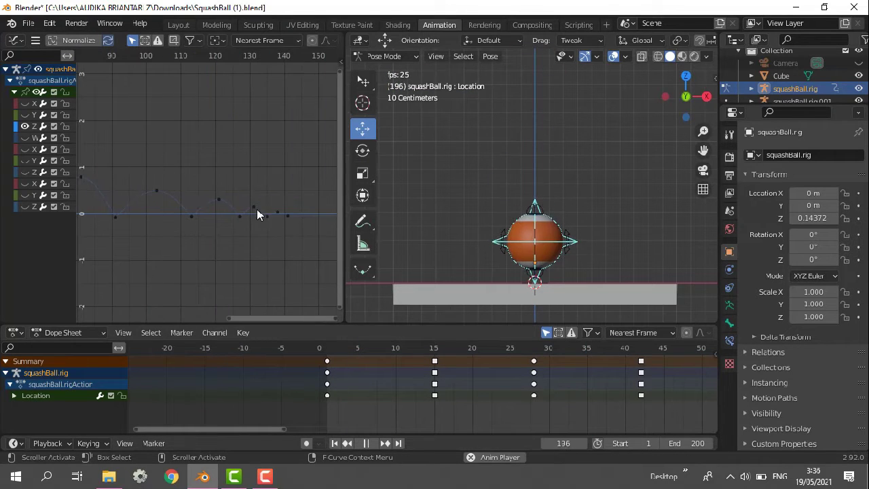
left_click_drag(204, 186, 322, 215)
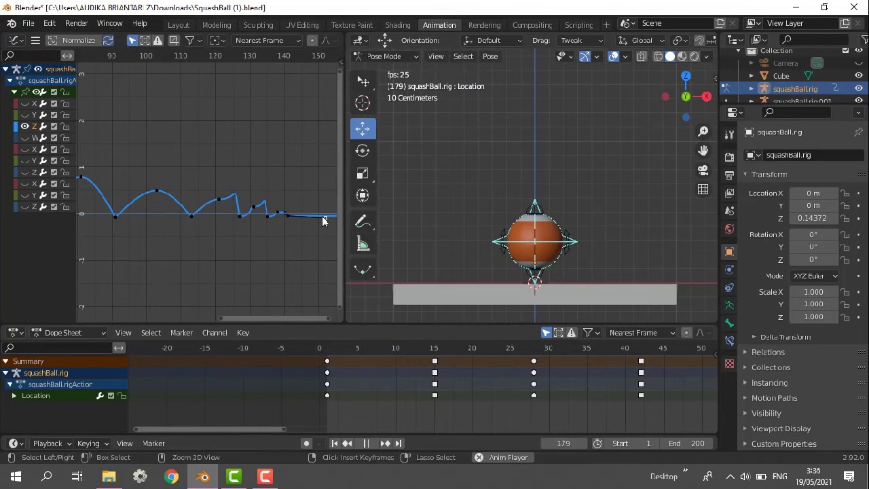
key("ctrl+z")
key("ctrl+z")
Stop playback and spread out the last three bounces, with peaks near frames 123, 140 and 152 and contacts near 131, 147 and 157.
key("space")
left_click(297, 251)
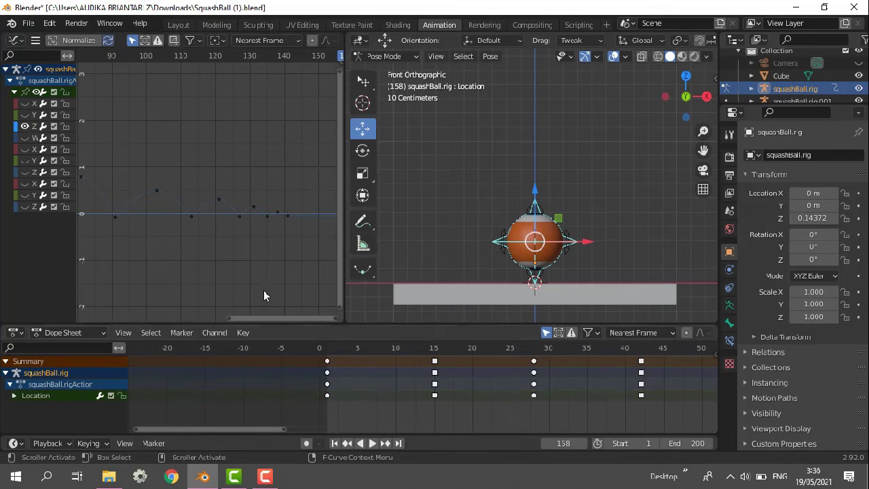
left_click(243, 222)
mouse_move(267, 216)
left_mouse_down()
mouse_move(316, 217)
mouse_move(277, 213)
mouse_move(301, 214)
mouse_move(288, 215)
mouse_move(291, 223)
mouse_move(260, 206)
mouse_move(246, 216)
mouse_move(220, 194)
mouse_move(253, 215)
left_mouse_up()
key("y")
left_click(236, 209)
middle_click_drag(283, 241, 221, 242)
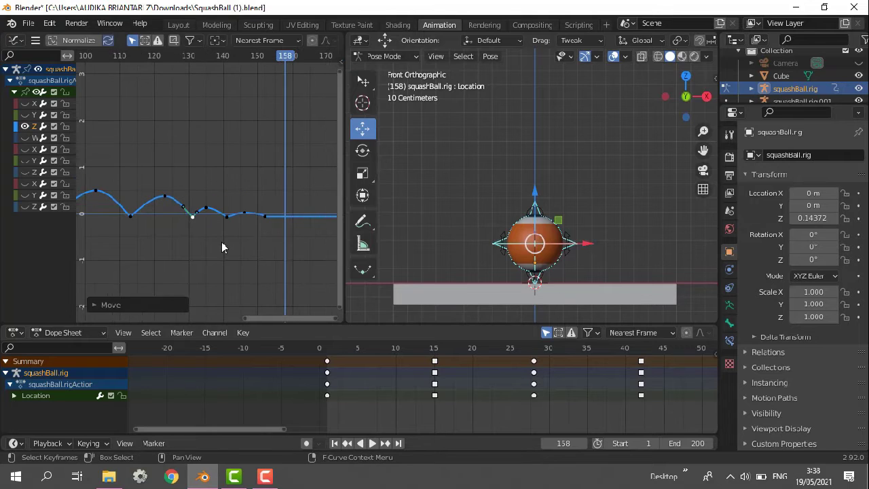
left_click_drag(207, 207, 247, 215)
left_click(256, 241)
Play the animation from frame 1 to check the respaced bounces, and stop it.
left_click(334, 443)
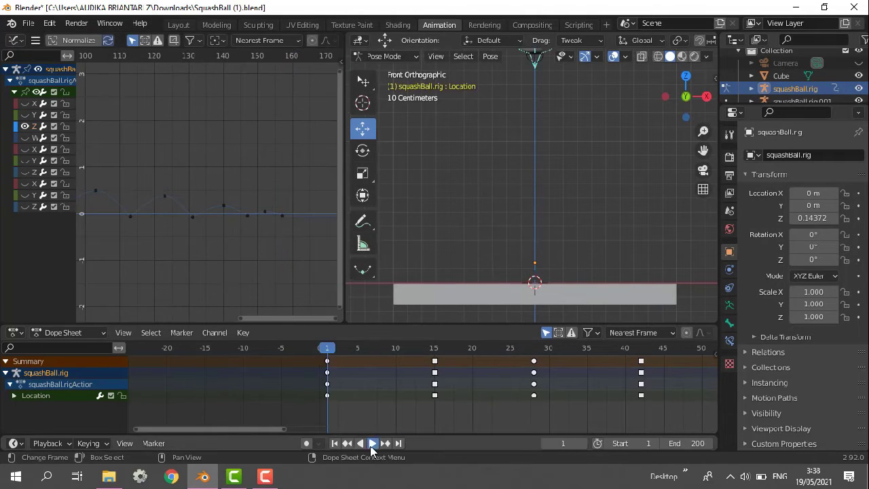
left_click(370, 445)
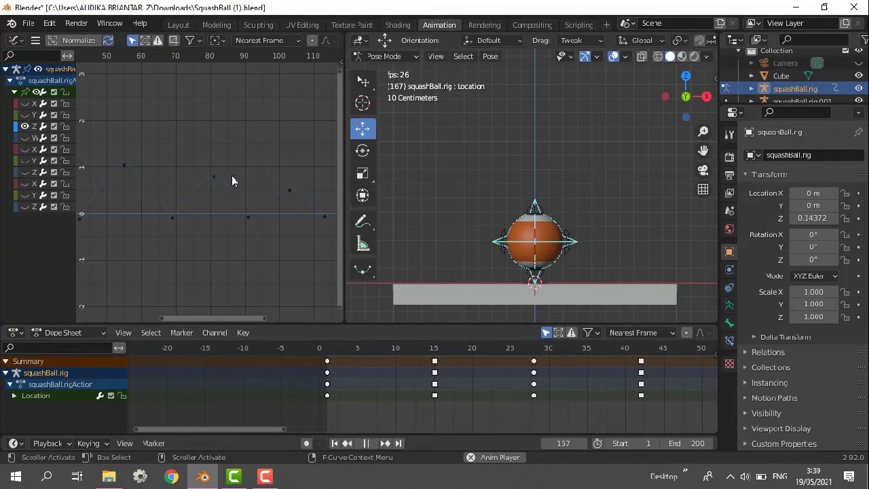
key("space")
Move the floor contact after the frame 81 peak to about frame 94 on the Z Location curve.
left_click_drag(222, 319, 253, 320)
left_click_drag(180, 216, 195, 216)
left_click_drag(248, 319, 206, 318)
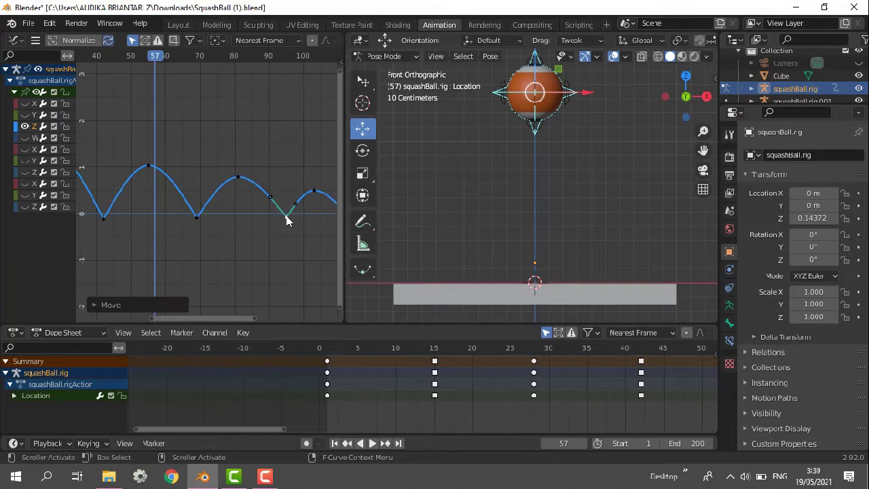
left_click_drag(287, 218, 282, 217)
Move the next bounce's peak to about frame 106, slightly higher, and its closing floor contact to about frame 117.
left_click_drag(182, 318, 224, 319)
left_click_drag(247, 216, 253, 216)
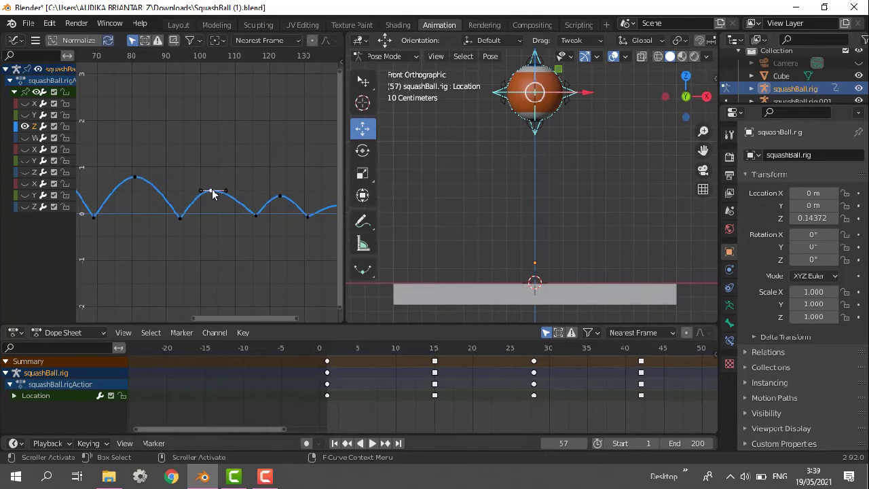
left_click_drag(212, 190, 219, 188)
left_click_drag(228, 318, 226, 317)
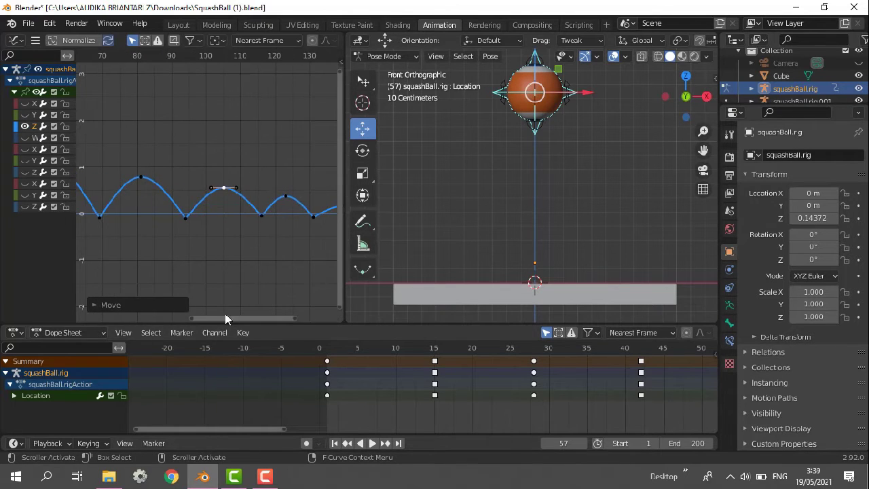
left_click_drag(261, 216, 265, 214)
left_click_drag(224, 187, 227, 188)
Move the bounce after the frame 117 contact to peak at about frame 128 and land at about frame 137.
left_click_drag(227, 318, 265, 318)
left_click_drag(221, 216, 245, 217)
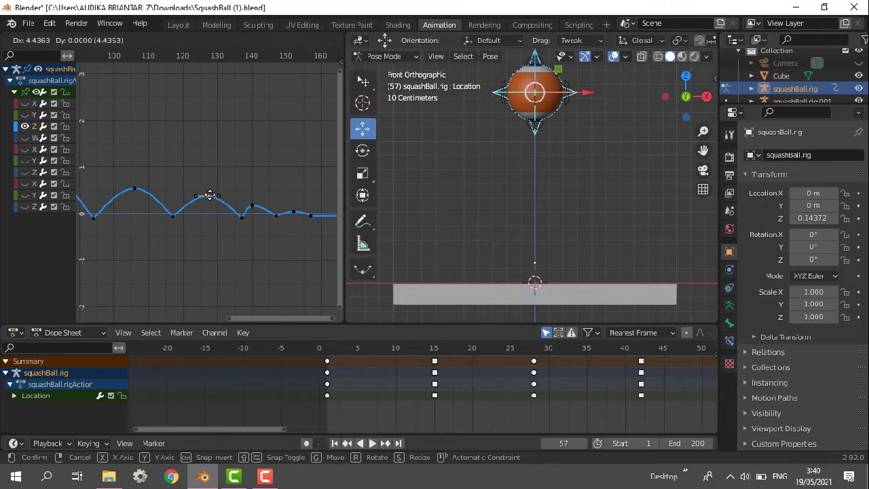
left_click_drag(210, 195, 210, 195)
Respace the final two bounces, with peaks near frames 145 and 159 and floor contacts near frames 153 and 165.
left_click_drag(261, 318, 284, 317)
left_click_drag(243, 216, 260, 216)
left_click_drag(226, 211, 239, 211)
left_click_drag(208, 215, 193, 205)
left_click_drag(259, 216, 228, 216)
left_click_drag(194, 205, 204, 206)
left_click(173, 222)
Replay the animation, then fine-tune the late floor contacts to about frames 138 and 154 and the peaks to about 146 and 160.
key("space")
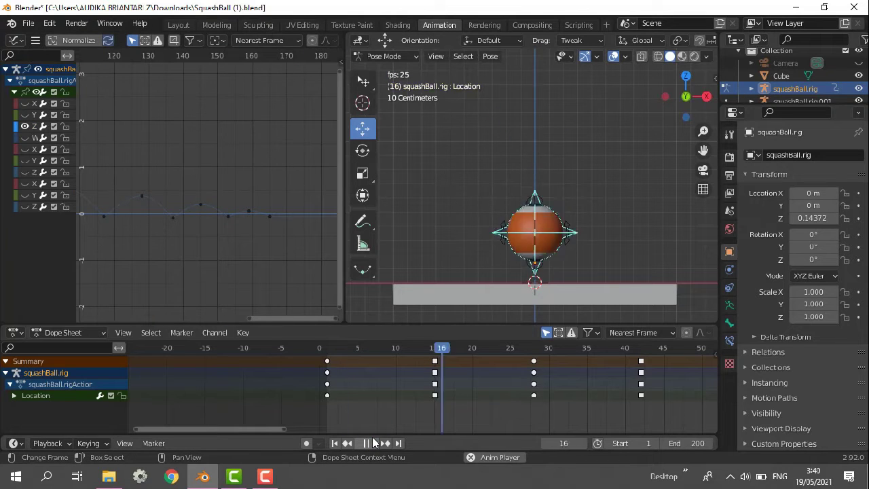
left_click_drag(272, 318, 249, 317)
left_click_drag(242, 216, 246, 216)
left_click(268, 317)
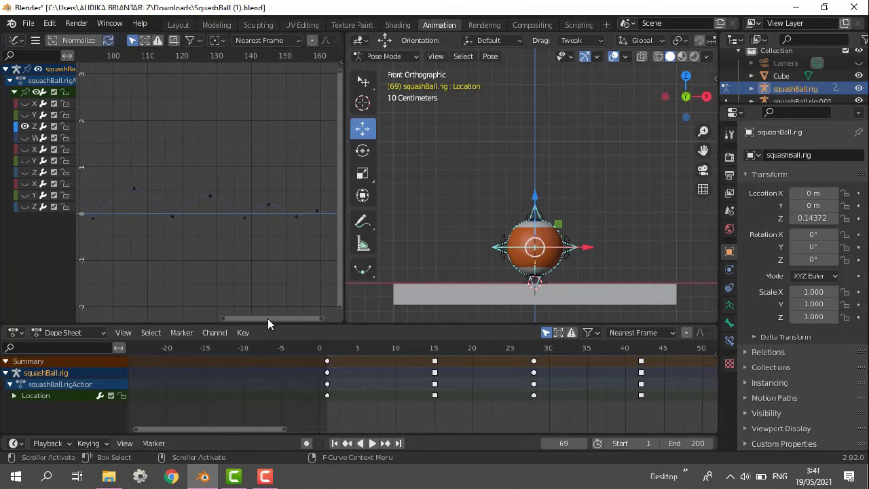
left_click_drag(267, 318, 291, 318)
left_click_drag(230, 213, 232, 217)
left_click(261, 246)
left_click(177, 217)
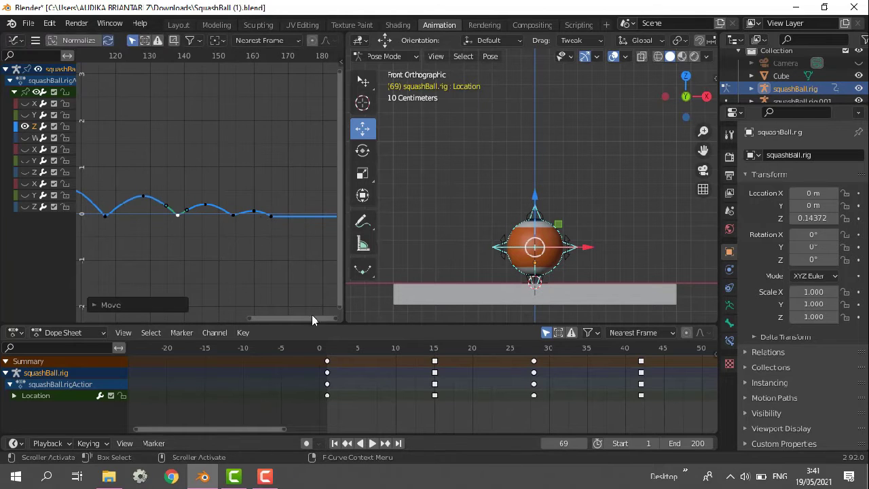
Set the scene's end frame to 170, play the animation over the shortened range and stop it.
left_click(374, 444)
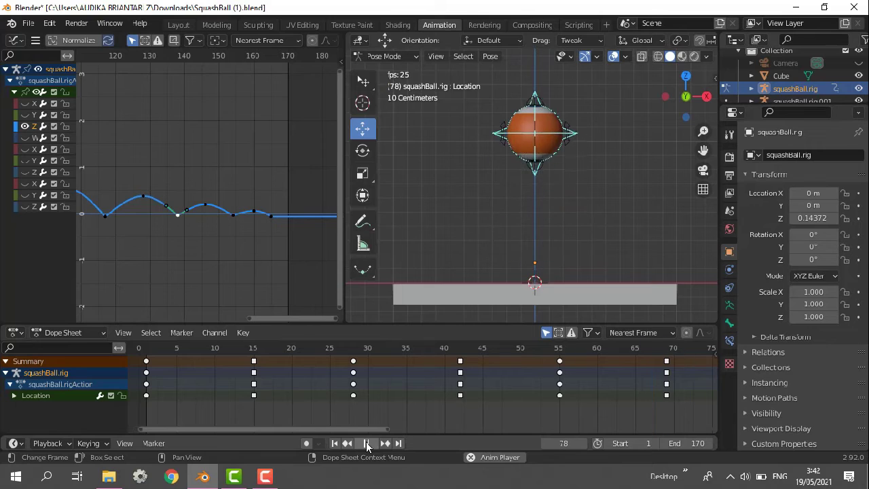
left_click(366, 443)
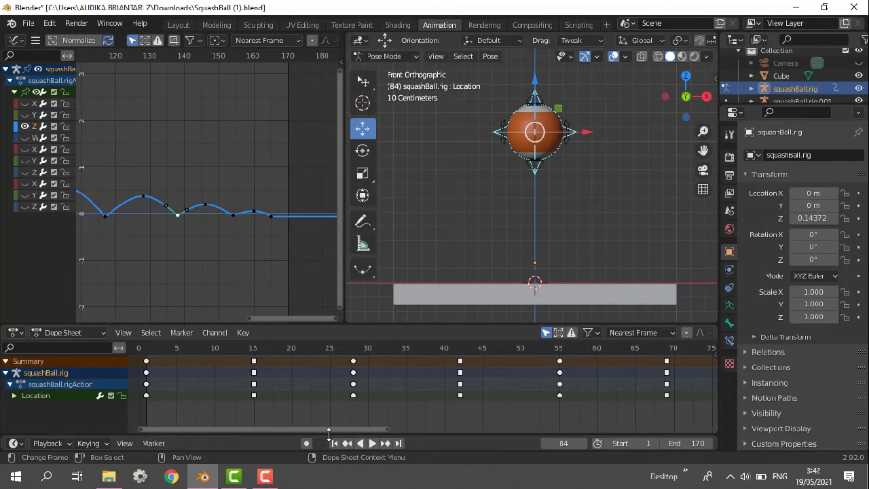
left_click_drag(323, 431, 726, 457)
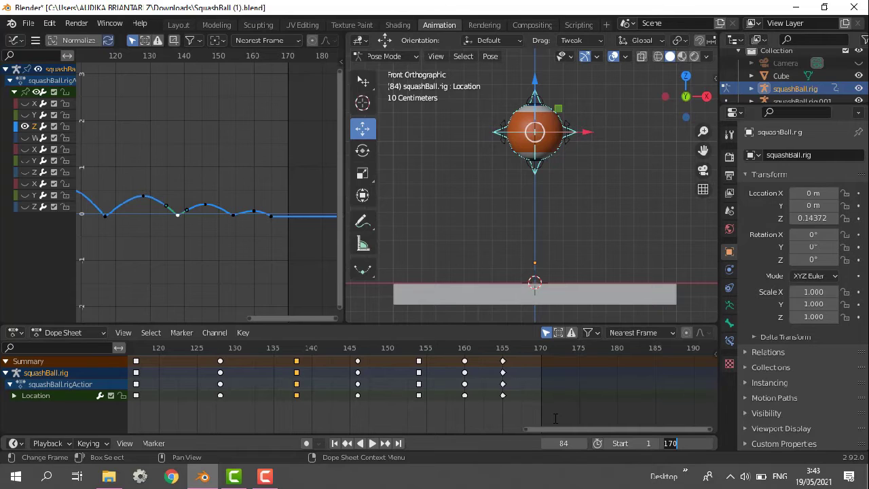
left_click(372, 443)
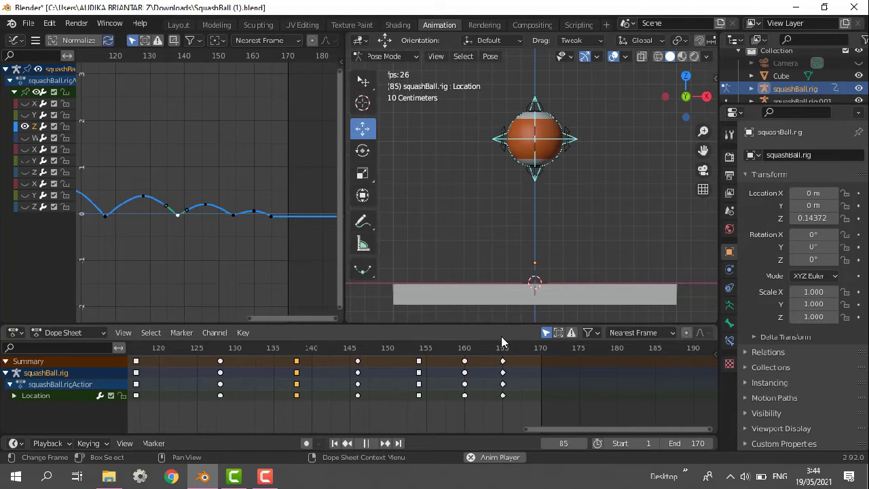
left_click(367, 444)
Scrub the timeline to the ball's first floor contact at frame 15 and deselect the rig controls.
left_click_drag(547, 429, 198, 452)
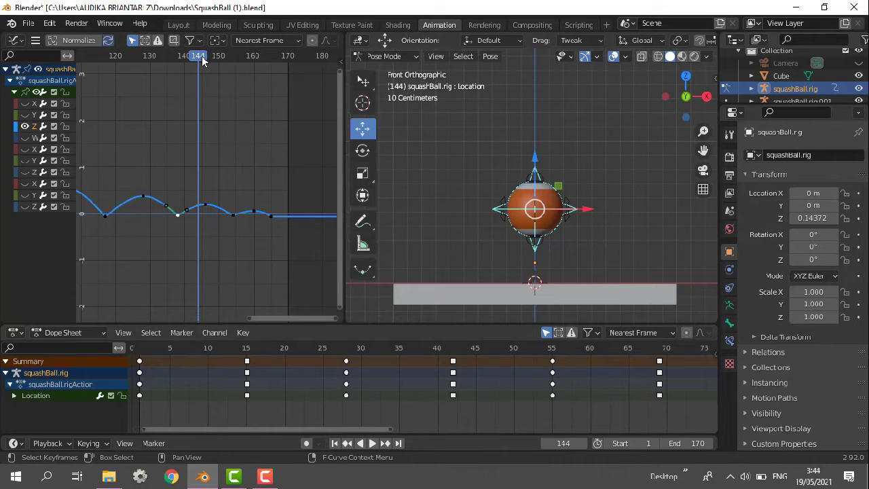
left_click_drag(202, 57, 153, 150)
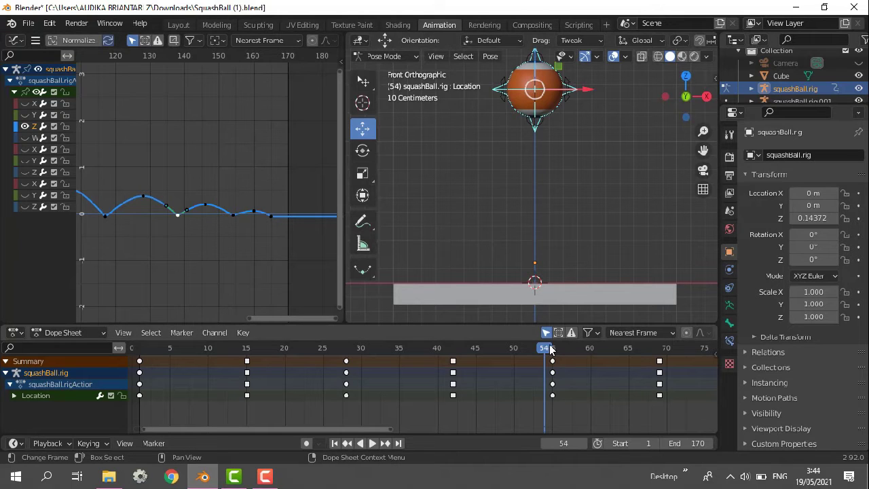
left_click_drag(550, 349, 718, 369)
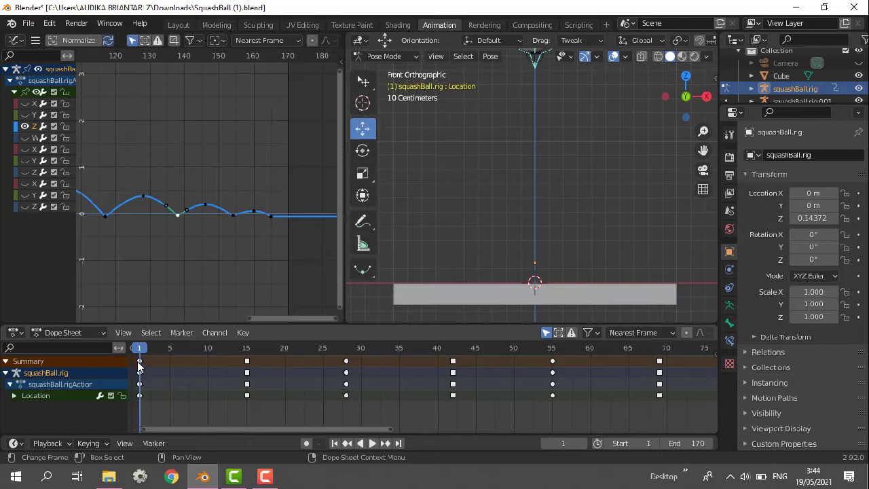
left_click_drag(164, 352, 245, 354)
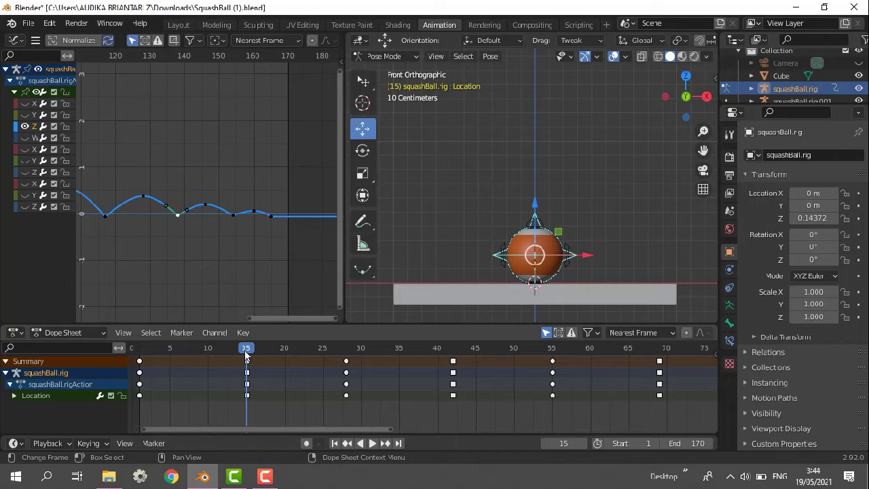
left_click(546, 235)
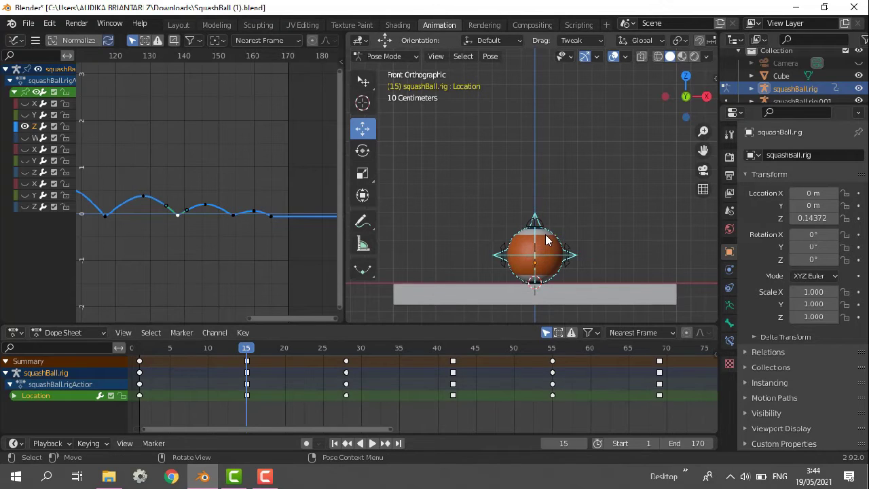
left_click(574, 203)
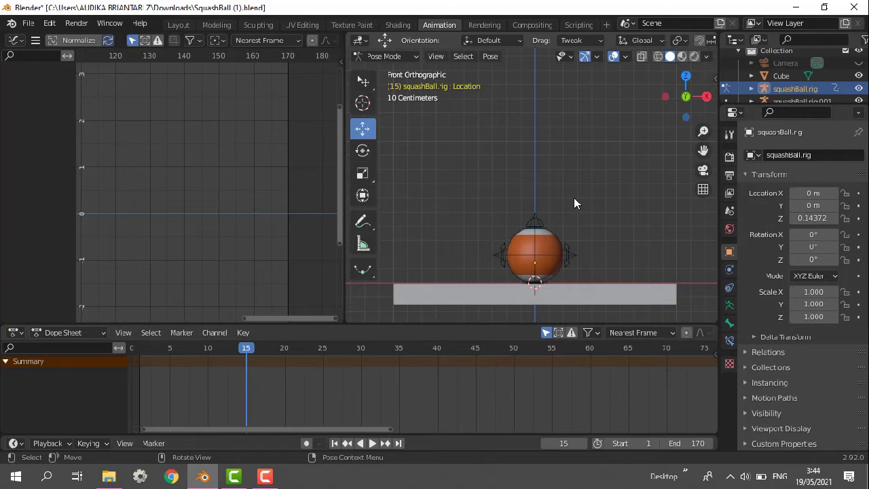
Squash the ball at frame 15 by lowering the squash_upper control about 0.144 m along Z, and keyframe the control.
left_click(538, 223)
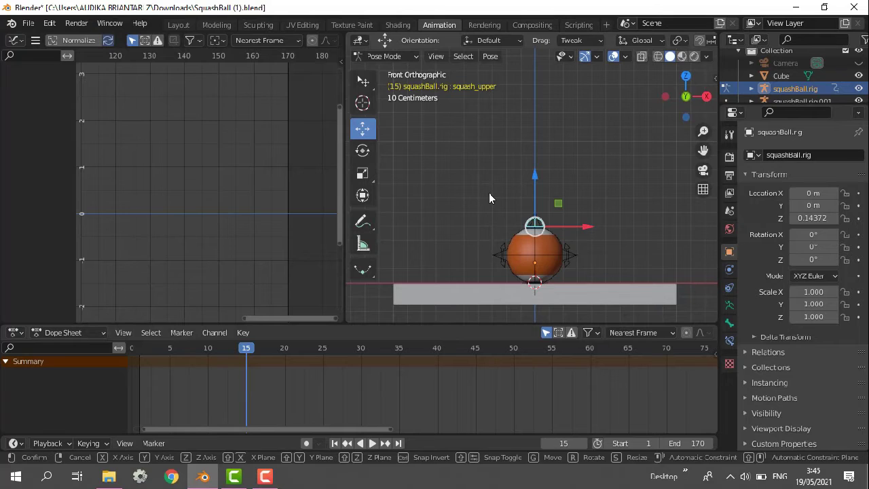
key("g")
key("y")
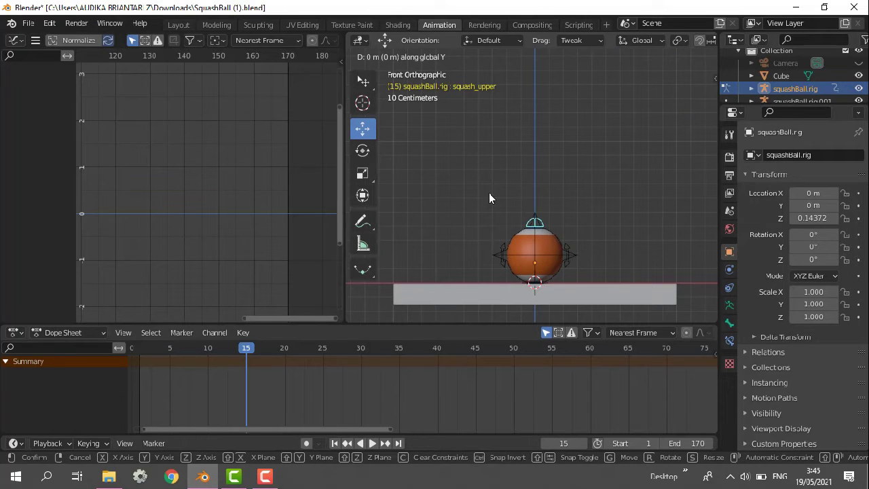
key("z")
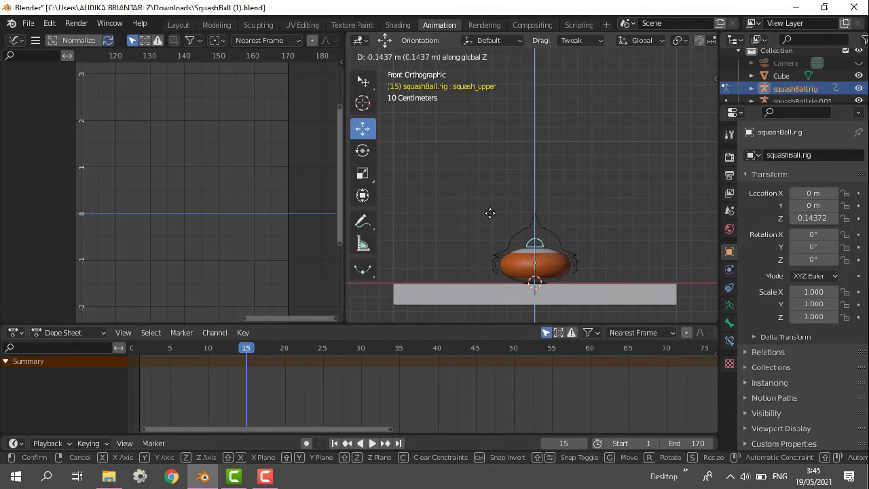
left_click(490, 214)
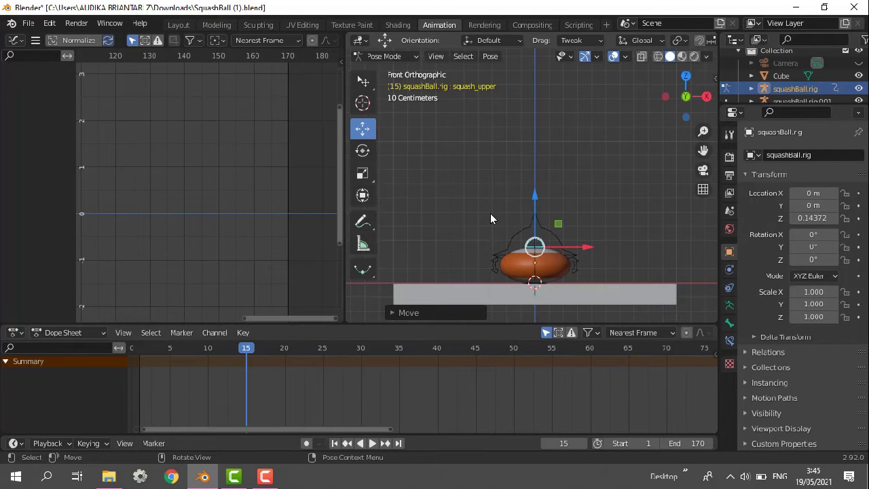
key("i")
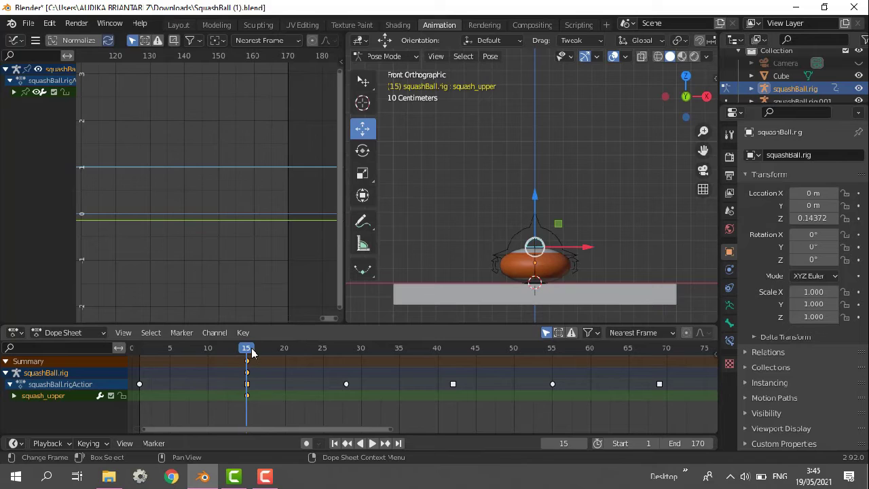
At frame 14, reset the squash_upper control's location, raise it about 0.148 m along Z to stretch the ball, and keyframe it.
key("ctrl+shift+space")
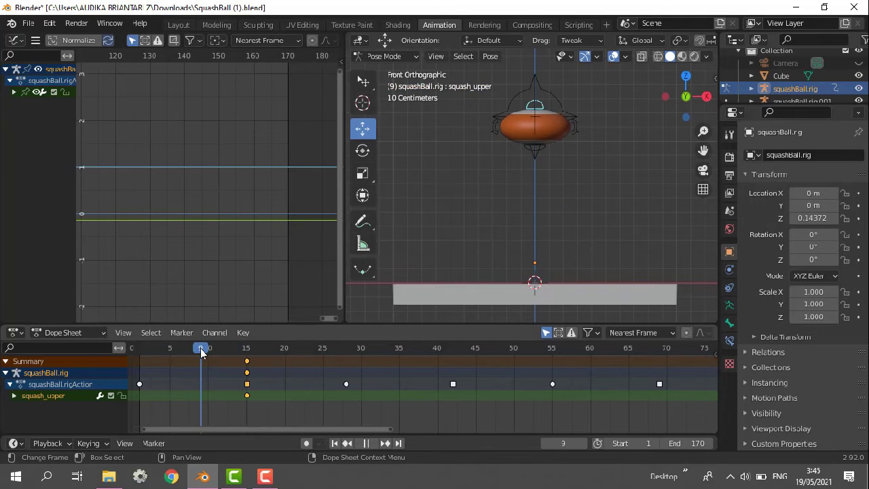
left_click_drag(201, 351, 237, 357)
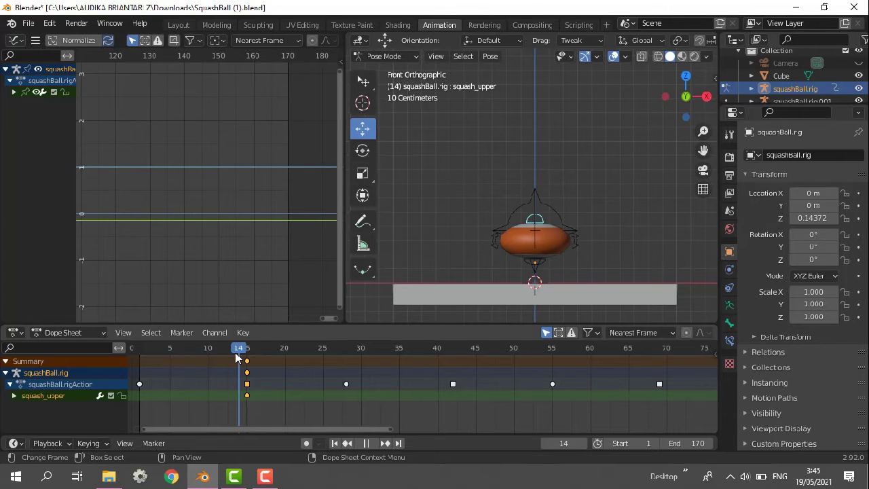
left_click_drag(236, 358, 238, 356)
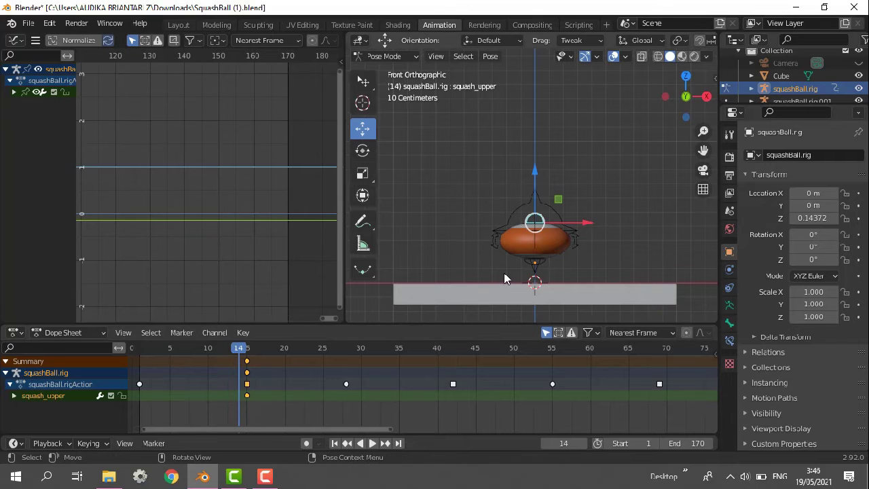
left_click(550, 233)
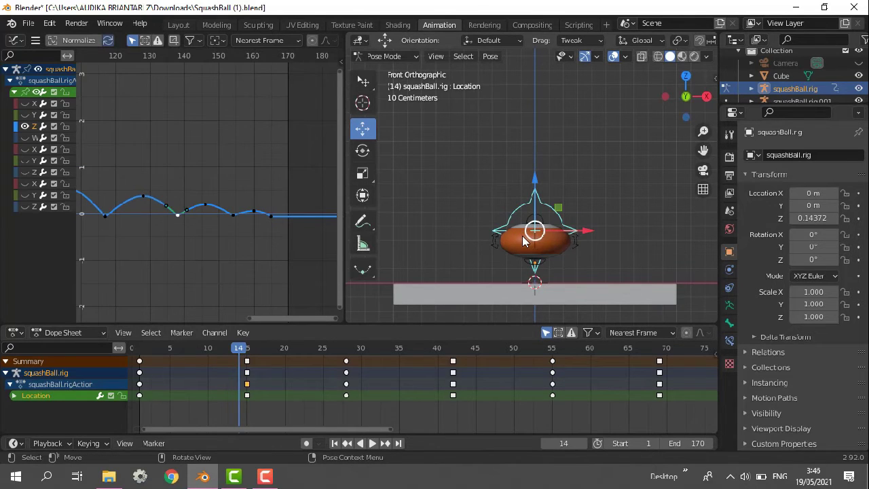
left_click(537, 223)
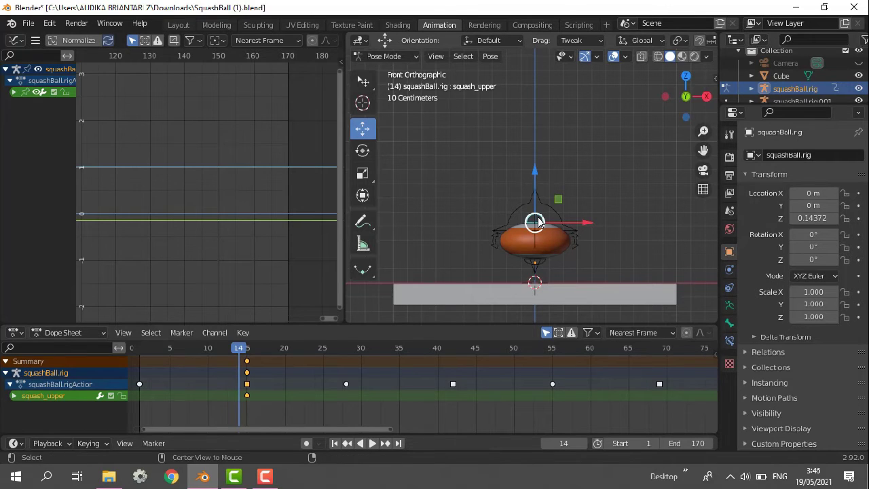
key("alt+g")
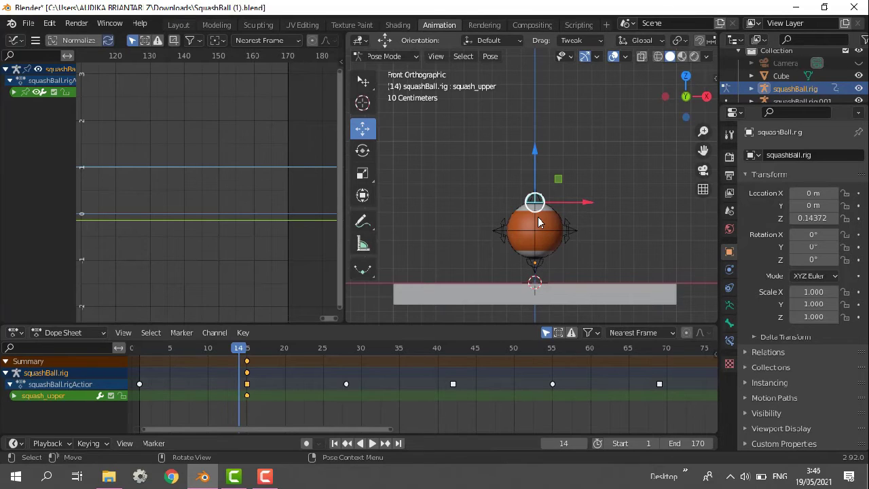
key("g")
key("z")
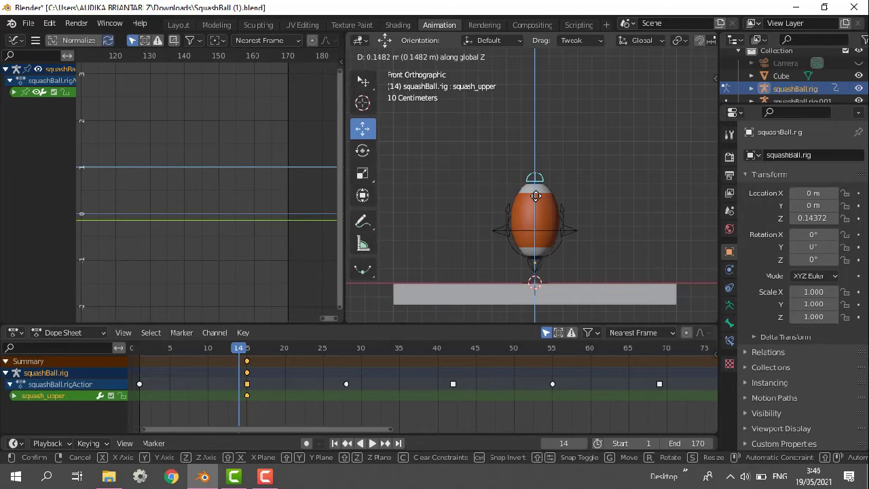
left_click(536, 195)
key("i")
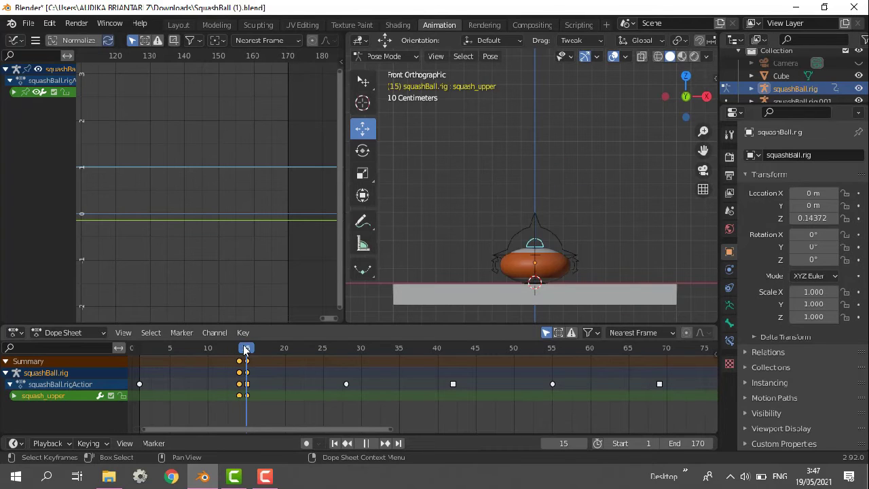
Paste the frame 14 stretch keyframe of squash_upper at frame 16 and delete the extra pasted keyframe at frame 17.
left_click_drag(246, 348, 254, 351)
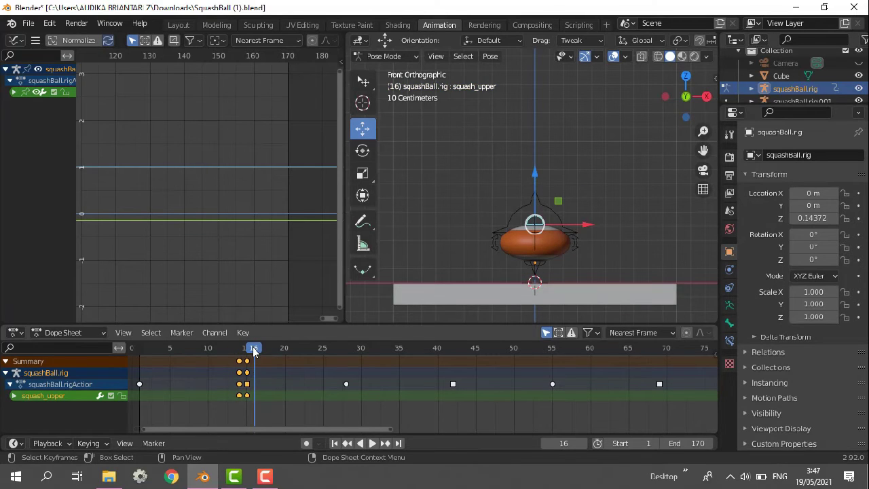
key("ctrl+v")
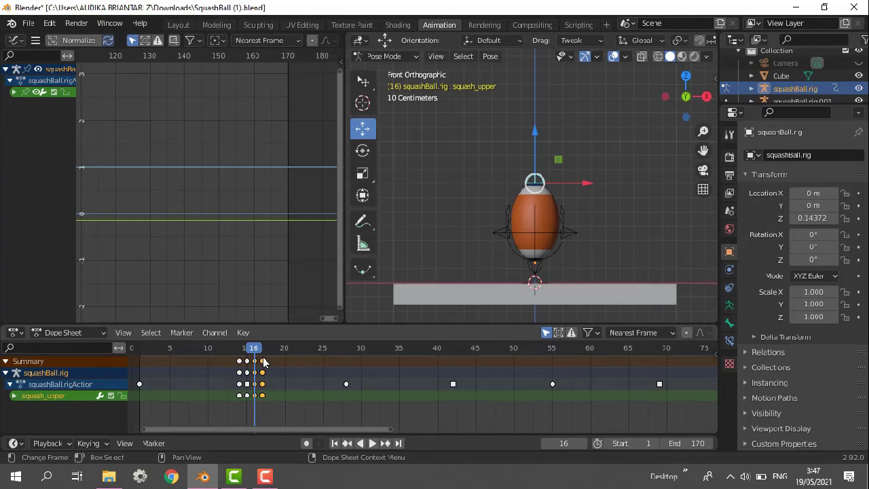
left_click(264, 365)
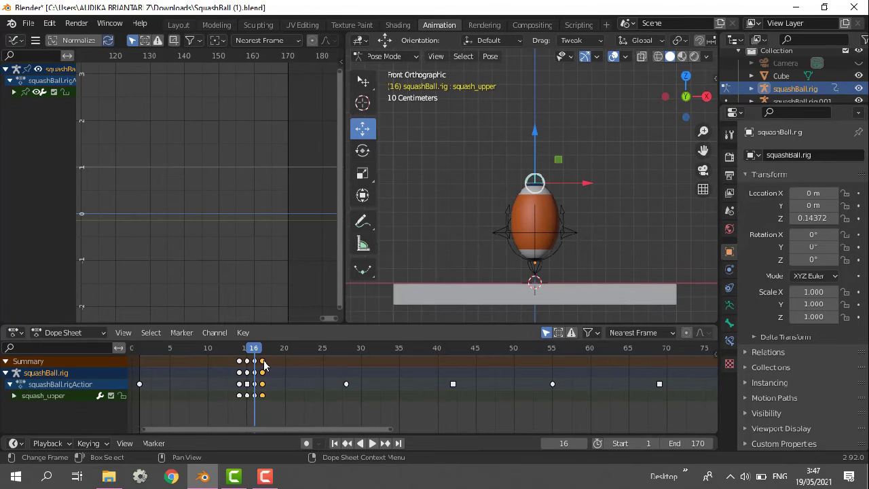
key("Delete")
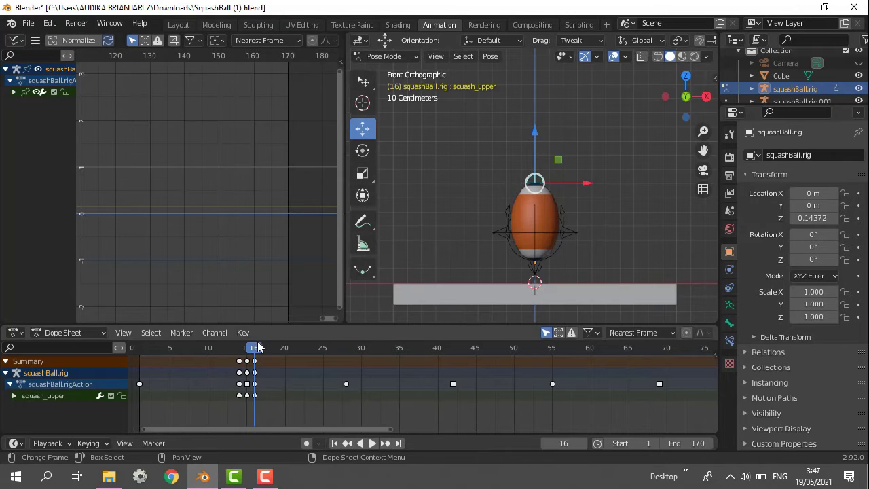
Play the animation twice from just before the first floor contact to review the stretch and squash, then stop it.
left_click_drag(258, 347, 208, 354)
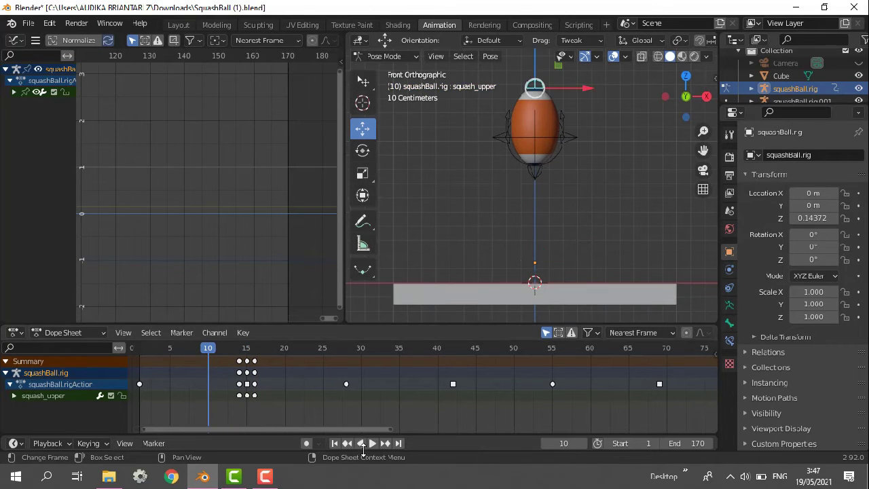
left_click(370, 444)
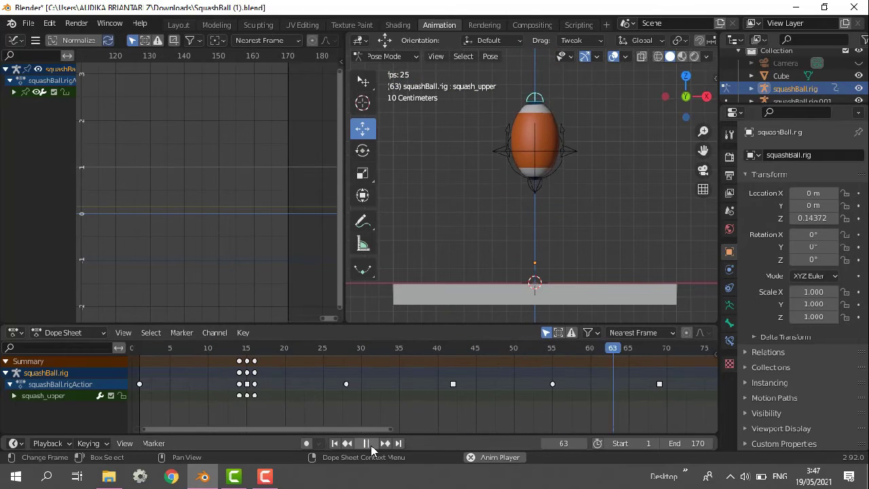
left_click(372, 446)
left_click_drag(656, 348, 222, 359)
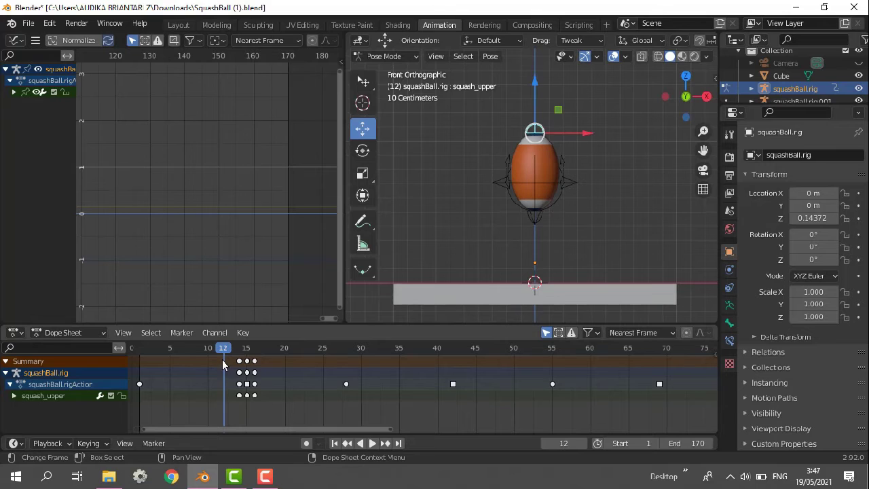
left_click(376, 443)
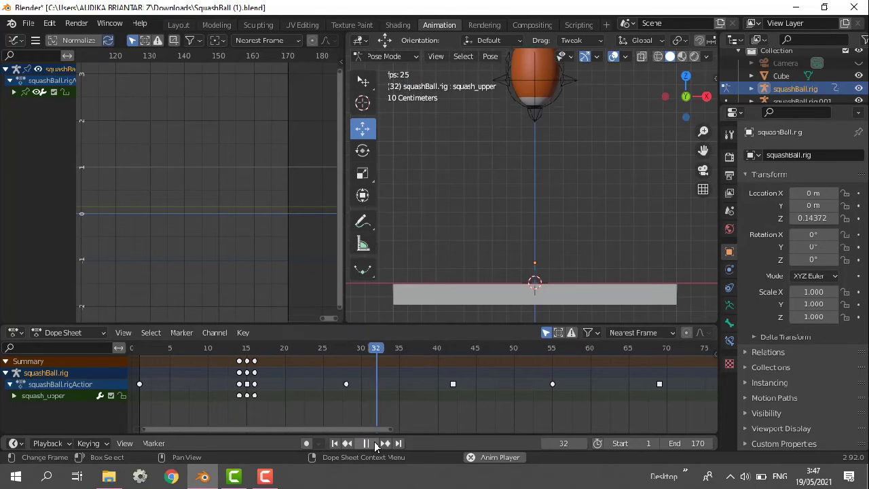
left_click(375, 444)
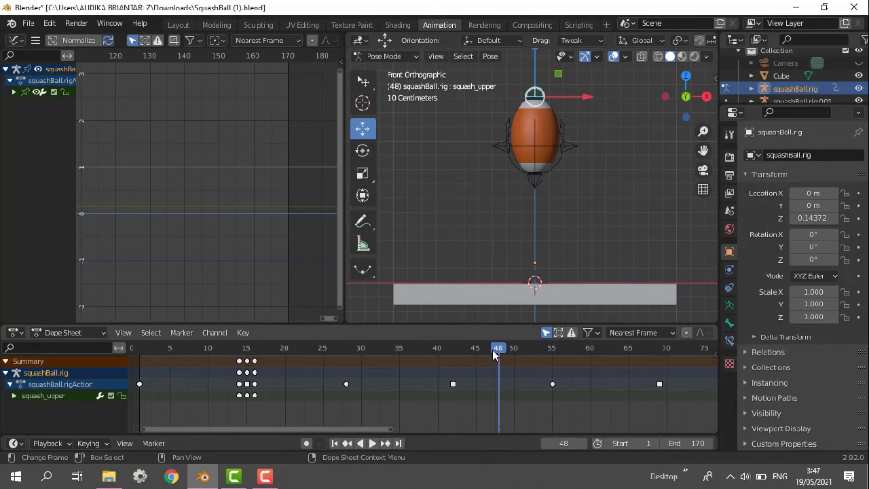
At frame 1, reset the squash_upper control's location and insert a Location, Rotation & Scale keyframe for the round ball.
left_click_drag(499, 349, 150, 388)
left_click_drag(209, 428, 176, 432)
left_click_drag(221, 353, 214, 353)
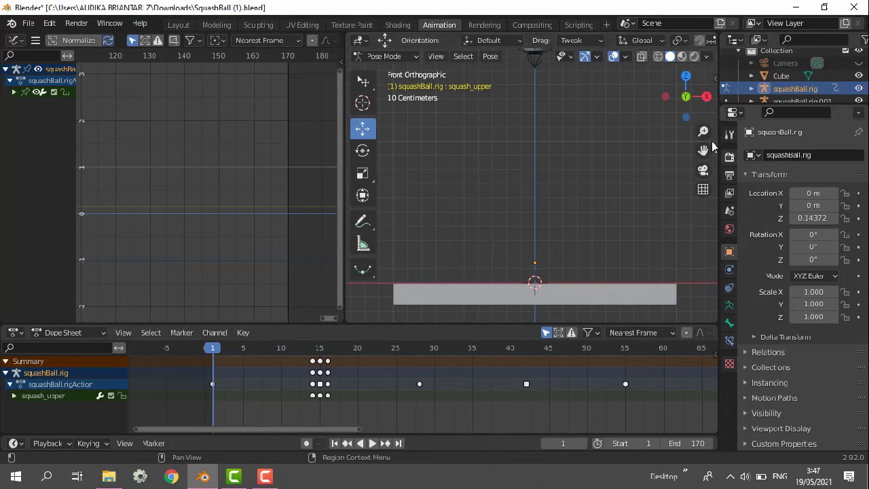
left_click_drag(704, 150, 703, 270)
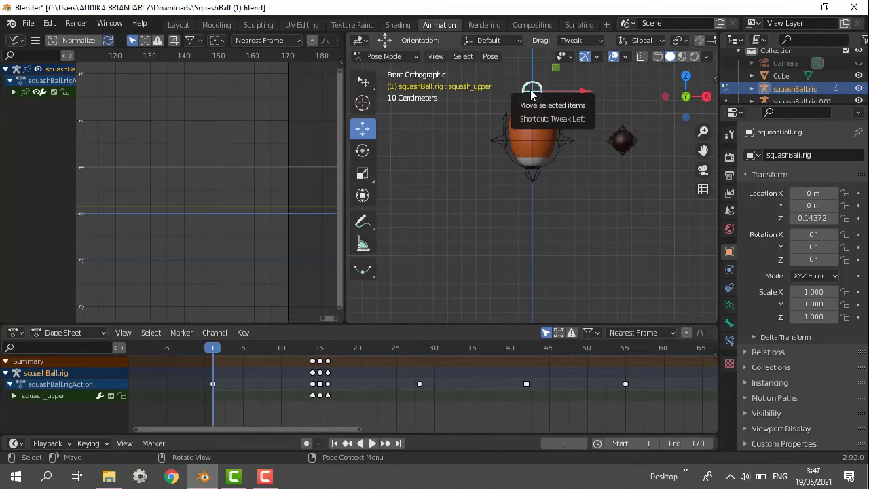
key("alt+g")
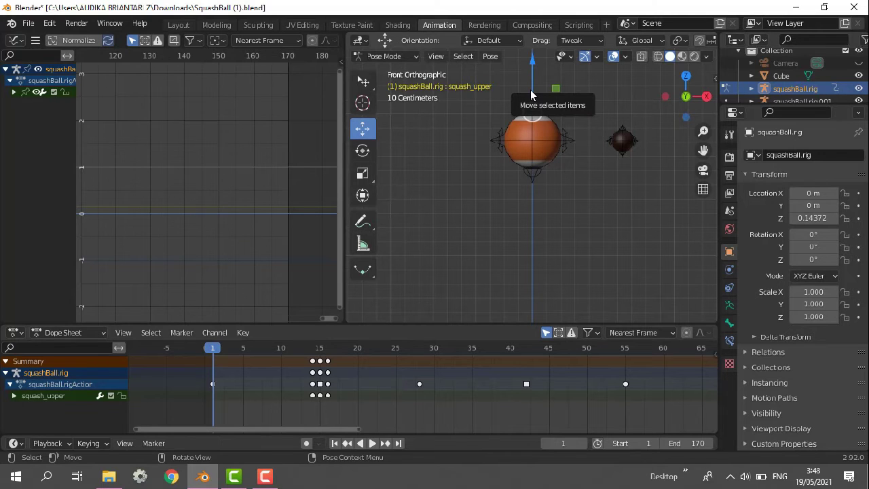
key("i")
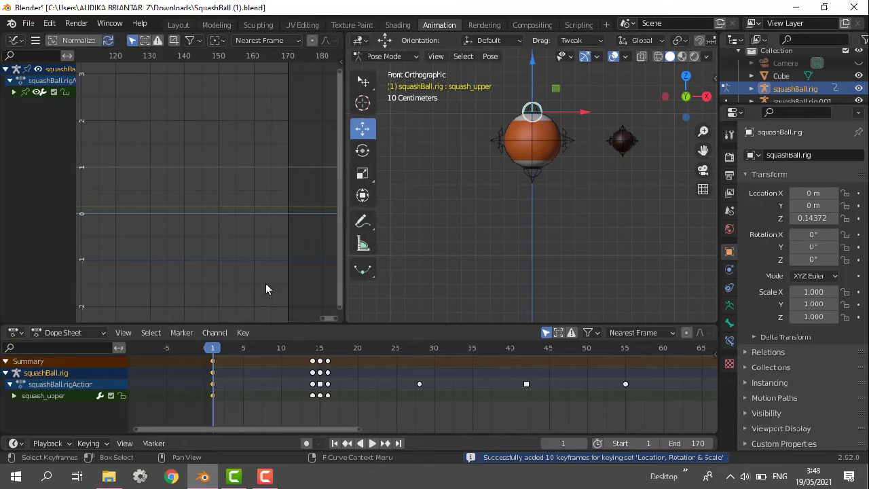
Play the animation with the full drop and floor in view, stop it and return to frame 1.
left_click(369, 444)
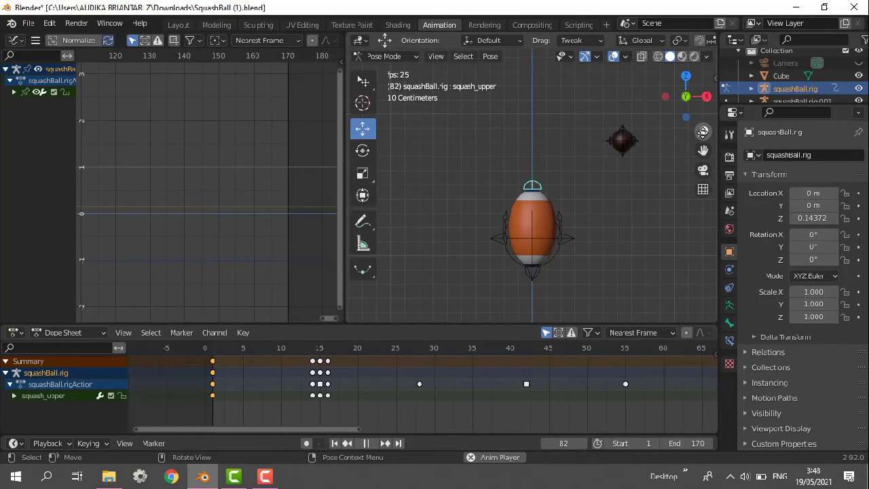
left_click_drag(704, 131, 698, 120)
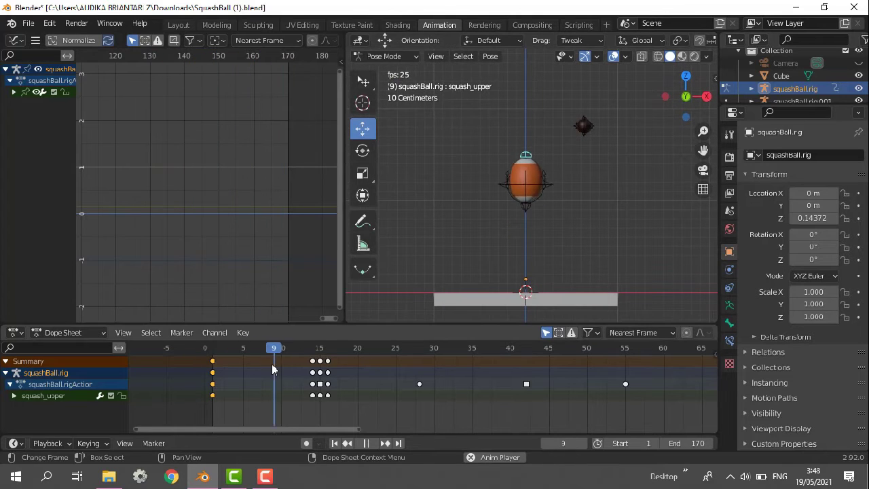
left_click(365, 443)
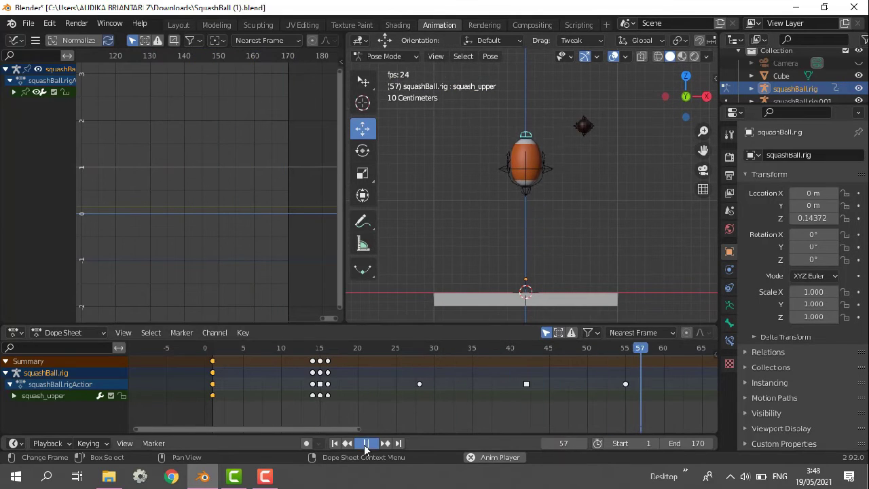
left_click_drag(639, 349, 218, 358)
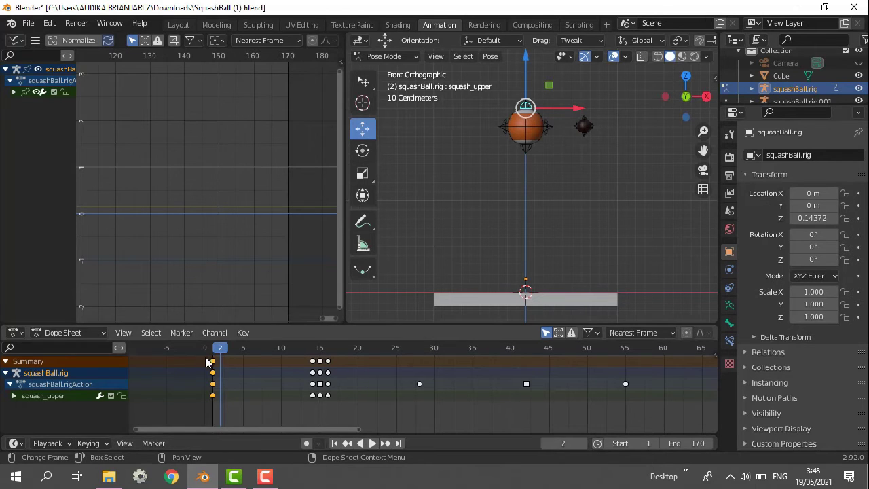
key("space")
key("space")
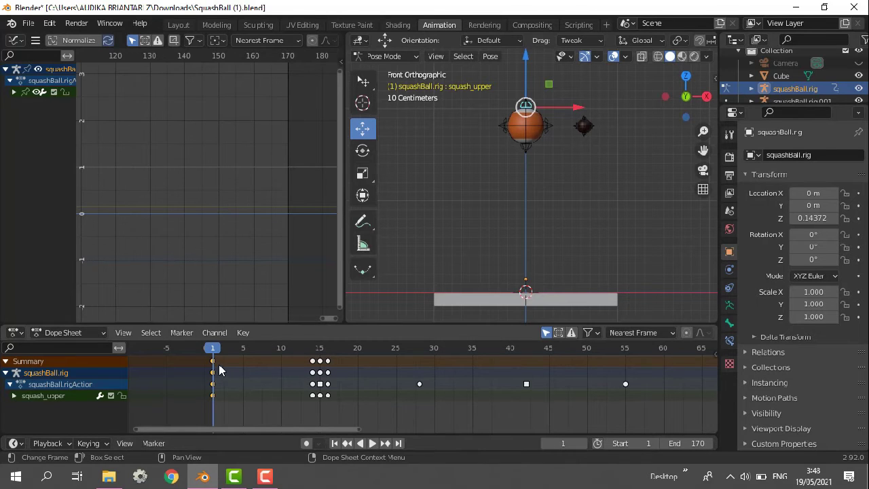
Scrub through the first fall and floor contact to check the ball's deformation, ending near the first bounce peak at frame 29.
key("space")
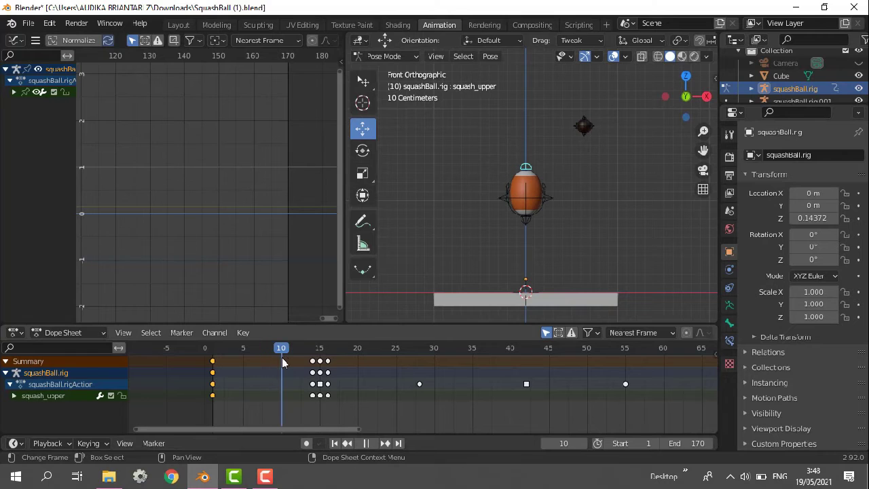
left_click_drag(313, 365, 319, 403)
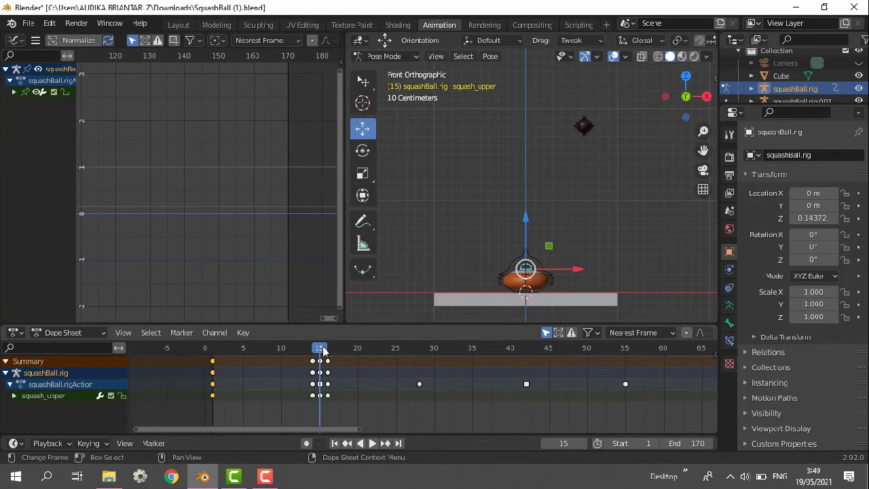
left_click_drag(320, 347, 287, 352)
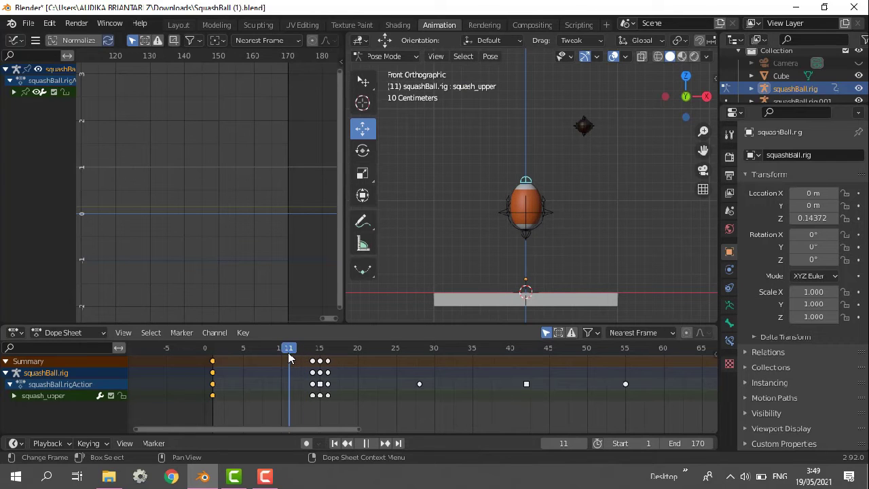
left_click_drag(289, 352, 429, 348)
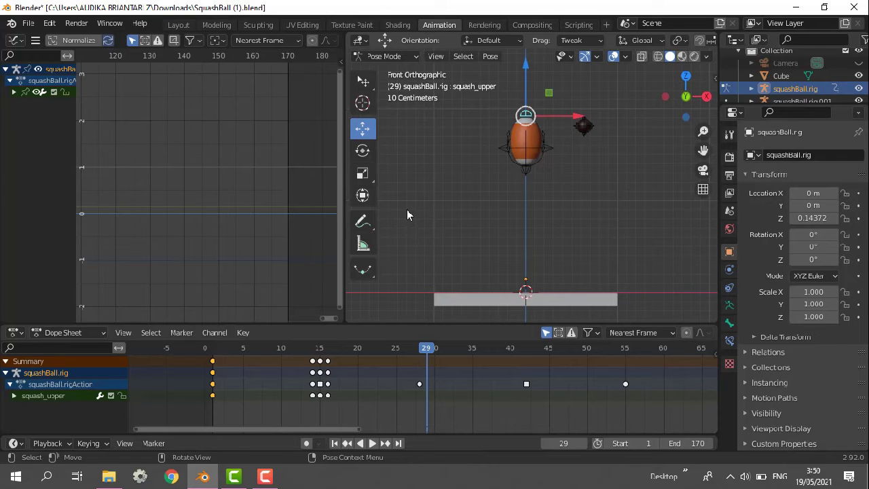
At the first bounce peak, frame 28, reset the squash_upper control's location and insert a Location, Rotation & Scale keyframe.
left_click_drag(429, 349, 353, 361)
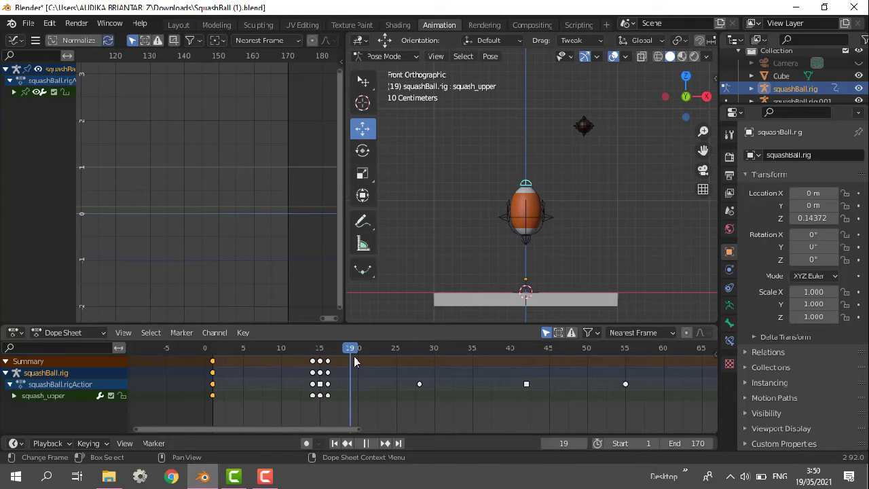
left_click_drag(354, 357, 215, 361)
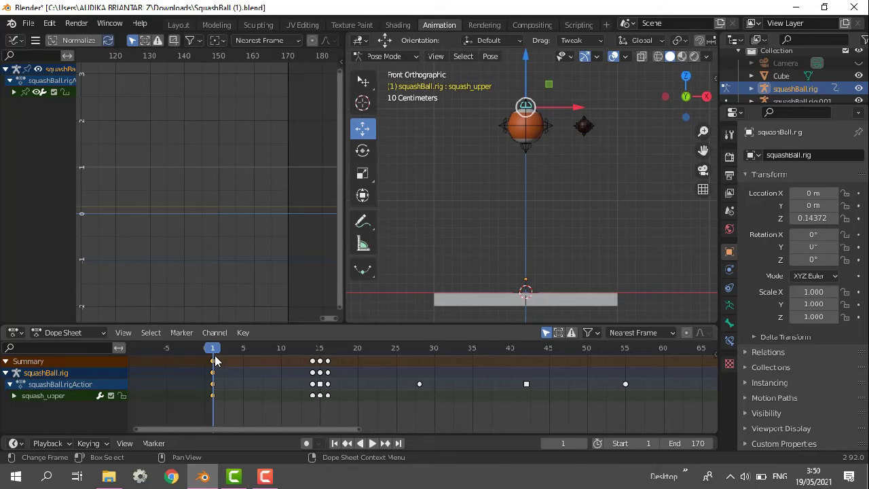
left_click_drag(215, 361, 419, 360)
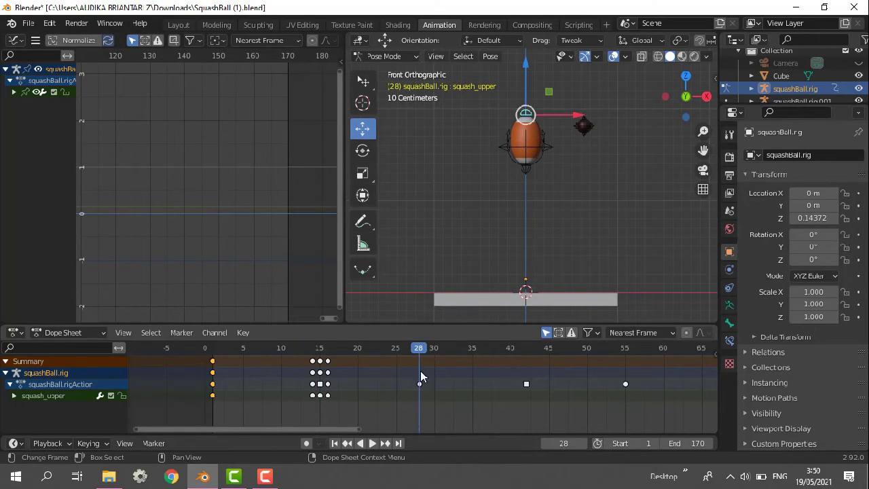
left_click(418, 383)
left_click(418, 347)
left_click(526, 115)
key("alt+g")
key("i")
At frame 42, raise squash_upper to stretch the ball, insert a Location, Rotation & Scale keyframe and turn off the selected-only keyframe filter.
left_click_drag(419, 349, 527, 347)
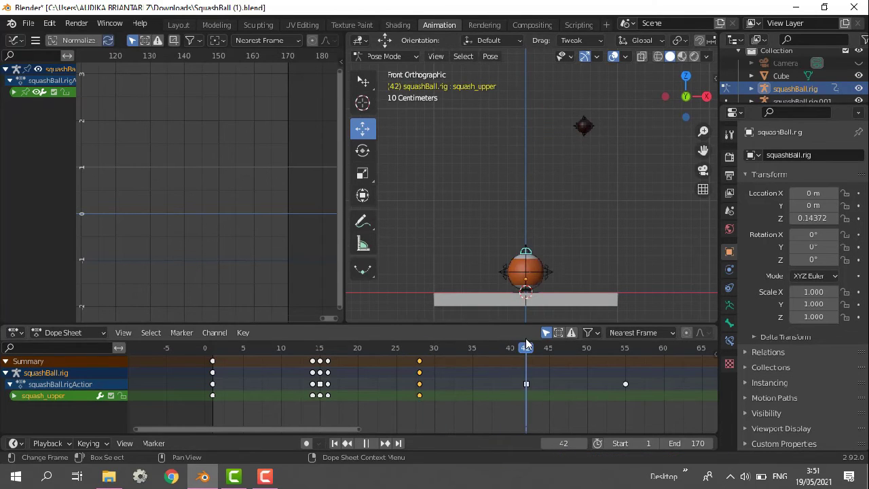
left_click(539, 261)
left_click(525, 251)
left_click_drag(527, 252, 525, 241)
left_click_drag(526, 241, 527, 240)
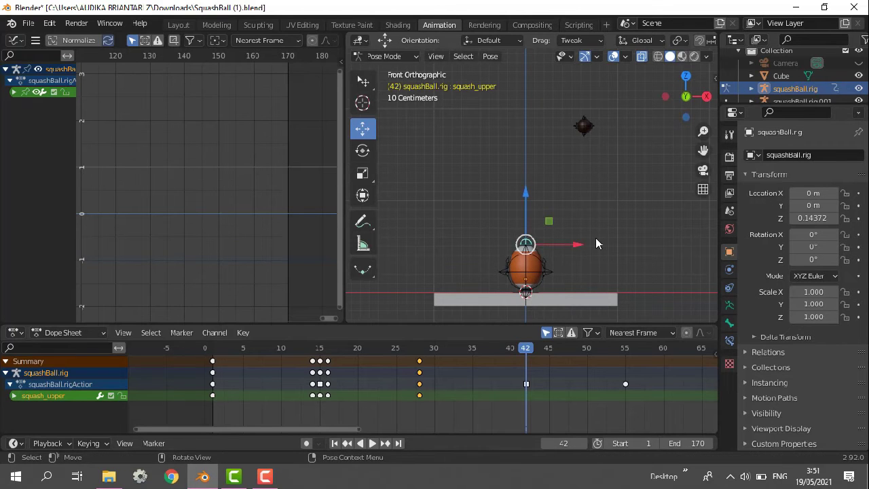
left_click(595, 238)
key("i")
left_click(546, 332)
key("i")
left_click(527, 245)
key("i")
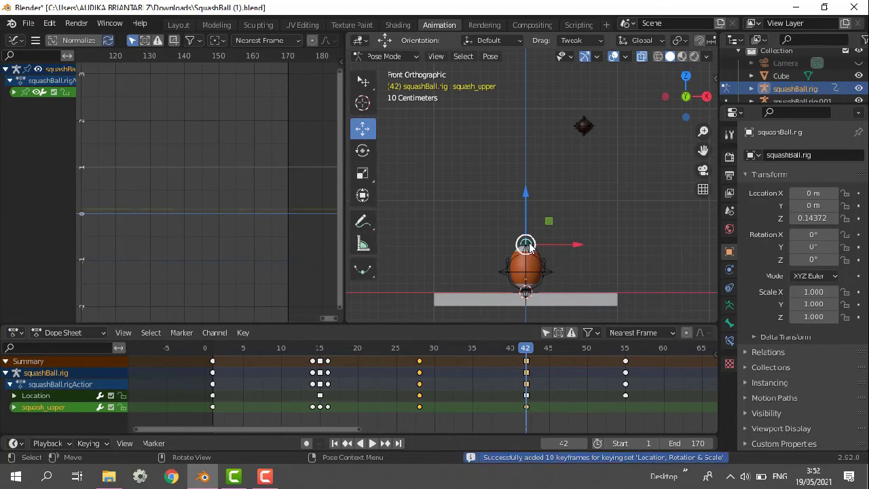
Keyframe squash_upper around the second floor contact, squashing the ball at frame 42 and stretching it at frame 41.
left_click(528, 312)
left_click(521, 351)
left_click(527, 233)
left_click(527, 235)
left_click(527, 263)
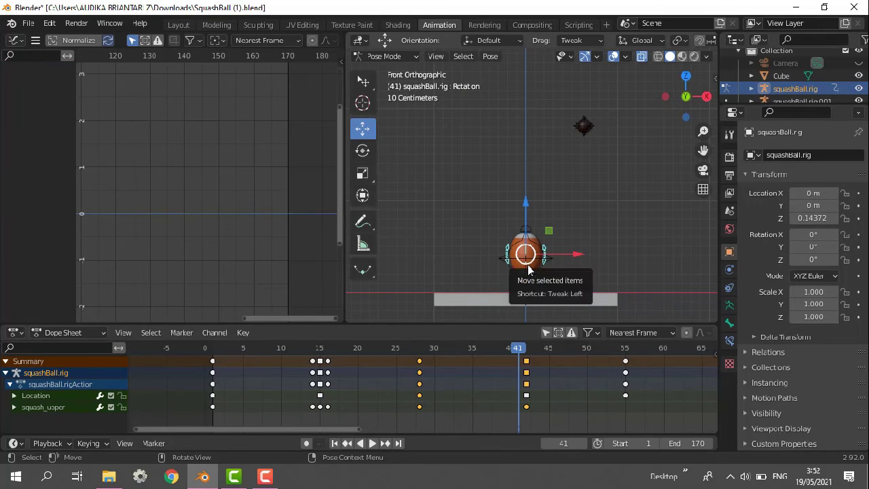
left_click(526, 348)
mouse_move(528, 243)
left_mouse_down()
mouse_move(528, 263)
mouse_move(525, 228)
left_mouse_up()
key("i")
key("Left")
key("i")
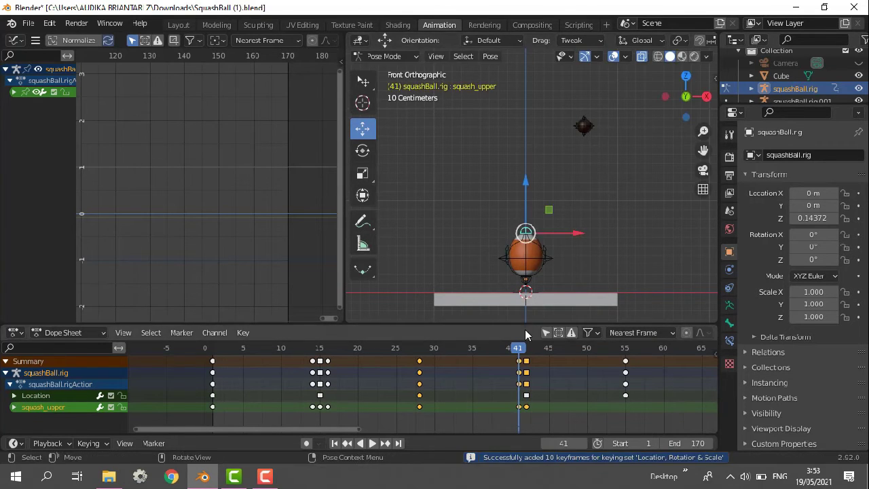
Copy the stretch keyframe from frame 41 to frame 43.
left_click(519, 361)
key("ctrl+c")
key("Right")
key("Right")
key("ctrl+v")
At frame 55, reset the squash_upper control and insert a Location, Rotation & Scale keyframe for the round ball.
left_click_drag(536, 347, 625, 348)
left_click(525, 144)
key("i")
Keyframe squash_upper around the third floor contact, squashing the ball at frame 69 and stretching it at frame 68.
middle_click_drag(672, 388, 322, 387)
left_click(382, 348)
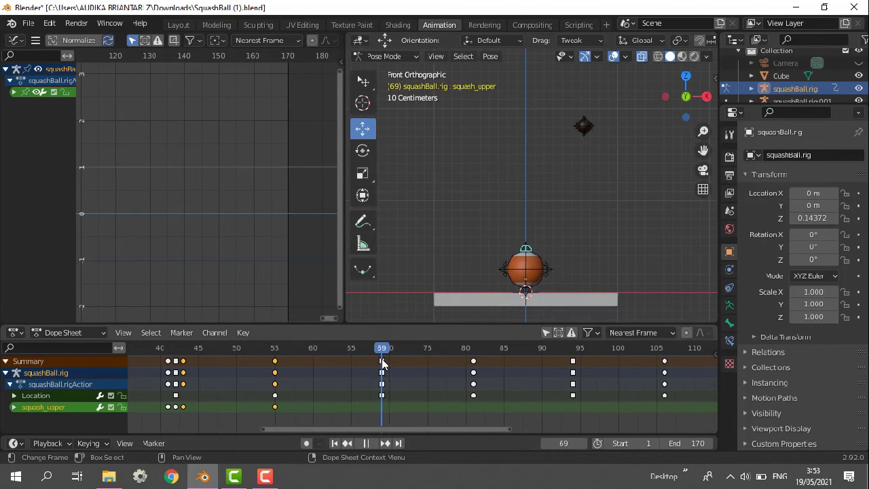
left_click_drag(526, 249, 526, 229)
key("i")
left_click(376, 346)
key("i")
Copy the stretch keyframe from frame 68 to frame 70.
key("Right")
key("Right")
left_click(372, 363)
key("ctrl+c")
key("ctrl+v")
At the bounce peak on frame 81, reset the squash_upper control and insert a Location, Rotation & Scale keyframe.
left_click_drag(391, 349, 473, 349)
left_click(526, 163)
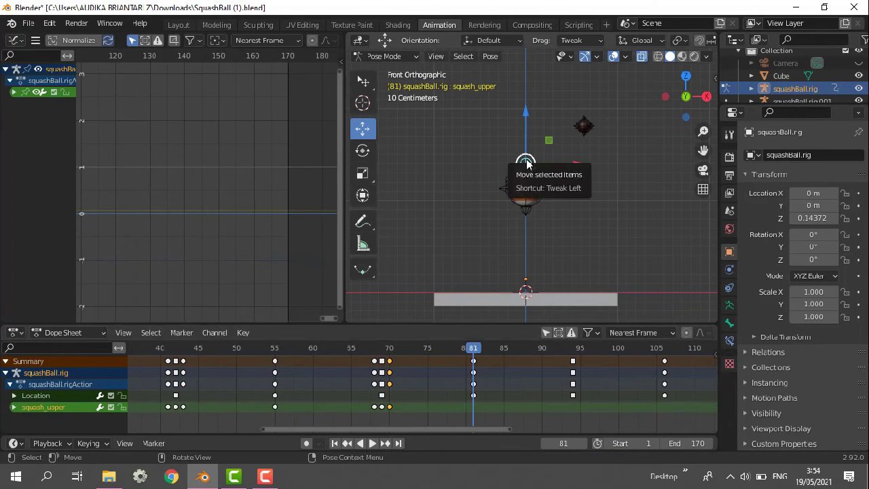
key("i")
Keyframe squash_upper around the fourth floor contact, squashing the ball at frame 94 and stretching it at frame 93.
left_click_drag(475, 430, 564, 429)
left_click_drag(366, 349, 368, 360)
key("Left")
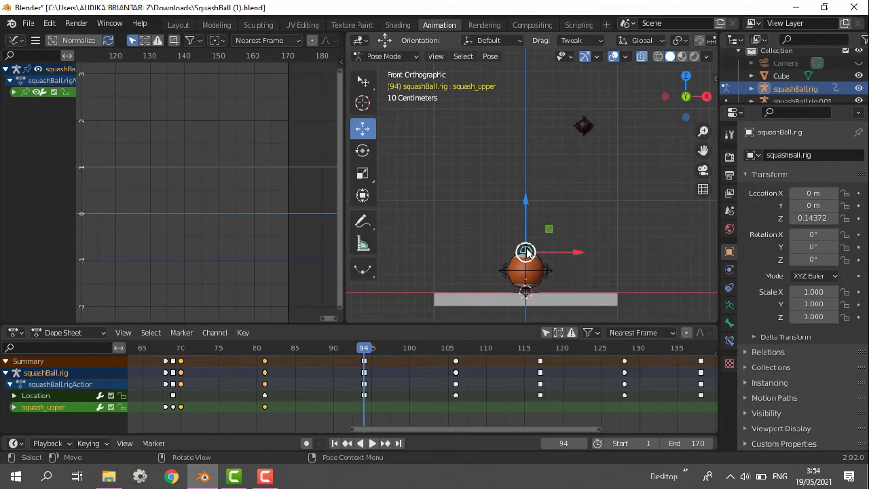
mouse_move(523, 248)
left_mouse_down()
mouse_move(524, 261)
mouse_move(526, 233)
left_mouse_up()
key("i")
key("i")
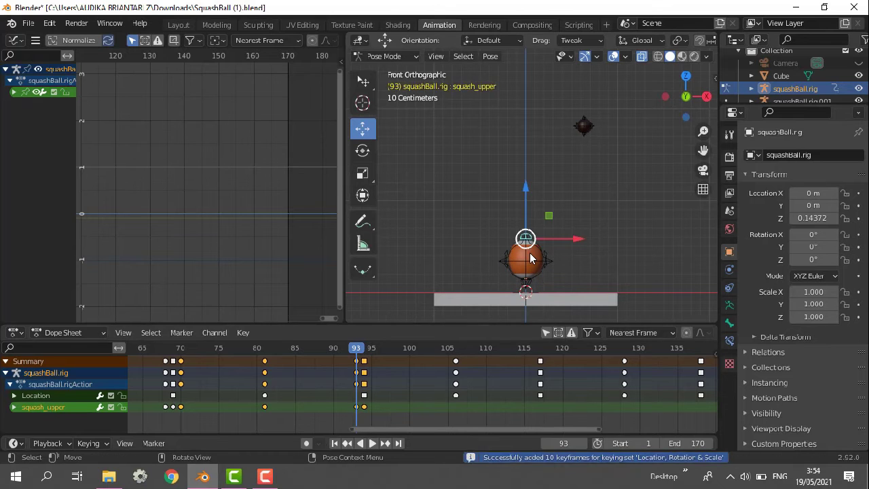
Copy the stretch keyframe from frame 93 to frame 95.
left_click(356, 361)
key("ctrl+c")
left_click(372, 349)
key("ctrl+v")
At the bounce peak on frame 106, return squash_upper to the round shape and insert a Location, Rotation & Scale keyframe.
left_click_drag(373, 349, 456, 347)
left_click(526, 187)
left_click_drag(527, 188, 526, 192)
key("i")
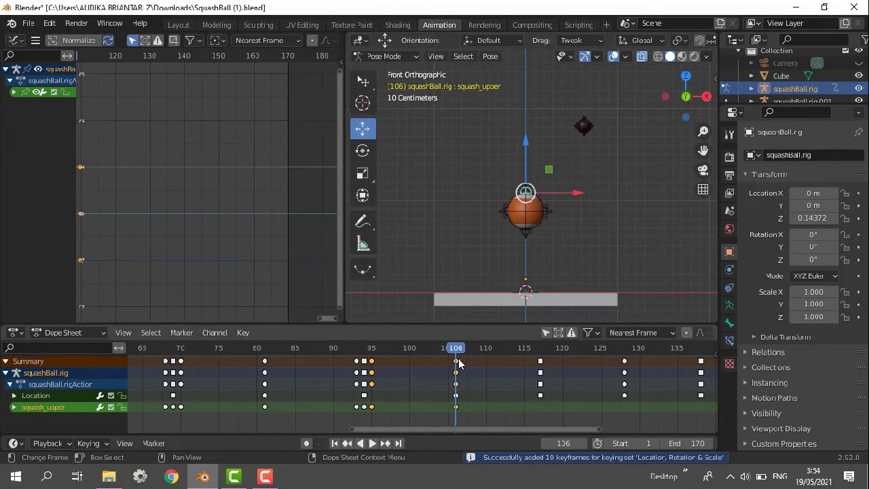
Keyframe squash_upper around the fifth floor contact, squashing the ball at frame 117 and stretching it at frame 116.
left_click_drag(457, 349, 540, 349)
left_click_drag(525, 247, 526, 233)
key("i")
key("i")
left_click(534, 350)
key("i")
Copy the stretch keyframe from frame 116 to frame 118.
left_click_drag(534, 349, 547, 351)
left_click(533, 361)
key("ctrl+c")
key("ctrl+v")
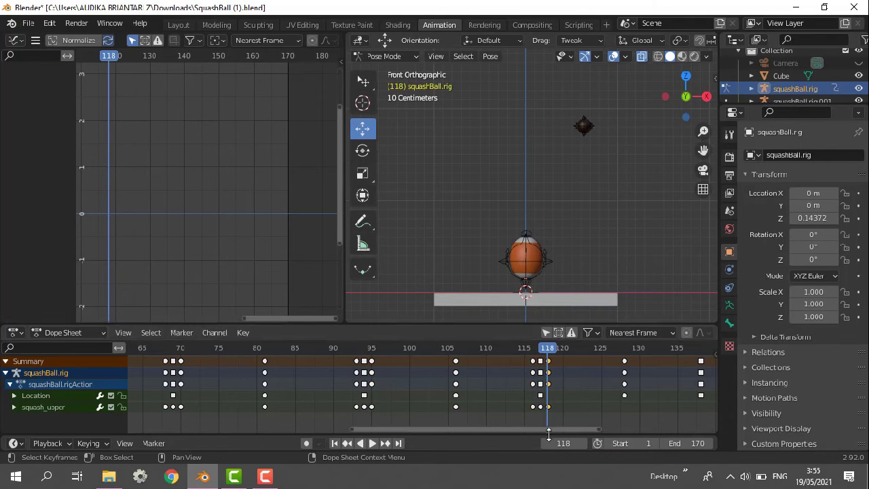
At the bounce peak on frame 128, reset the squash_upper control and insert a Location, Rotation & Scale keyframe.
middle_click_drag(549, 356, 259, 354)
left_click_drag(259, 353, 344, 352)
left_click(524, 201)
key("i")
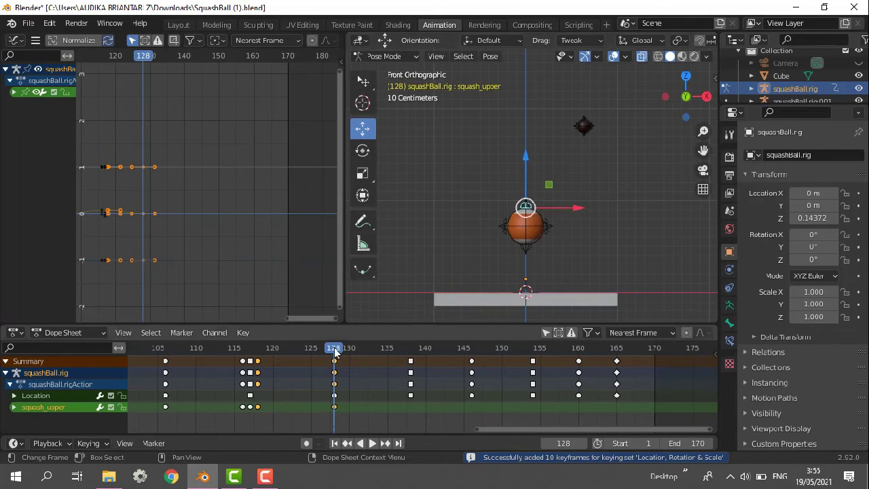
Keyframe squash_upper around the next floor contact, squashing the ball at frame 138 and stretching it at frames 137 and 139.
key("Up")
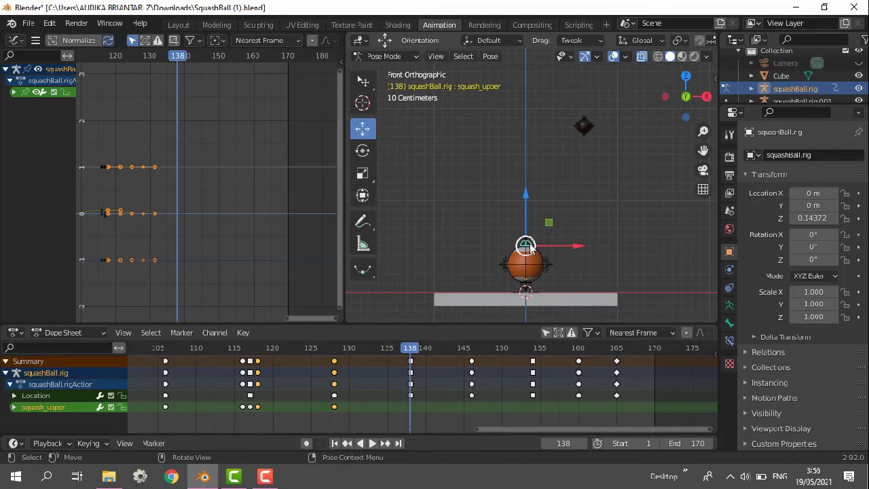
left_click_drag(531, 245, 526, 228)
key("i")
key("Left")
left_click(526, 229)
key("i")
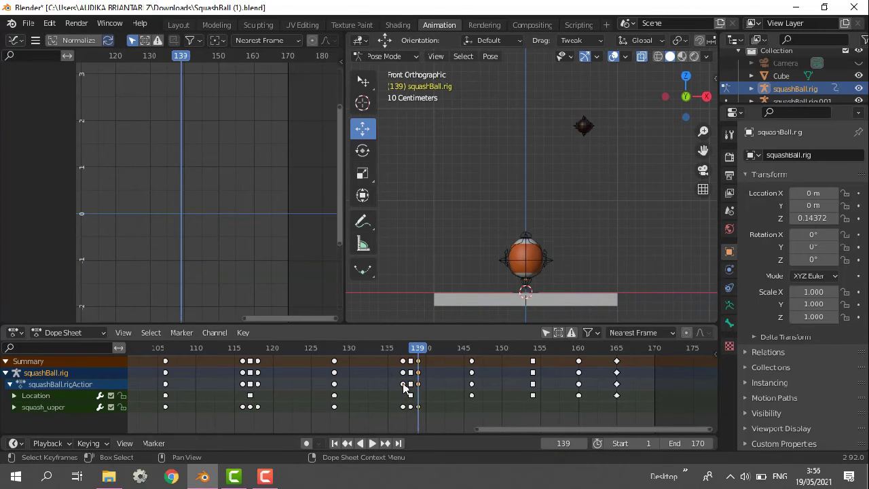
Insert Location, Rotation & Scale keyframes for the round ball at frames 146 and 154.
left_click(472, 349)
left_click(532, 350)
key("i")
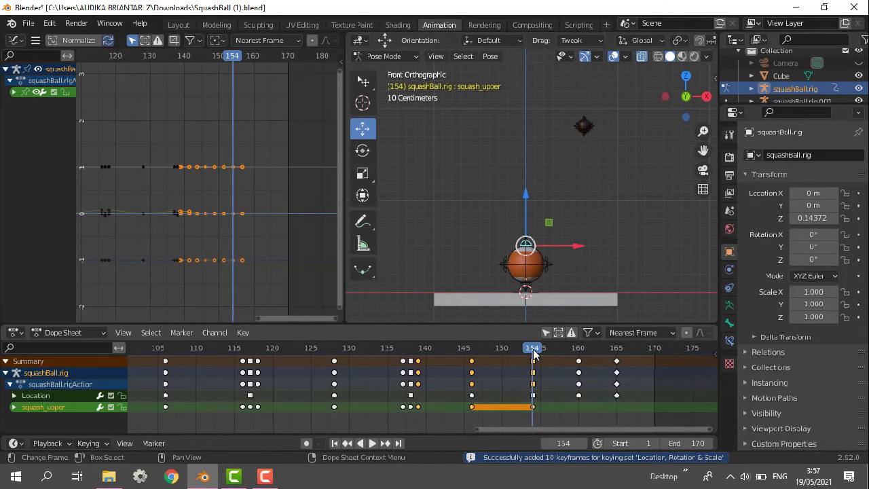
Keyframe squash_upper around the last floor contact, squashing the ball slightly at frame 154 and stretching it slightly at frame 153.
left_click(528, 350)
left_click_drag(528, 350, 532, 351)
left_click_drag(527, 247, 526, 237)
key("i")
left_click(526, 351)
key("i")
Copy the stretch keyframe from frame 153 to frame 155.
left_click(527, 350)
left_click(525, 361)
key("ctrl+c")
left_click(540, 351)
key("ctrl+v")
At frame 160, reset the squash_upper control and insert a Location, Rotation & Scale keyframe for the round ball.
left_click(579, 351)
left_click(526, 234)
key("i")
Play the whole animation from frame 1 several times to review the squash and stretch at each bounce.
left_click_drag(573, 349, 456, 361)
left_click(335, 444)
left_click(373, 443)
left_click(373, 443)
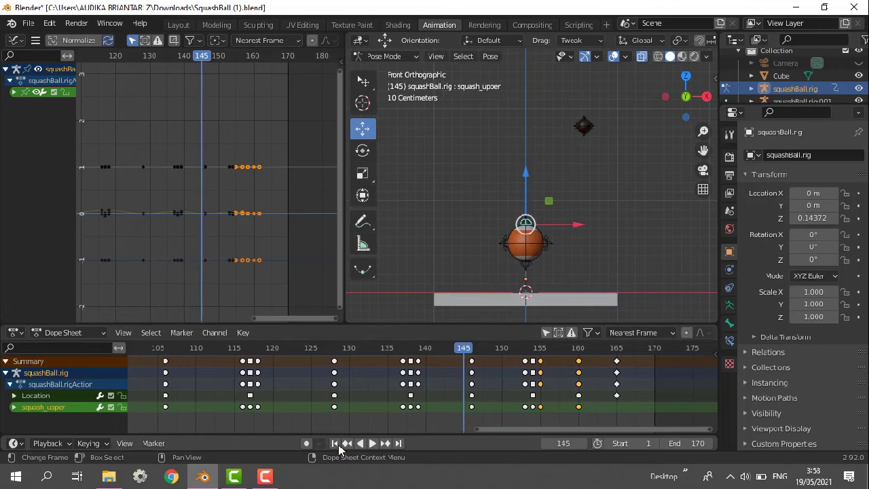
left_click(335, 443)
left_click(374, 443)
left_click(375, 442)
left_click_drag(647, 429, 305, 436)
left_click(334, 444)
left_click(369, 445)
left_click(369, 445)
At frame 15, adjust squash_upper for the first contact's squash, re-key it and play the animation from the start.
left_click_drag(641, 349, 326, 348)
key("i")
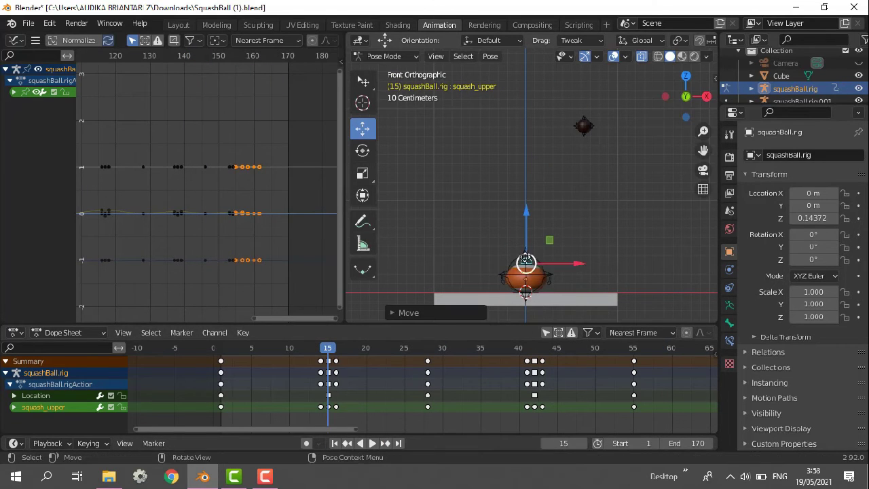
left_click(335, 444)
left_click(375, 442)
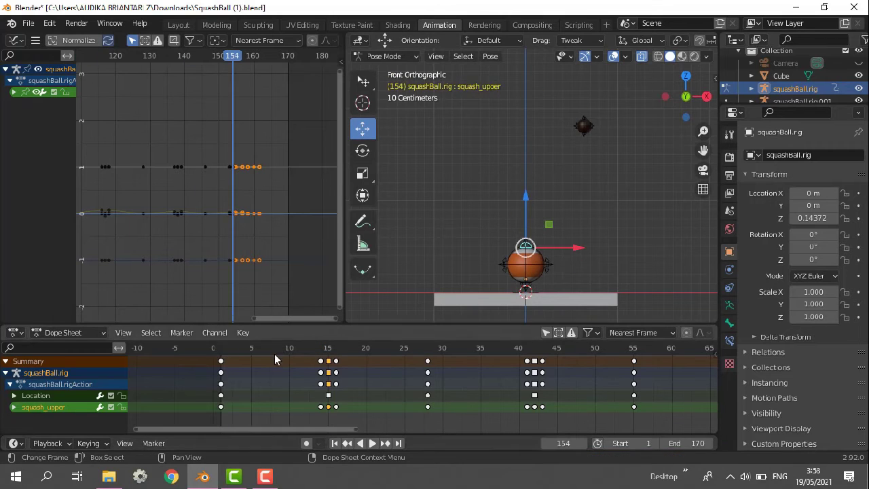
At frame 14, re-key the squash_upper stretch and copy that keyframe over the one at frame 16.
left_click_drag(274, 353, 320, 353)
left_click(335, 361)
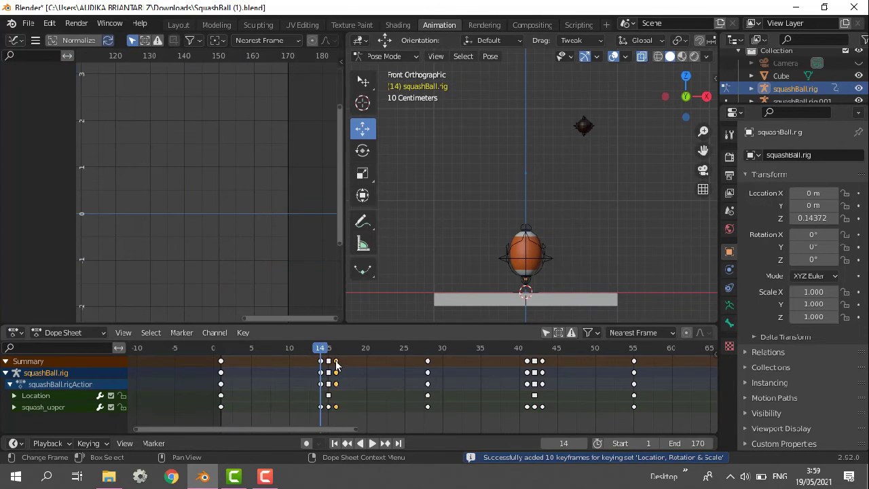
left_click(321, 361)
key("ctrl+c")
key("Right")
key("Right")
key("ctrl+v")
Replay the animation from frame 1 to check the revised first contact.
left_click(335, 444)
left_click(374, 446)
left_click(374, 446)
left_click(336, 443)
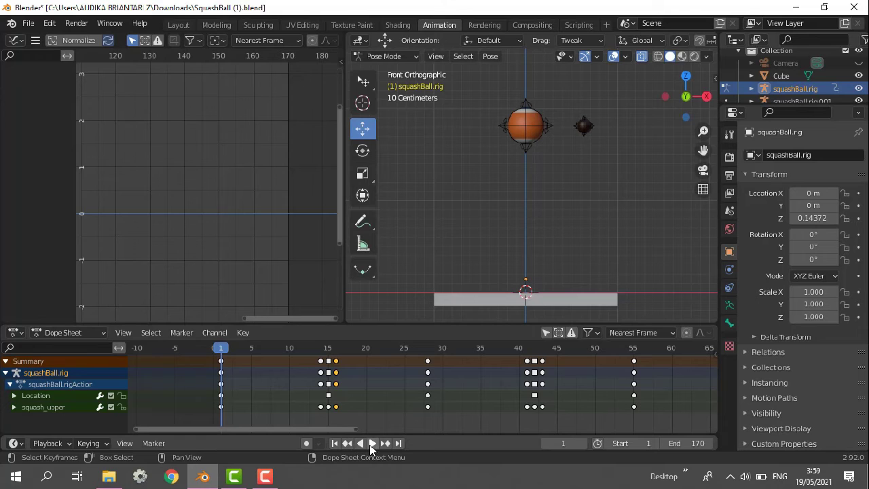
left_click(370, 444)
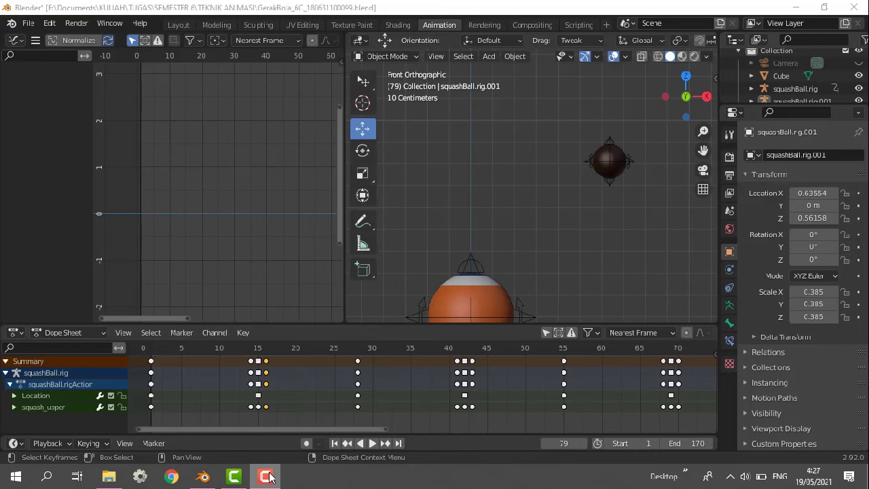
Select the small dark ball's rig, switch it to Pose Mode and frame it closely in the view.
mouse_move(270, 477)
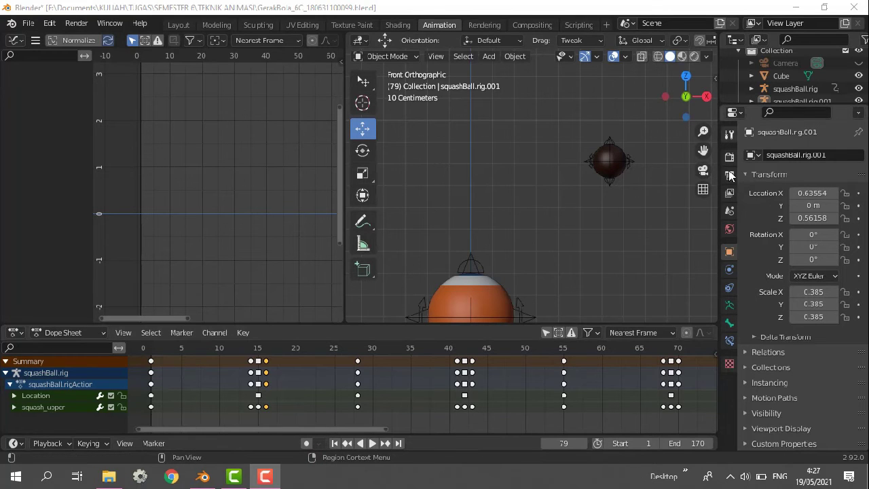
left_click_drag(703, 150, 683, 92)
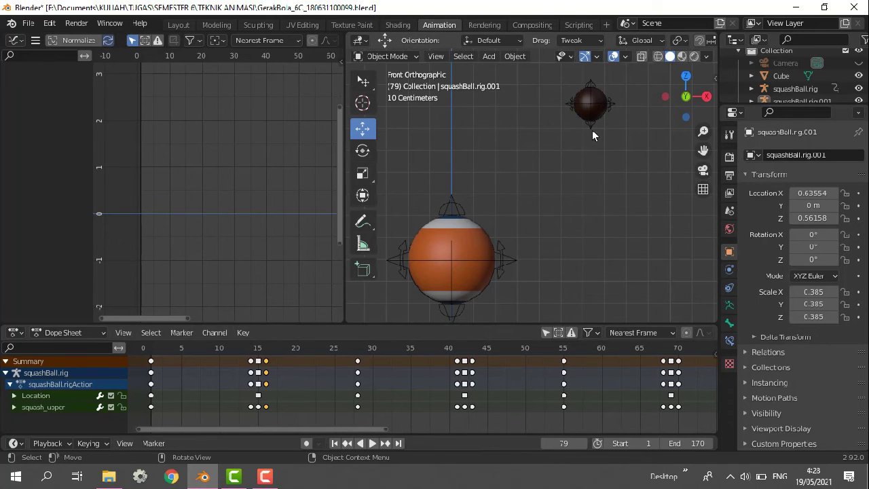
left_click(587, 110)
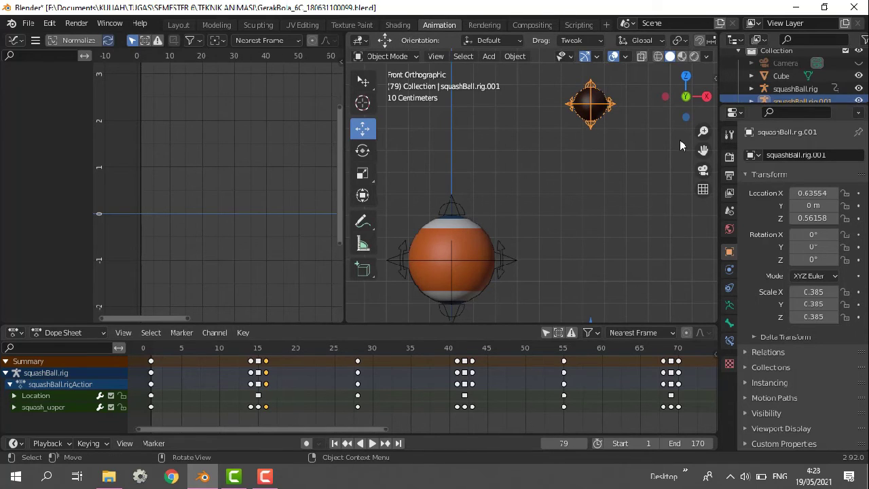
left_click_drag(706, 148, 671, 162)
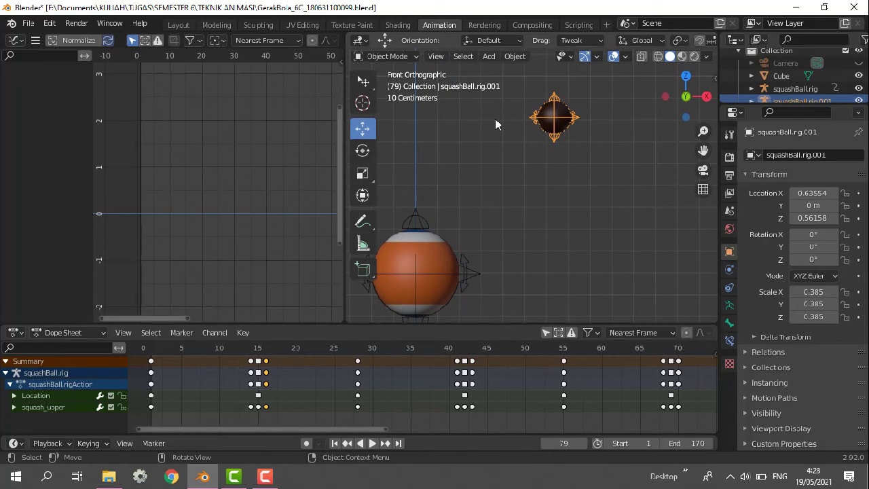
left_click(415, 57)
left_click(411, 99)
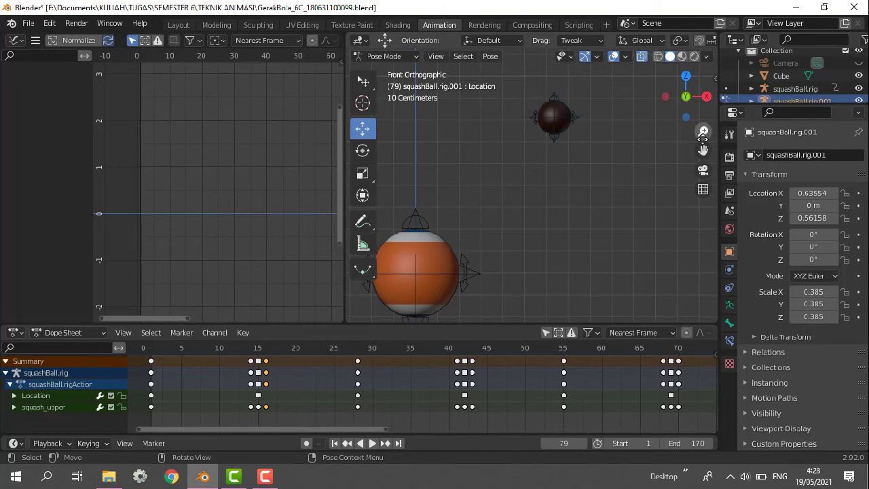
left_click_drag(704, 148, 663, 242)
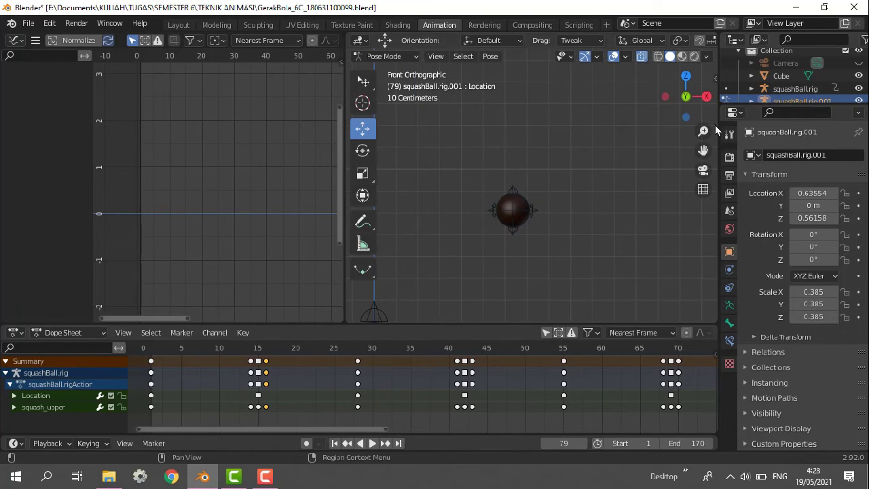
left_click_drag(705, 131, 790, 61)
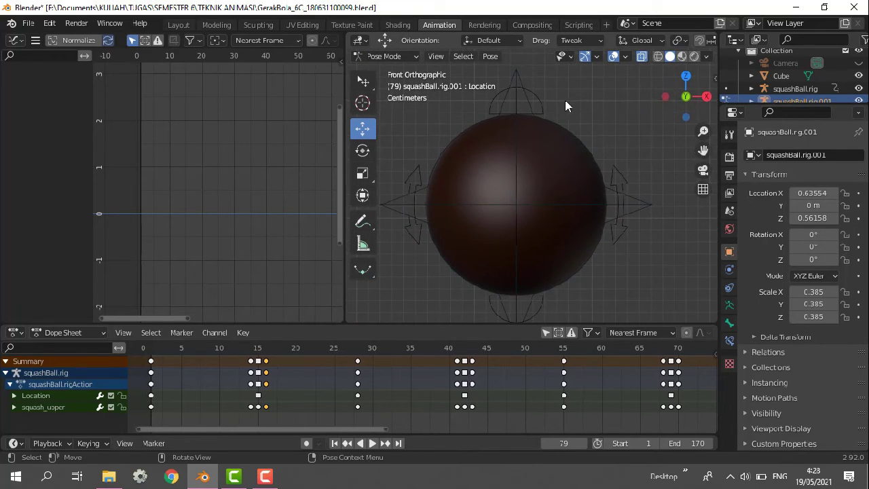
Select the dark ball's Location control and try to keyframe it at frame 1.
left_click(535, 97)
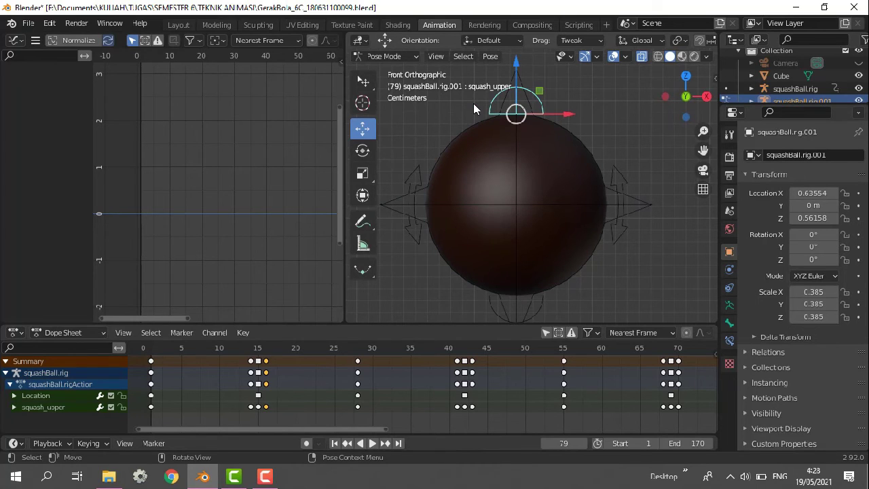
left_click(520, 82)
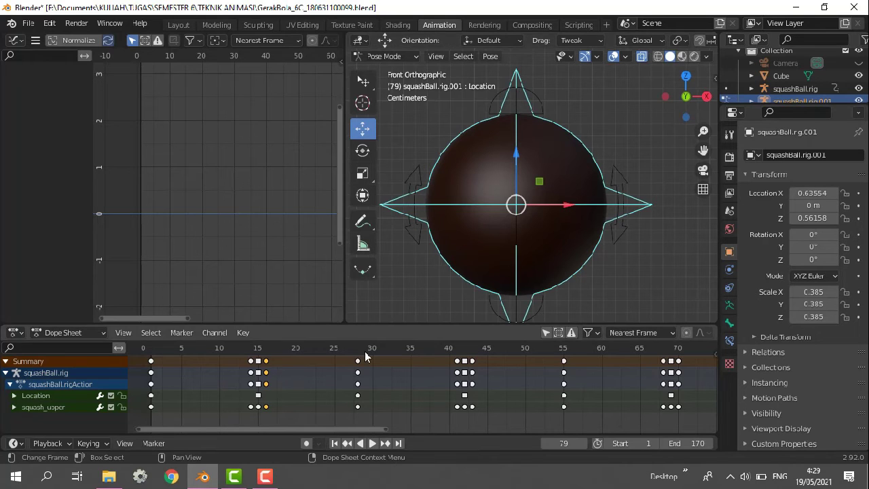
left_click(335, 442)
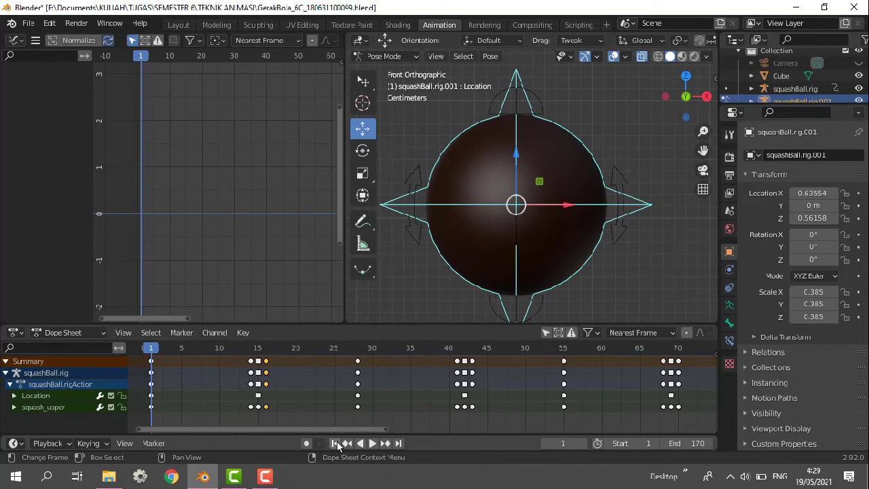
key("i")
left_click(157, 346)
middle_click_drag(162, 352, 282, 357)
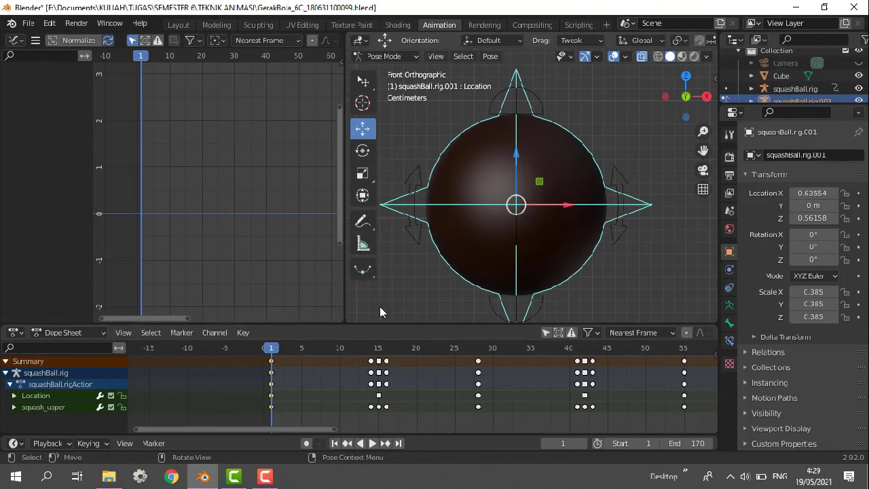
At frame 15, lower the dark ball's Location control onto the platform and key its location, rotation and scale.
left_click_drag(271, 351, 377, 351)
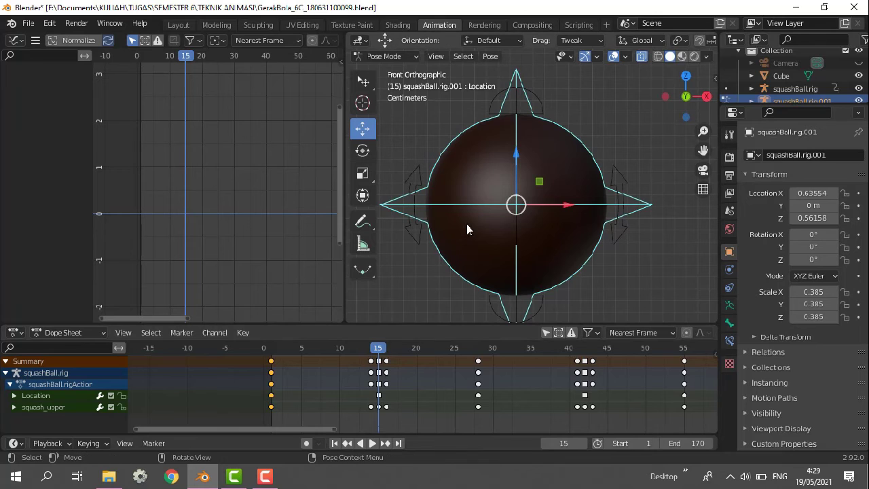
left_click_drag(702, 145, 703, 180)
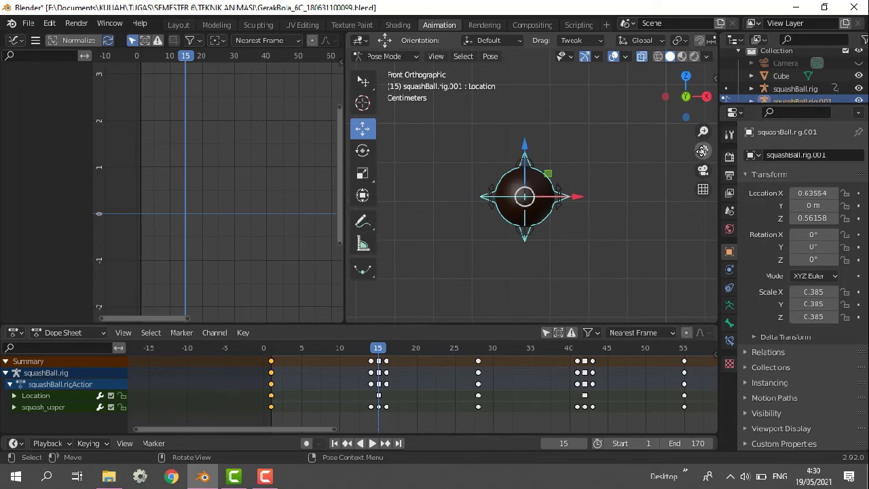
left_click_drag(703, 149, 686, 40)
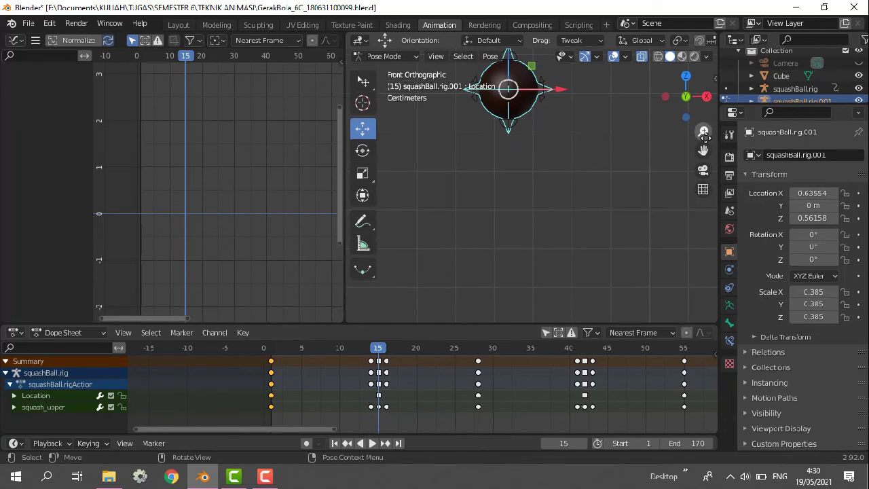
left_click_drag(704, 131, 703, 204)
left_click_drag(703, 150, 696, 96)
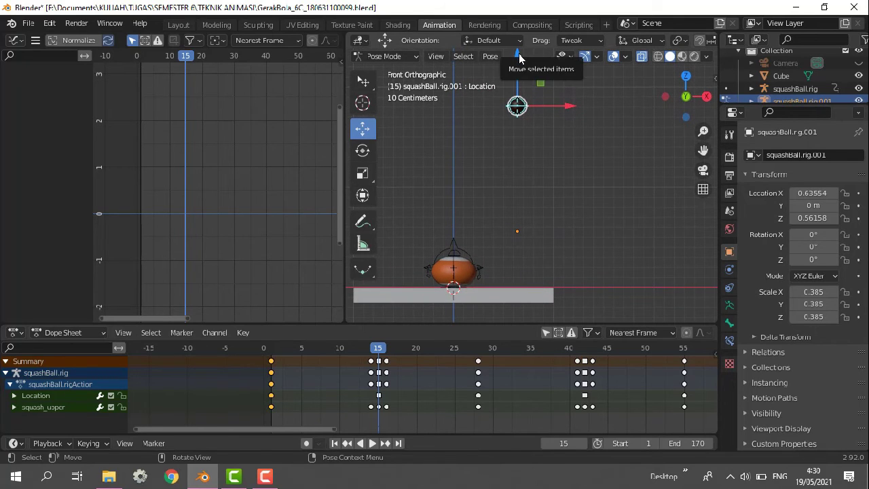
left_click_drag(518, 59, 516, 232)
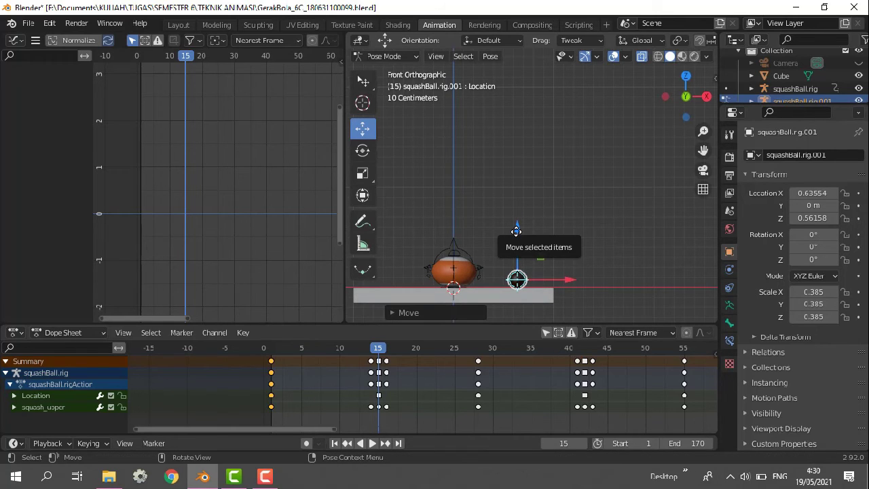
key("i")
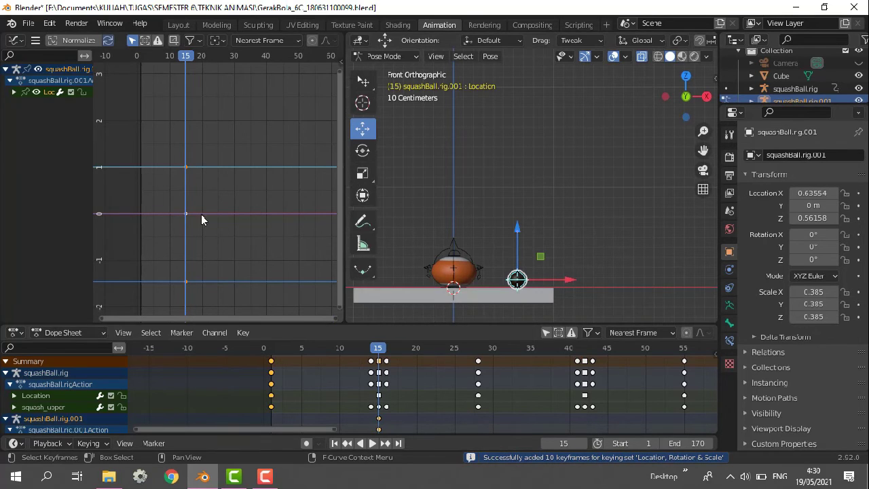
Expand the dark ball's Location channels and show only the Z Location curve.
left_click_drag(341, 248, 337, 267)
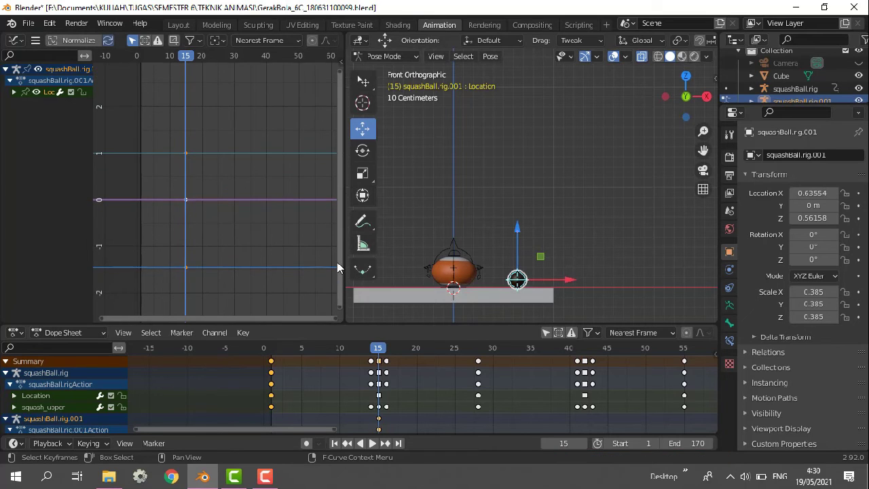
left_click(14, 92)
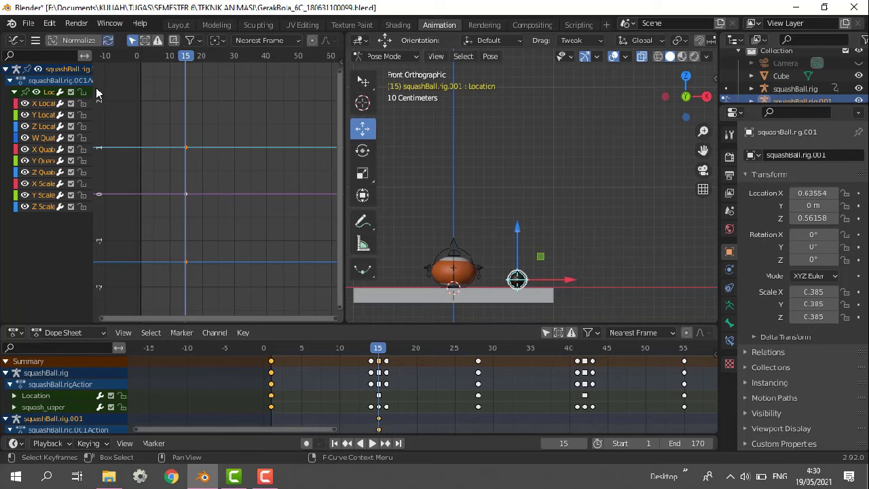
left_click_drag(96, 92, 168, 109)
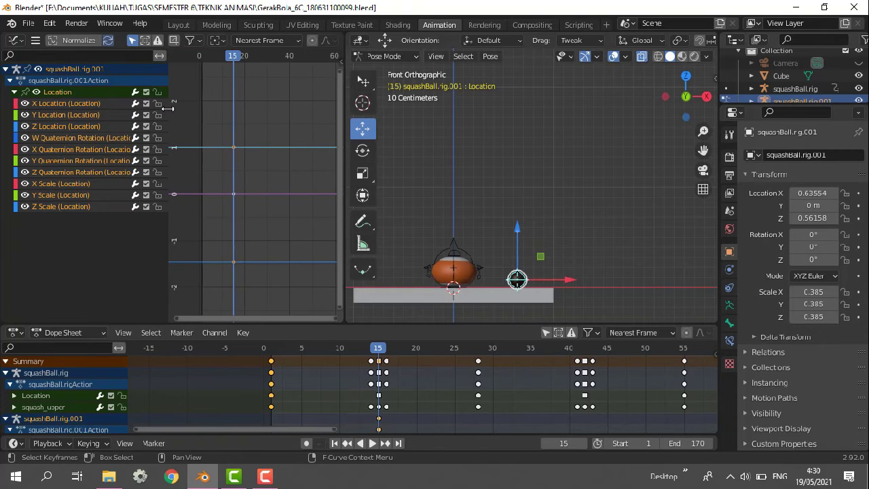
left_click(38, 92)
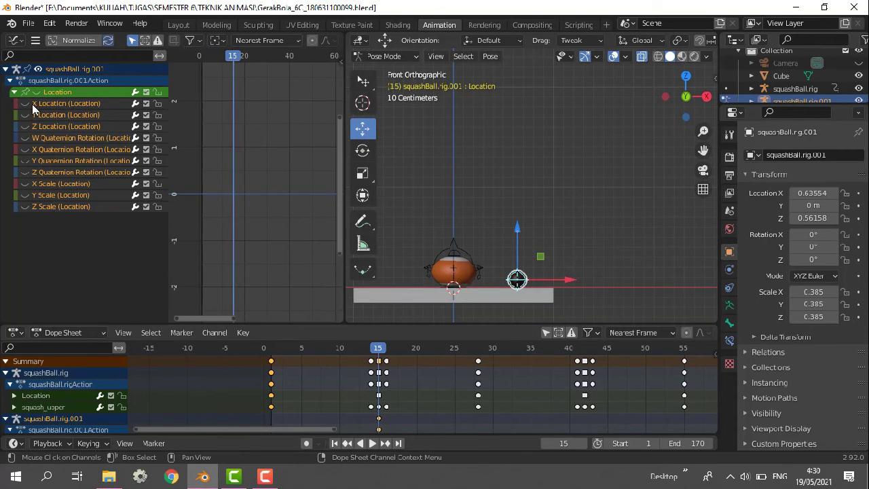
left_click(26, 125)
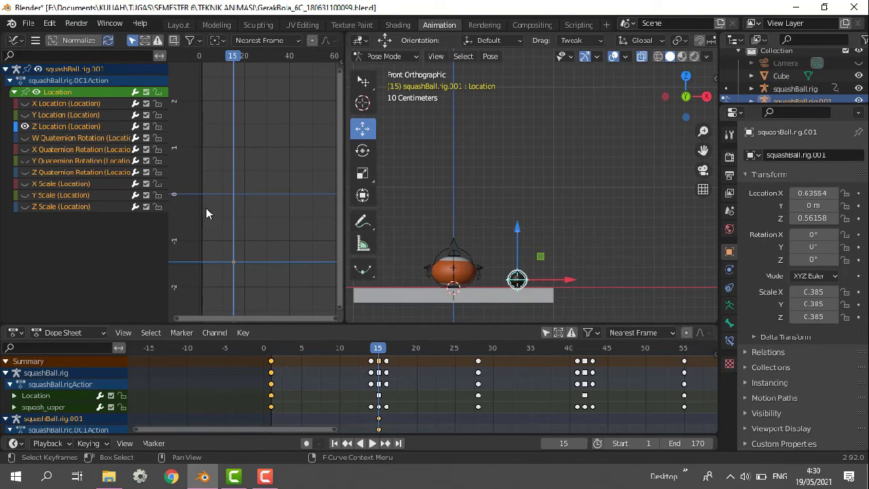
left_click_drag(168, 163, 93, 163)
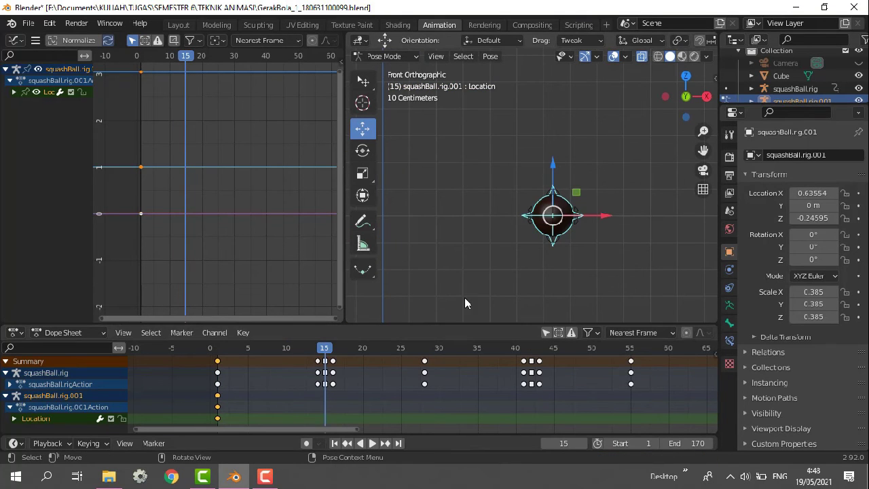
In the new file GerakBola_1, lower the dark ball onto the platform at frame 15 and key location, rotation and scale.
left_click_drag(704, 132, 704, 216)
left_click_drag(541, 141, 550, 235)
key("i")
left_click(551, 235)
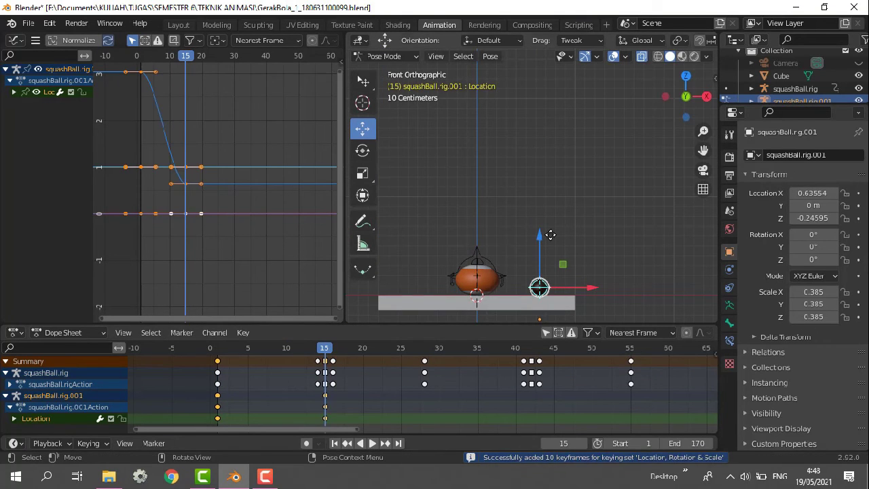
Isolate the dark ball's Z Location curve and give its frame 15 contact key Vector handles.
left_click_drag(94, 136, 125, 136)
left_click(13, 92)
left_click(36, 93)
left_click(26, 127)
key("v")
left_click(187, 215)
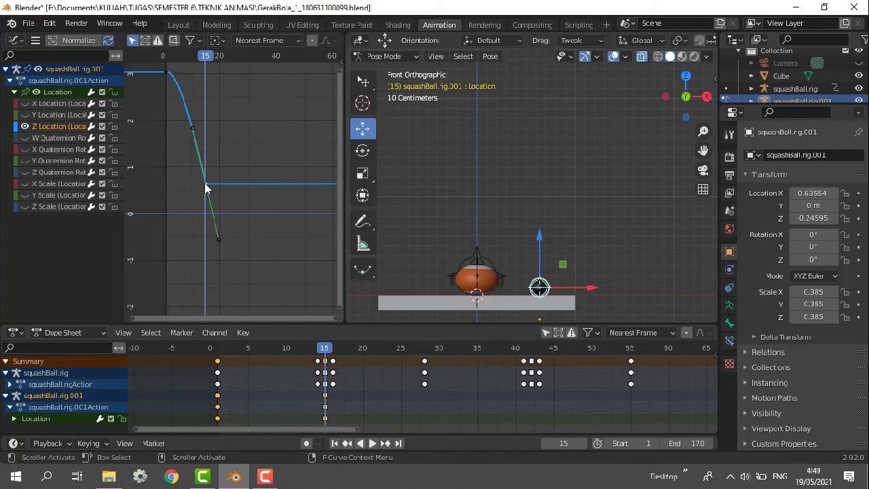
Duplicate the Z Location peak and contact keys to frames 30 and 44, and widen the Graph Editor.
left_click(166, 72)
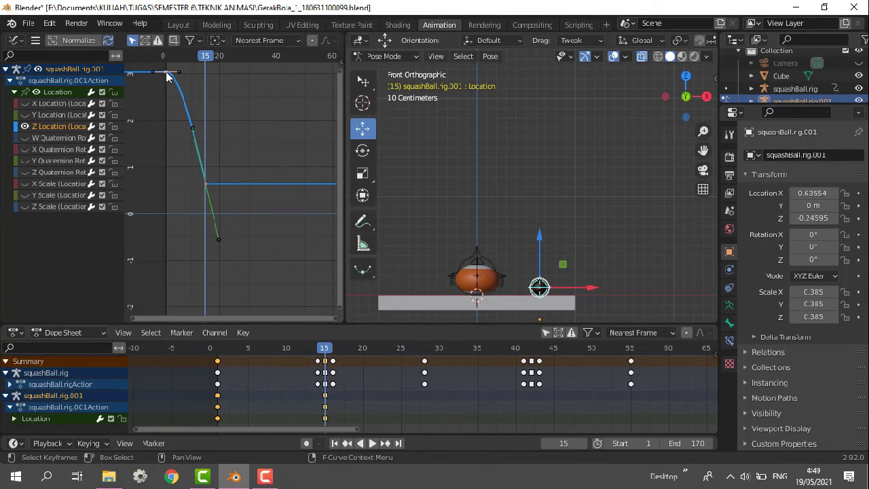
key("a")
key("shift+d")
left_click(249, 76)
left_click_drag(345, 224, 543, 238)
left_click_drag(391, 317, 488, 314)
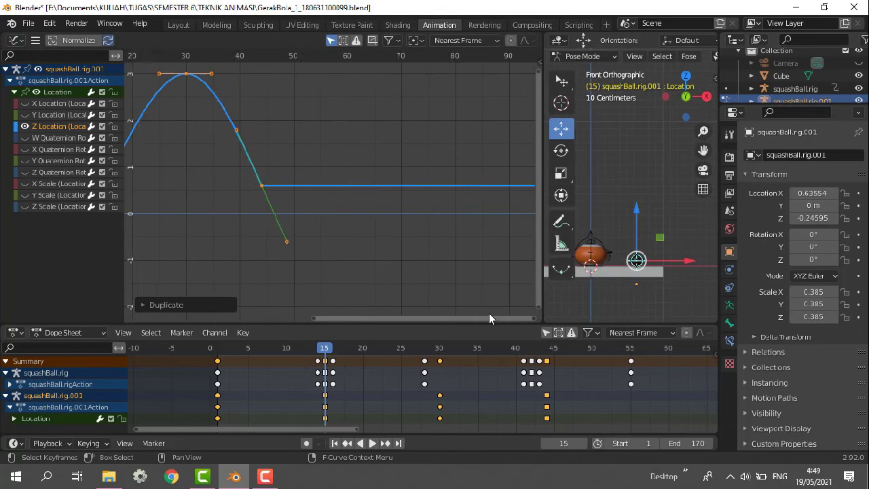
Duplicate the peak and contact keys for two more bounces, with peaks at frames 60 and 90 and a contact at 74.
key("shift+d")
left_click(215, 301)
key("shift+d")
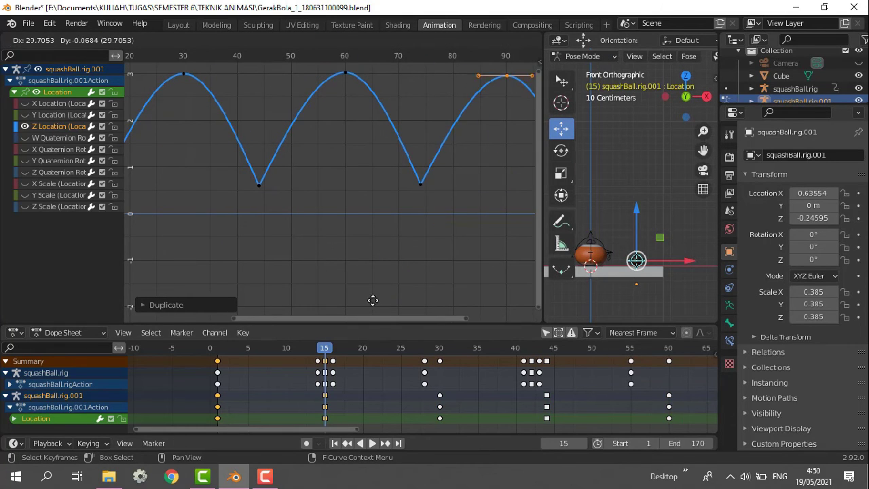
left_click(373, 300)
Lower the Z Location peak at frame 60 by about 0.31.
mouse_move(346, 318)
left_mouse_down()
mouse_move(245, 326)
mouse_move(354, 318)
left_mouse_up()
left_click(329, 73)
key("g")
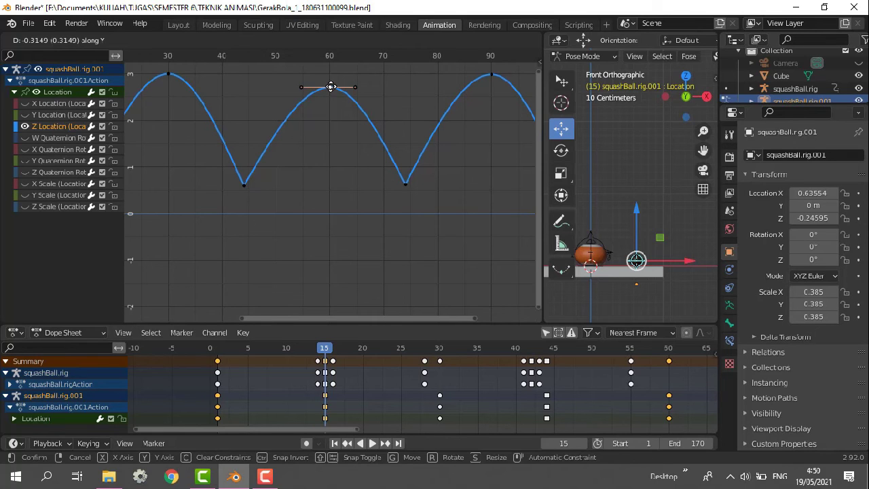
left_click(331, 87)
Retime the following bounce to a lower peak of about 2.5 at frame 88 and a contact at frame 101.
left_click_drag(406, 184, 393, 182)
left_click(376, 74)
key("g")
key("y")
left_click_drag(353, 319, 424, 319)
left_click(376, 99)
left_click(377, 185)
Duplicate the keys into another bounce peaking at about 2.15 on frame 112, with contact at frame 123.
key("g")
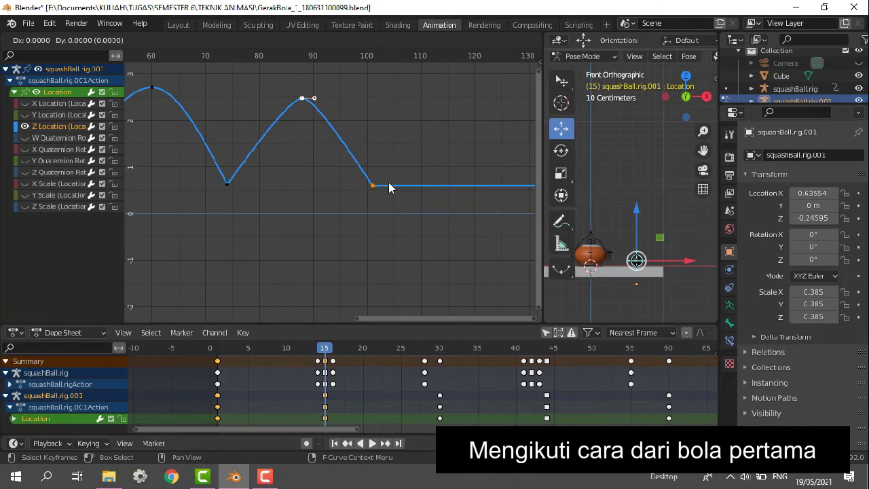
left_click(528, 184)
left_click(302, 98)
key("shift+d")
left_click(442, 101)
key("g")
left_click(445, 107)
left_click_drag(512, 184, 490, 181)
left_click_drag(442, 110, 432, 113)
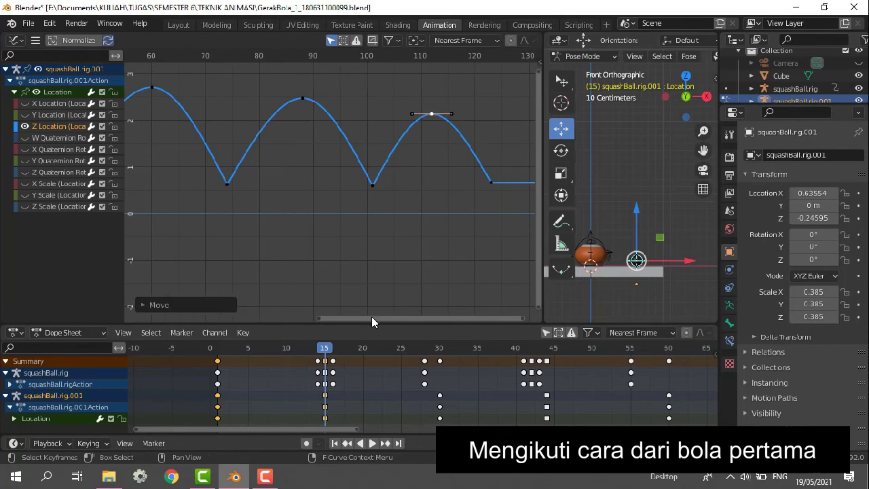
Add the next smaller bounce, with a peak of about 1.75 at frame 132 and contact at frame 141.
left_click_drag(371, 319, 498, 319)
left_click(178, 114)
left_click(237, 182, "shift")
key("shift+d")
left_click(351, 180)
left_click(291, 113)
key("g")
left_click_drag(332, 182, 335, 182)
Duplicate the last peak and contact into a bounce of about 1.4 at frame 149, landing at frame 156.
left_click_drag(292, 129, 354, 193)
key("shift+d")
left_click(445, 182)
left_click_drag(386, 136, 382, 148)
left_click_drag(430, 181, 416, 182)
Continue with ever-smaller bounces from frame 156 on, peaking at about 1.1 on frame 162 and 0.85 on frame 173.
key("shift+d")
left_click(514, 183)
middle_click_drag(514, 182, 297, 183)
left_click(243, 153)
key("g")
key("y")
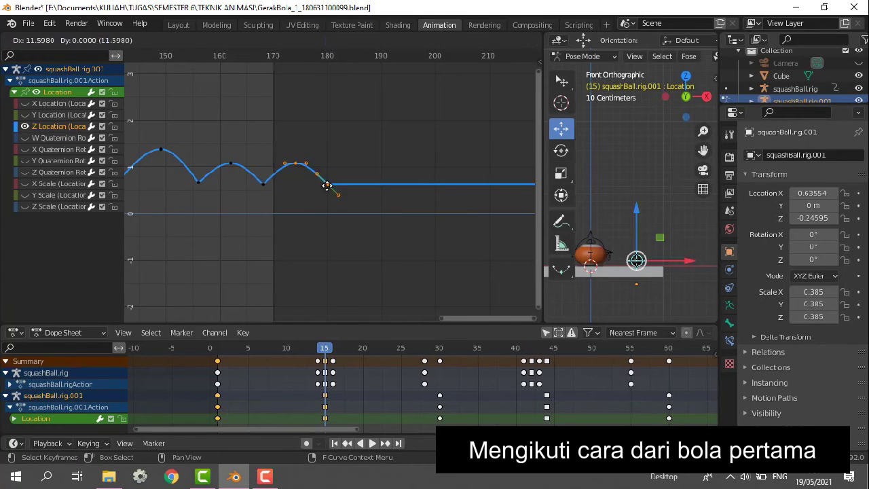
left_click(295, 172)
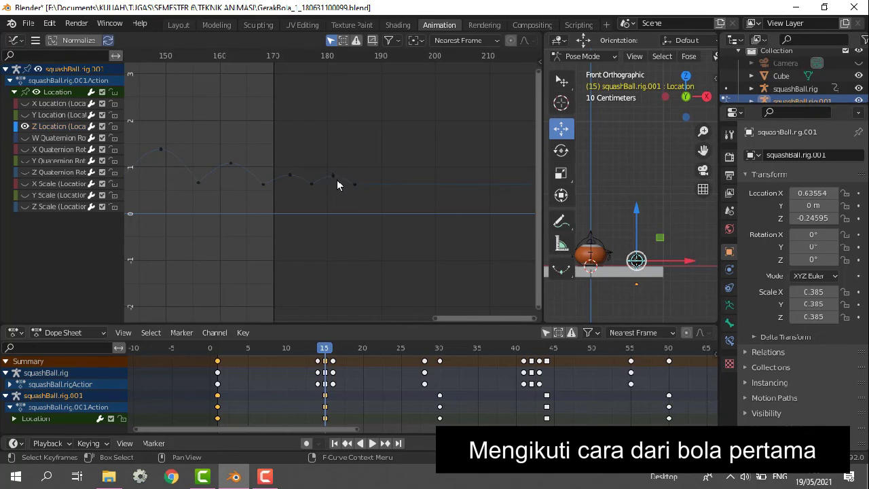
Play the animation to check the dark ball's bounces and add another tiny bounce at the Z Location curve's end.
key("space")
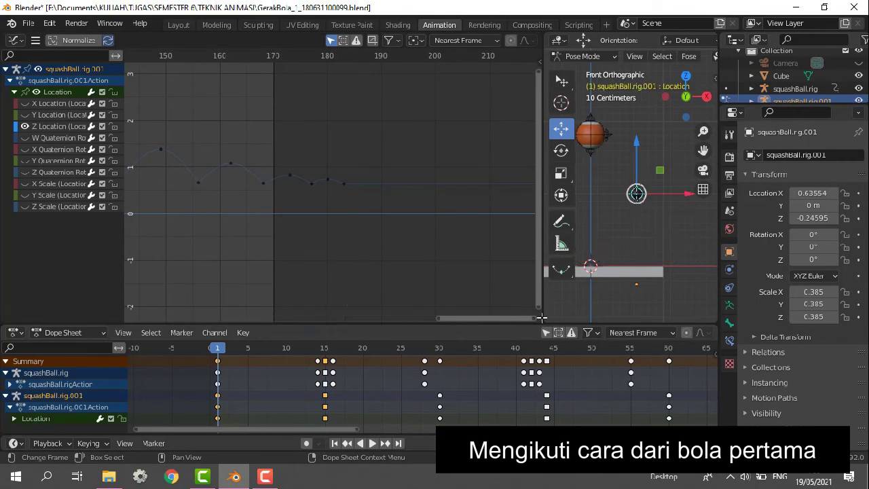
left_click_drag(543, 197, 356, 197)
right_click(244, 182, "ctrl")
right_click(251, 179, "ctrl")
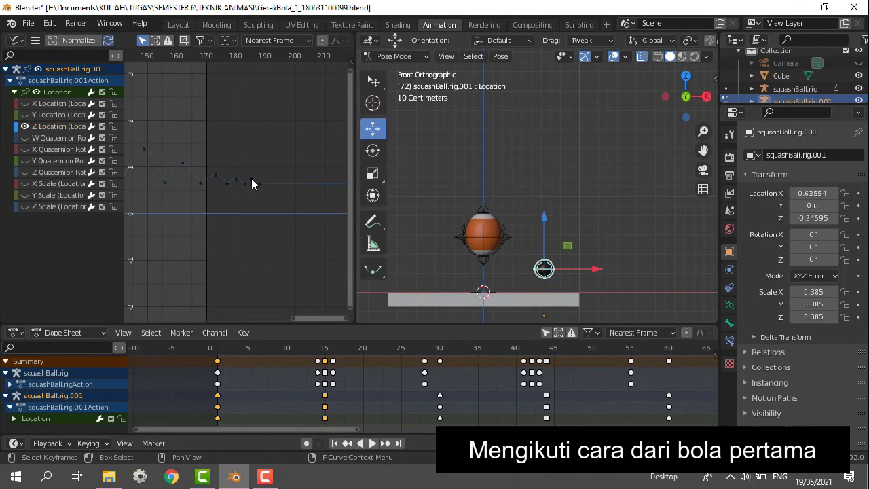
left_click(288, 228)
left_click(372, 445)
left_click_drag(319, 318, 281, 324)
left_click(367, 445)
Move the Z Location peak at frame 112 to frame 114 and its contact to frame 125.
left_click_drag(354, 271, 556, 272)
mouse_move(405, 317)
left_mouse_down()
mouse_move(297, 328)
mouse_move(390, 320)
left_mouse_up()
left_click_drag(269, 114, 281, 114)
left_click_drag(331, 182, 342, 186)
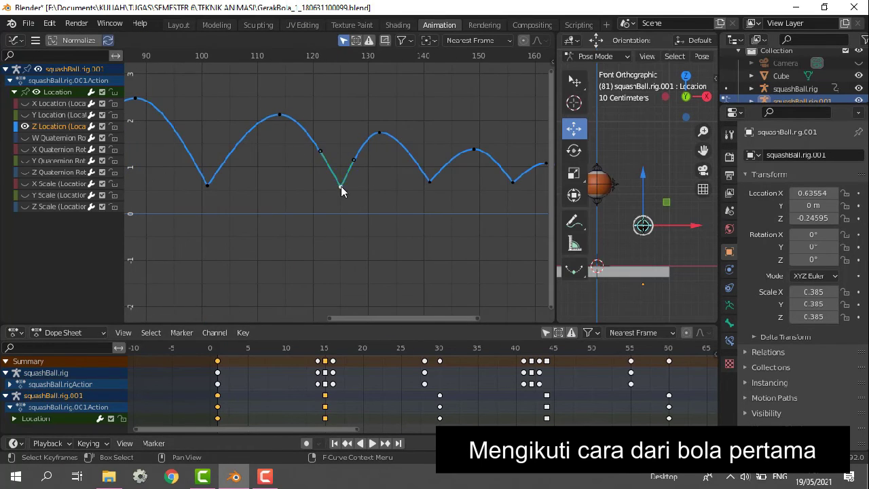
Delay the peak at frame 132 and the contact at frame 141 slightly, and move the contact at frame 156 to 161.
left_click_drag(359, 318, 393, 317)
left_click_drag(333, 182, 355, 182)
left_click_drag(283, 132, 301, 132)
left_click_drag(407, 318, 440, 318)
left_click_drag(326, 182, 353, 182)
Shift the contact at frame 168 to about frame 171 and space out the small bounces behind it.
left_click_drag(425, 317, 481, 318)
left_click_drag(379, 183, 275, 172)
left_click_drag(325, 176, 324, 177)
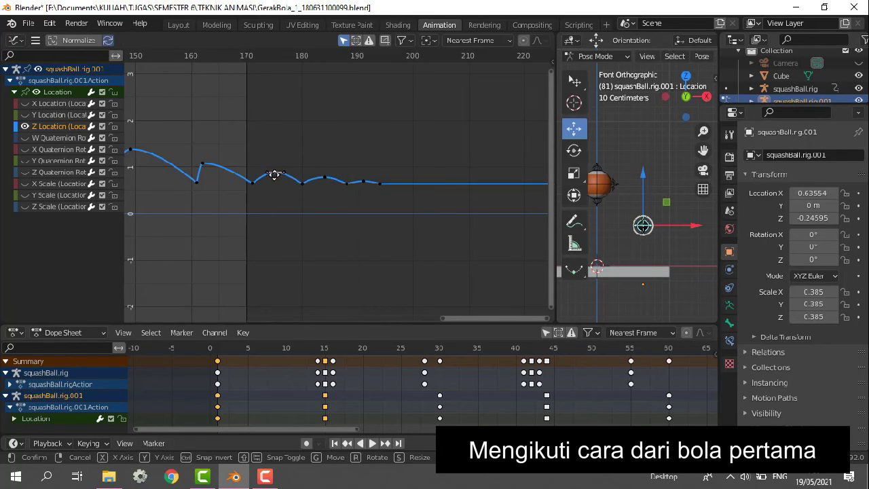
Move the Z Location peaks at frames 162 and 149 later, to about frames 166 and 153.
left_click_drag(202, 163, 224, 159)
left_click_drag(470, 318, 412, 316)
left_click_drag(303, 148, 326, 143)
Respace and reshape the final small bounces, with peaks at about frames 168, 179 and 188, and play the animation.
left_click_drag(449, 318, 499, 318)
left_click_drag(277, 182, 337, 183)
left_click(248, 159)
key("g")
left_click_drag(310, 164, 316, 167)
left_click_drag(260, 158, 261, 157)
left_click_drag(404, 183, 420, 182)
mouse_move(388, 182)
left_mouse_down()
mouse_move(403, 180)
mouse_move(388, 183)
left_mouse_up()
left_click(338, 184)
left_click_drag(349, 177, 326, 166)
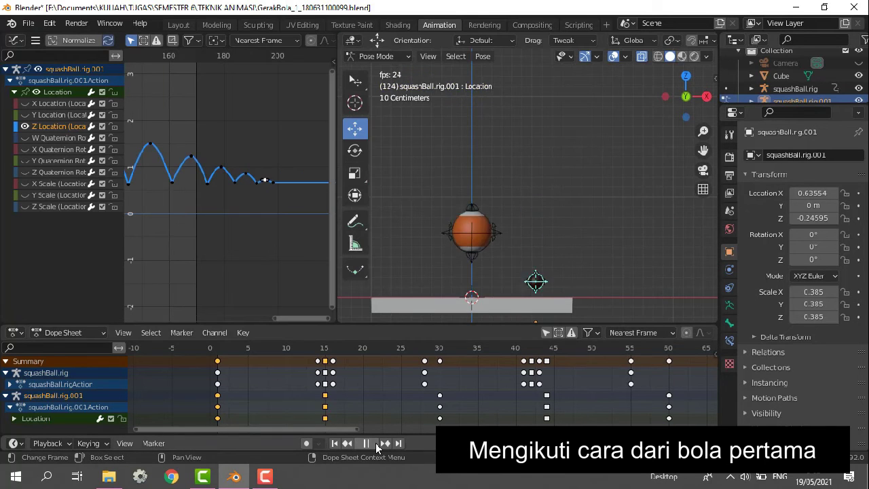
Stop playback, select the dark ball's squash_upper control and key it at frame 15.
key("Escape")
scroll(535, 198, "up", 8)
middle_click_drag(548, 216, 519, 132, "shift")
left_click(533, 137)
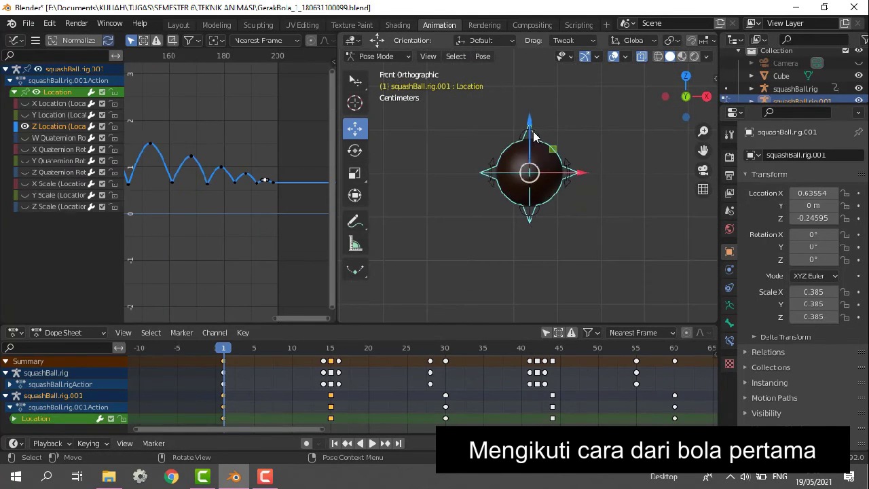
left_click(532, 134)
left_click_drag(532, 129, 532, 131)
left_click(331, 348)
middle_click_drag(538, 306, 511, 212, "shift")
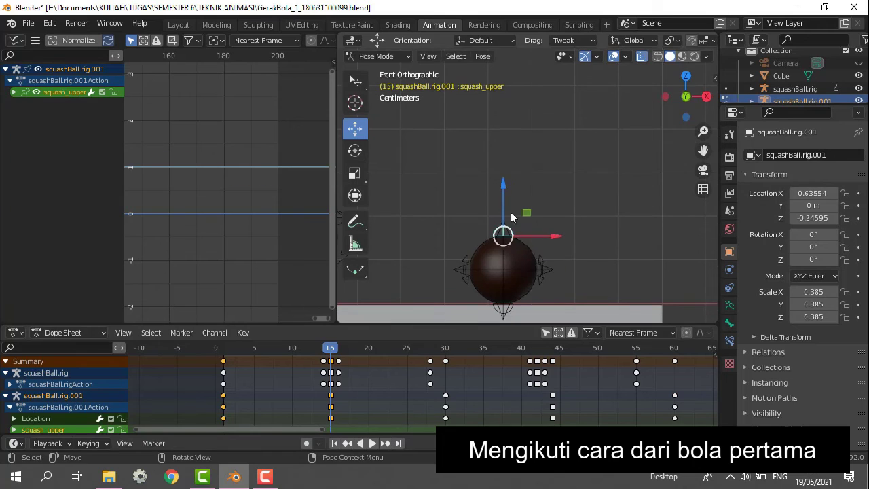
At frame 14, stretch the dark ball upward with squash_upper, and copy that keyframe to frame 16.
key("Left")
left_click_drag(505, 195, 504, 175)
left_click(323, 361)
key("ctrl+c")
left_click(339, 348)
key("ctrl+v")
At frame 44, adjust the dark ball's squash_upper and raise squash_lower by about 0.025 m.
left_click_drag(339, 348, 551, 370)
left_click(503, 223)
mouse_move(503, 222)
left_mouse_down()
mouse_move(504, 266)
mouse_move(503, 229)
left_mouse_up()
left_click(503, 315)
left_click_drag(503, 313, 504, 303)
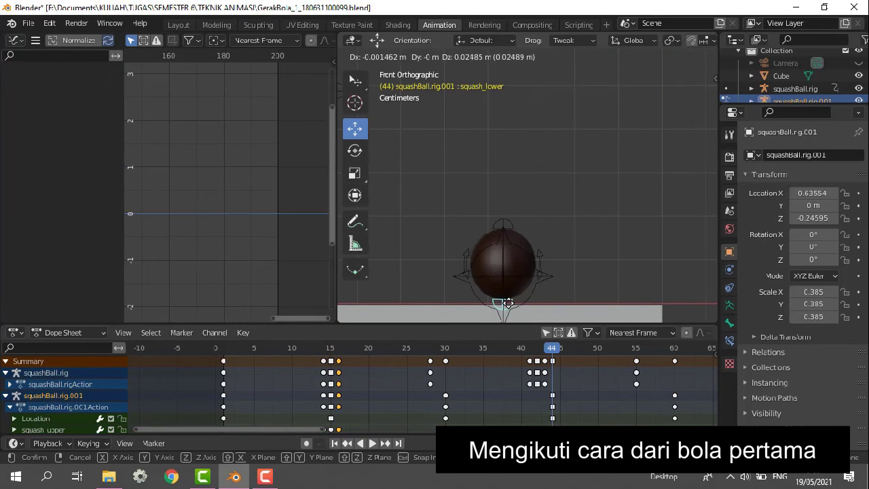
Try lowering squash_upper at frame 44, undo it, and reselect the Location control to review the playback.
left_click(503, 227)
left_click_drag(503, 229, 503, 246)
key("ctrl+z")
left_click(523, 254)
left_click(330, 375)
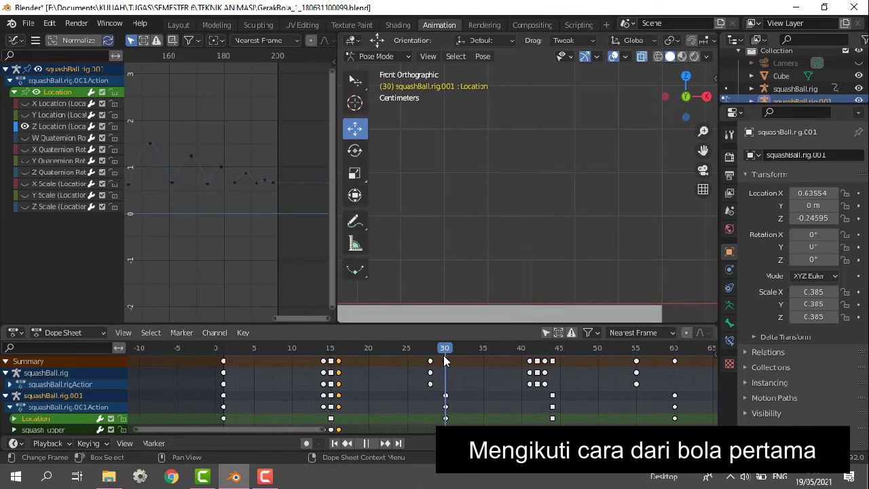
Select the dark ball's squash_upper control at frame 30 and lower it slightly.
middle_click_drag(508, 88, 506, 299, "shift")
left_click(502, 215)
left_click_drag(505, 215, 506, 230)
left_click_drag(446, 348, 506, 347)
middle_click_drag(509, 299, 513, 88, "shift")
Flatten the dark ball with squash_upper at frame 44, stretch it at frame 43, and copy the stretch keyframe to frame 45.
left_click(552, 347)
left_click_drag(512, 238, 512, 246)
left_click_drag(552, 349, 545, 349)
left_click_drag(507, 201, 507, 174)
left_click(544, 361)
left_click(559, 349)
key("ctrl+v")
At frame 125, lower the dark ball's squash_upper slightly to flatten it and key the pose.
middle_click_drag(564, 387, 506, 387)
left_click_drag(502, 352, 489, 353)
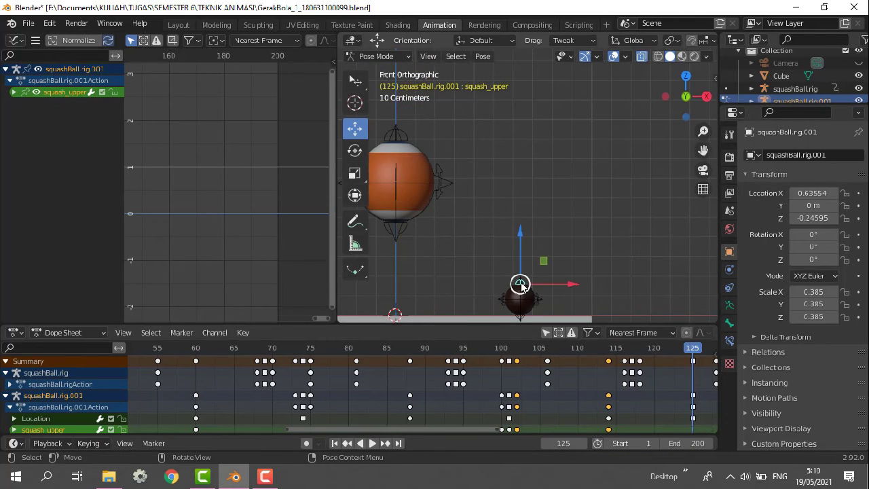
left_click_drag(521, 285, 521, 289)
key("i")
left_click(521, 290)
At frame 124, raise squash_upper to stretch the dark ball, key it, and duplicate that keyframe to frame 126.
left_click_drag(386, 429, 519, 442)
left_click_drag(332, 348, 326, 348)
left_click_drag(521, 270, 520, 264)
left_click(535, 274)
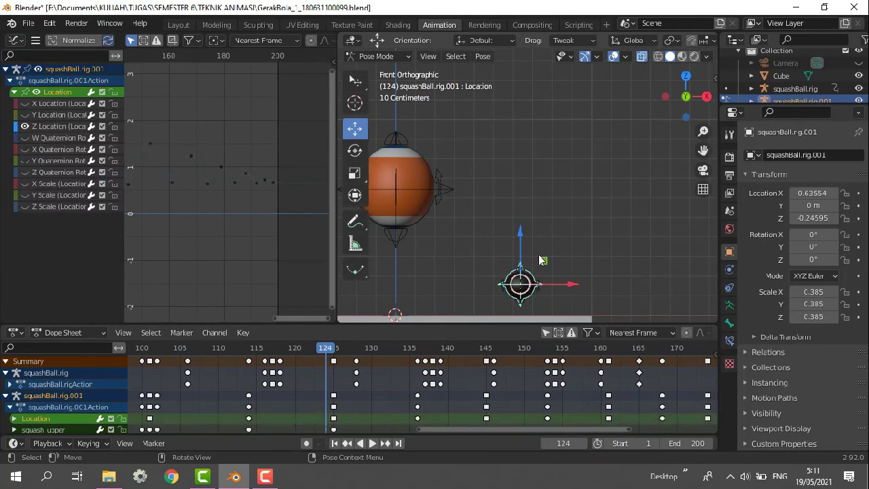
left_click(531, 298)
scroll(521, 293, "up", 1)
left_click(519, 293)
left_click_drag(519, 294, 524, 284)
key("i")
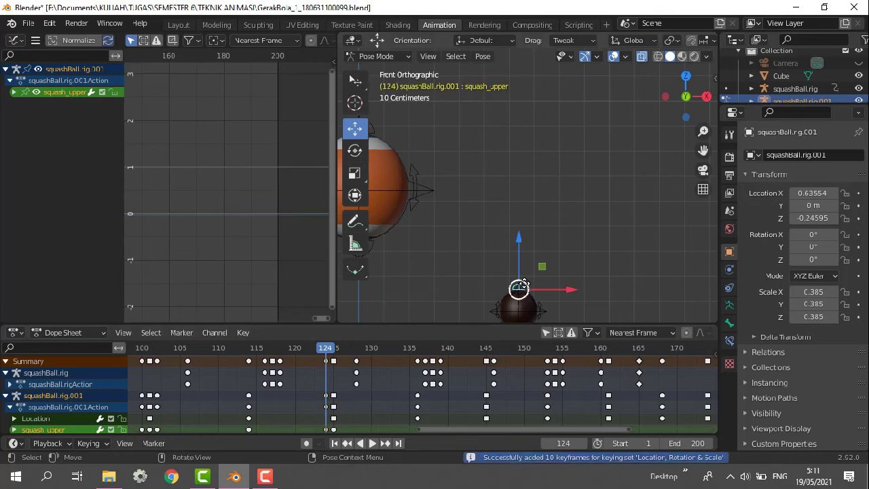
key("shift+d")
left_click(341, 396)
At frame 145, lower the dark ball's squash_upper slightly and key the squashed pose.
left_click_drag(341, 348, 486, 348)
key("i")
middle_click_drag(522, 316, 520, 259, "shift")
left_click_drag(517, 256, 516, 258)
key("i")
At frame 144, raise squash_upper slightly, key the stretch, and duplicate that keyframe to frame 146.
left_click_drag(486, 348, 480, 348)
left_click_drag(515, 239, 516, 234)
key("i")
key("shift+d")
left_click(494, 393)
Key the dark ball's squash_upper at frames 161 and 160, and play the animation.
left_click_drag(479, 348, 609, 348)
middle_click_drag(610, 391, 347, 391)
key("i")
left_click_drag(345, 348, 338, 348)
key("i")
left_click_drag(338, 348, 353, 348)
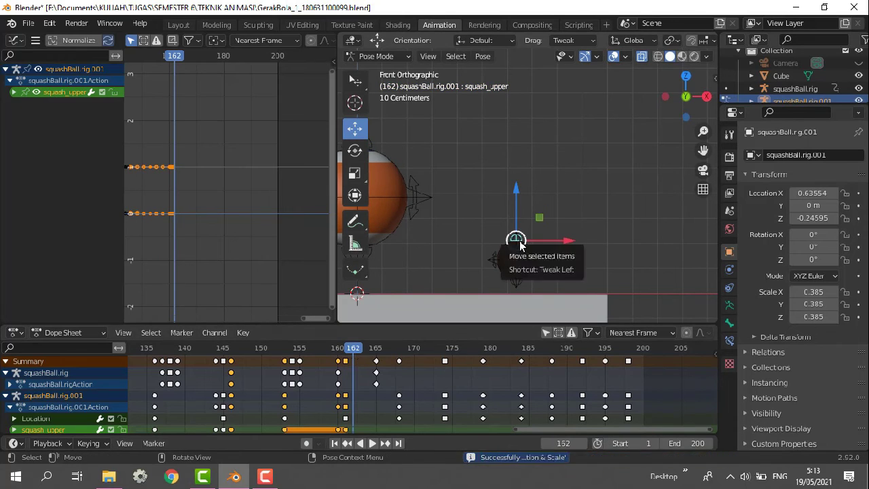
left_click(372, 442)
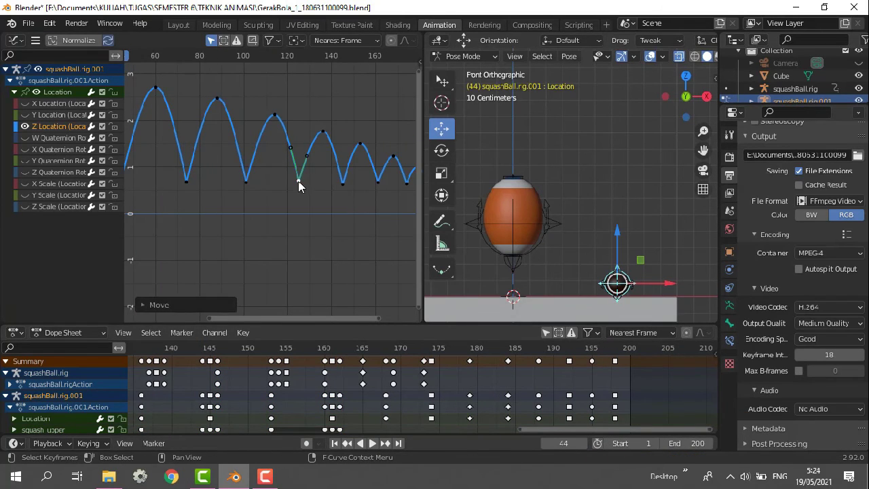
Check the dark ball's ground contacts and nudge its Z Location keyframe at frame 161 slightly lower.
middle_click_drag(414, 236, 319, 236)
left_click_drag(234, 58, 281, 60)
left_click_drag(617, 231, 617, 233)
left_click_drag(281, 60, 362, 67)
left_click(407, 210)
left_click_drag(424, 78, 317, 80)
left_click_drag(615, 348, 332, 390)
left_click(225, 183)
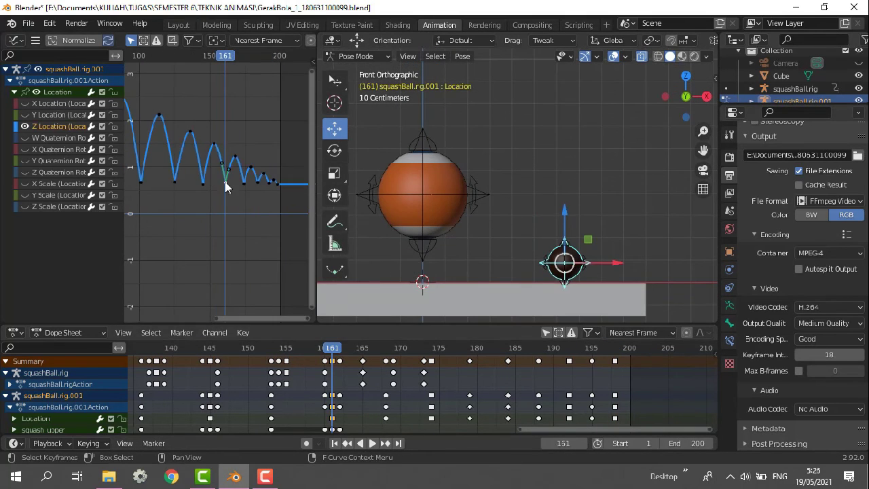
left_click_drag(225, 183, 225, 184)
Lower the dark ball's ground-contact keyframe near frame 126 on the Z Location curve and scrub through the bounce.
left_click_drag(332, 349, 211, 367)
left_click_drag(520, 429, 434, 429)
left_click_drag(349, 348, 239, 372)
left_click_drag(175, 182, 175, 194)
left_click_drag(238, 348, 144, 360)
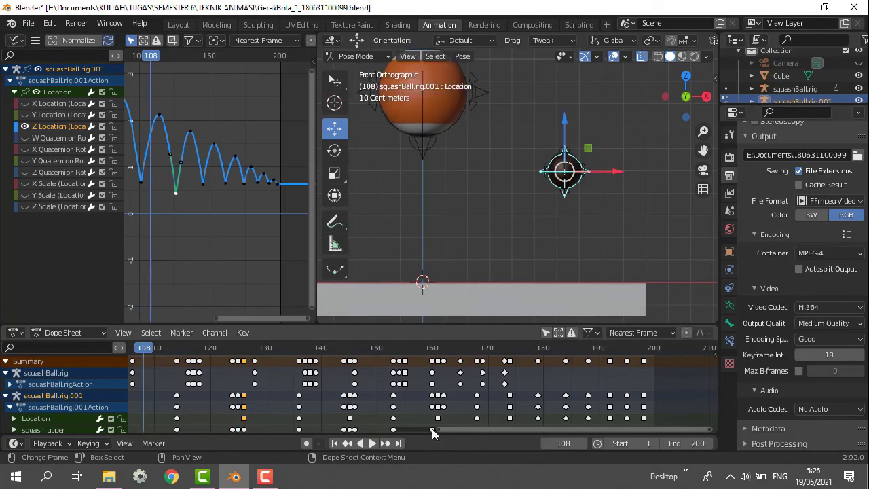
Lower the dark ball's earlier ground-contact keyframes on the Z Location curve, checking around frames 101 and 74.
left_click_drag(435, 430, 297, 429)
left_click_drag(329, 348, 302, 358)
left_click_drag(140, 182, 141, 185)
left_click_drag(302, 349, 202, 357)
left_click_drag(140, 182, 140, 192)
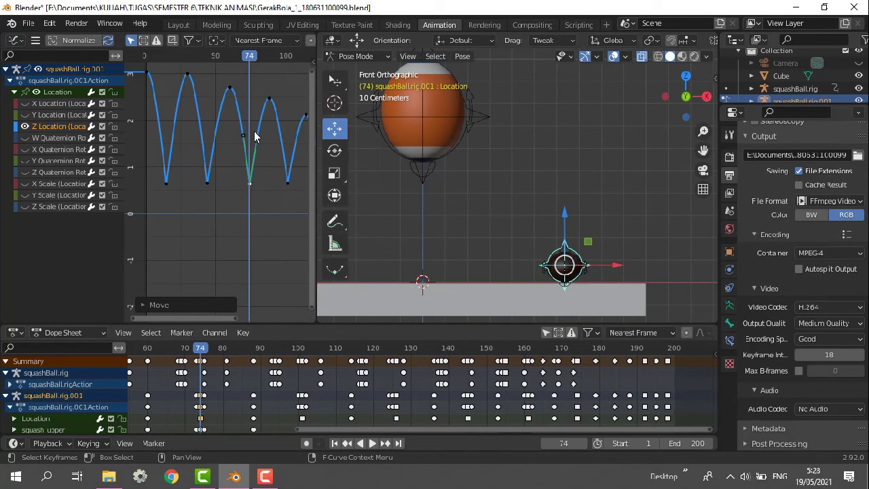
Review the contact after frame 74 and raise one of the lowered Z Location keyframes slightly.
left_click(254, 59)
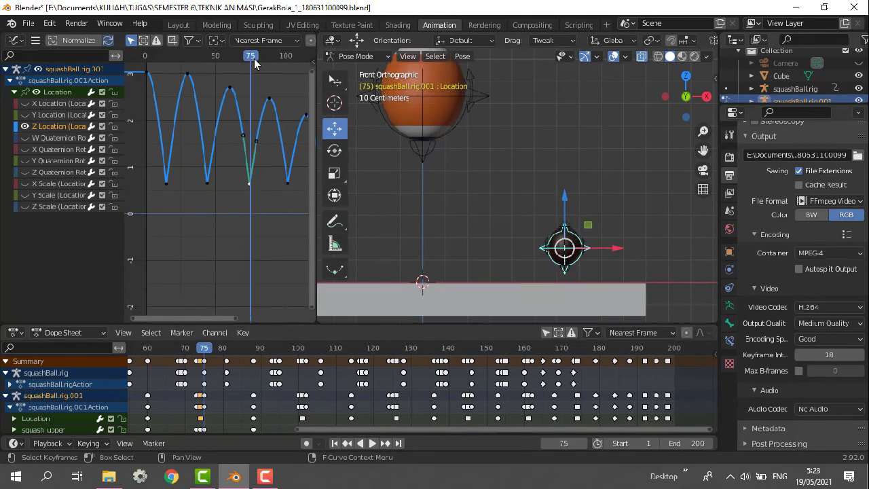
left_click_drag(184, 318, 244, 318)
left_click_drag(228, 58, 219, 73)
left_click_drag(218, 193, 218, 191)
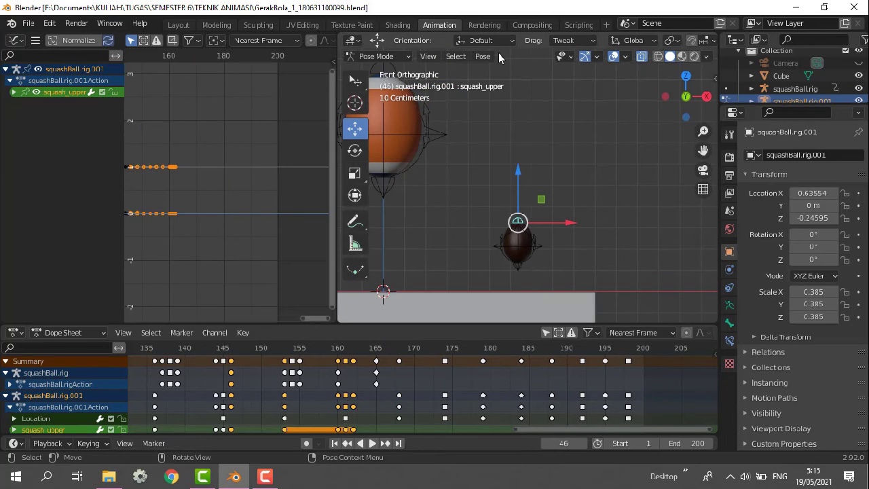
Hide the viewport overlays and gizmos, and bring up the scene's render output settings.
left_click(612, 57)
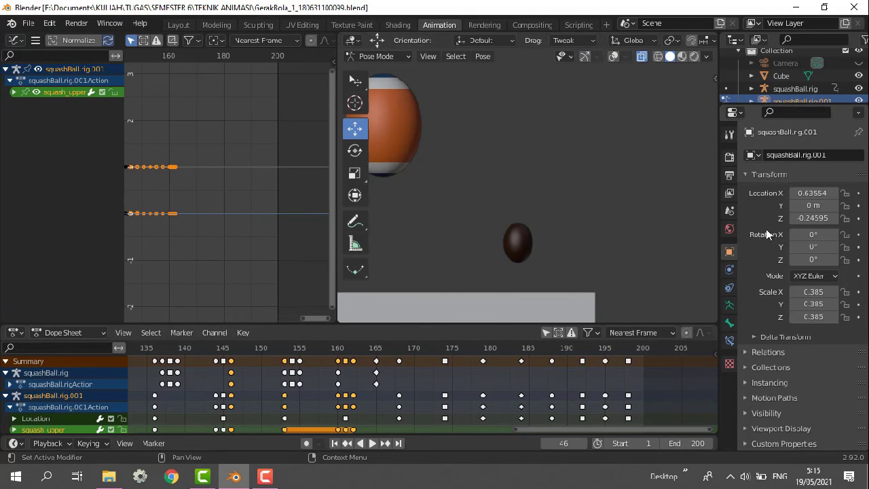
left_click(729, 176)
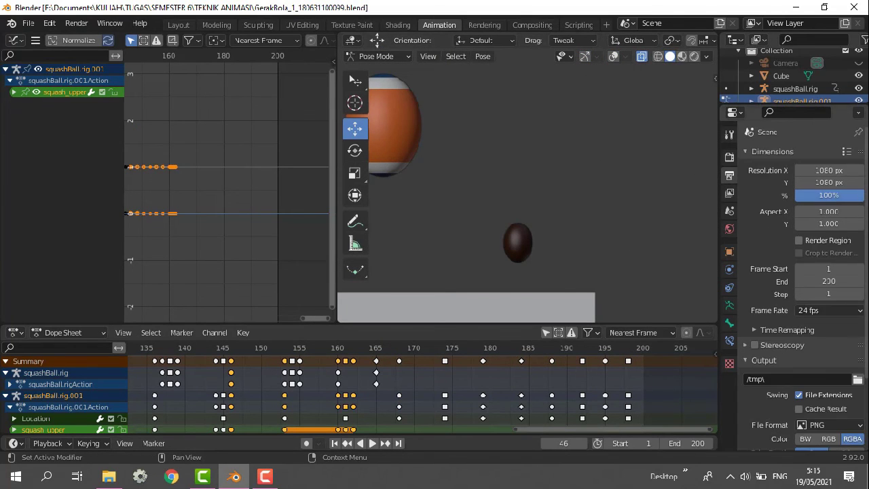
left_click_drag(867, 294, 868, 388)
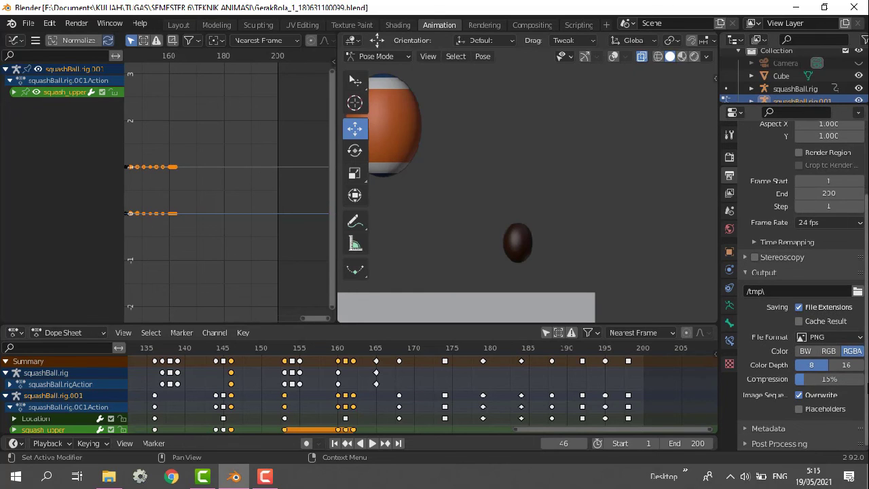
Set the output path to Documents\KULIAH\TUGAS\SEMESTER 6\TEKNIK ANIMASI, naming the file RENDERBOLA_1_ followed by the student number.
left_click(857, 291)
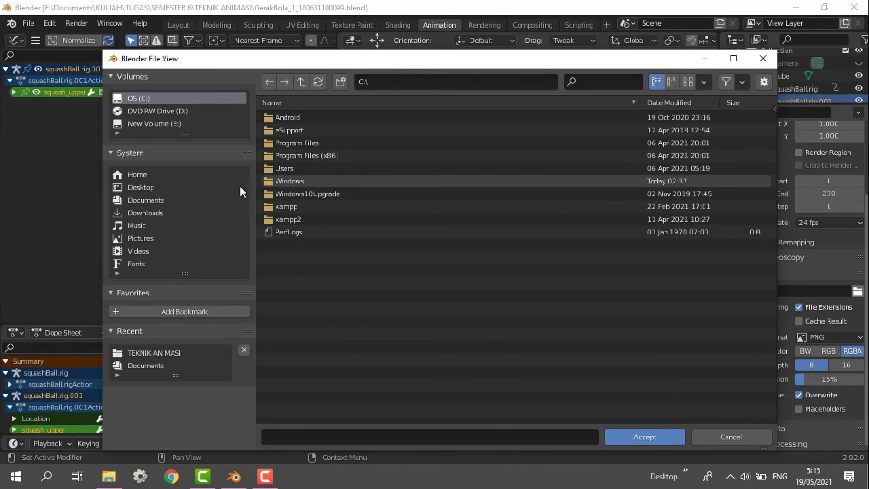
left_click(146, 201)
double_click(277, 211)
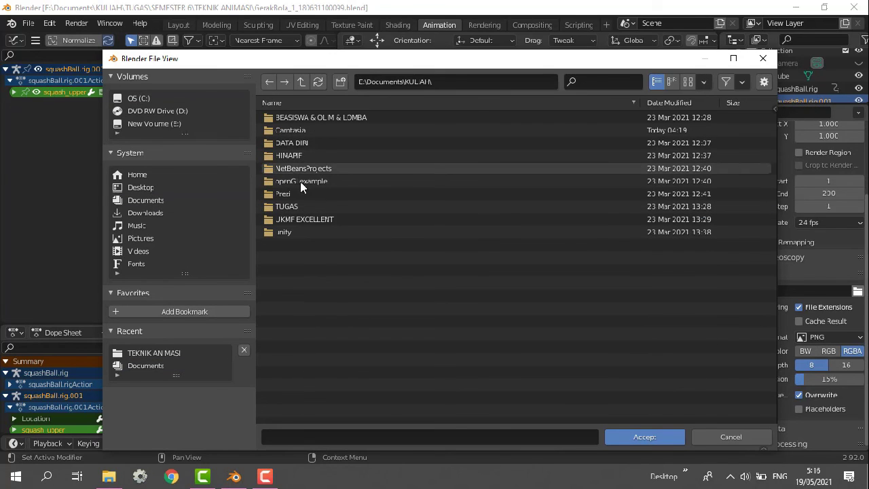
double_click(288, 207)
double_click(314, 230)
double_click(311, 194)
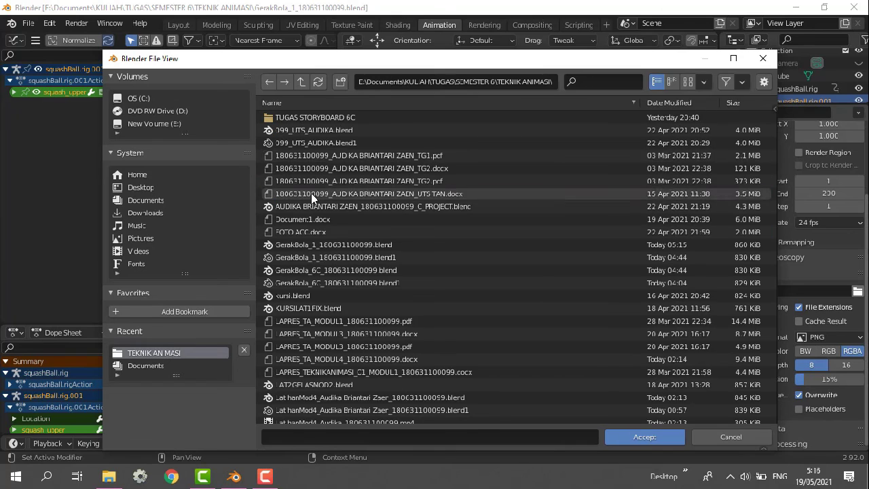
left_click(356, 438)
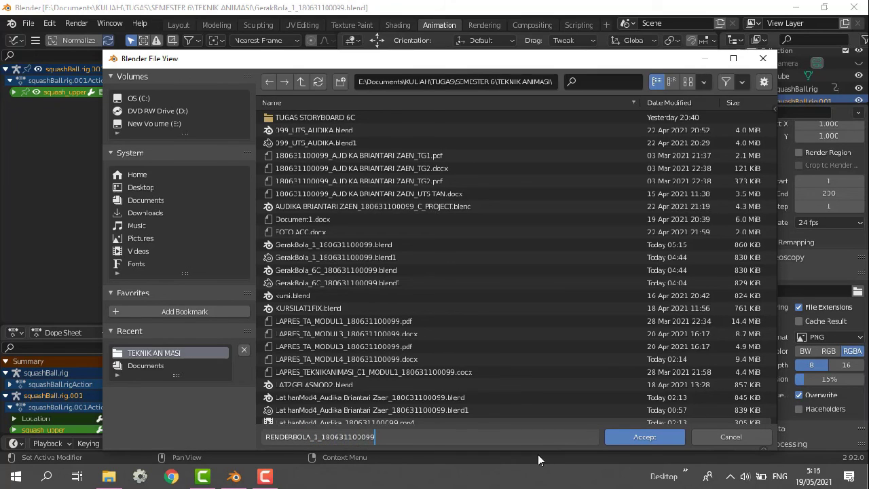
left_click(647, 438)
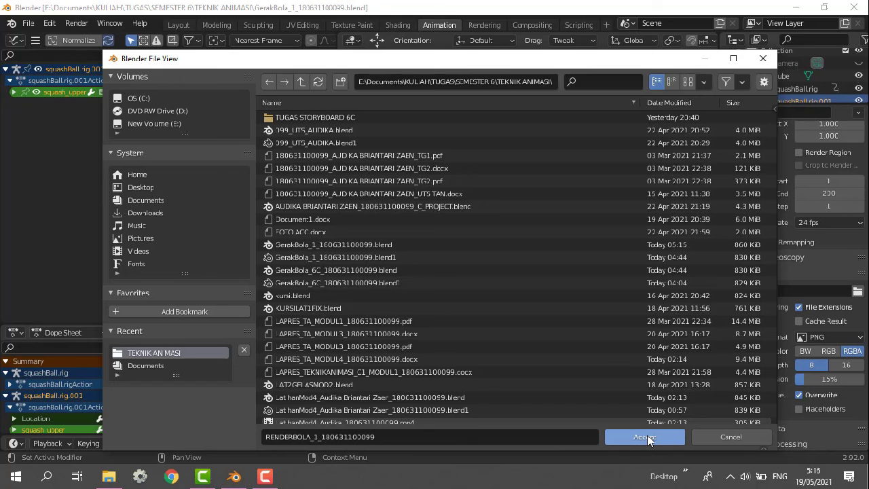
left_click(647, 438)
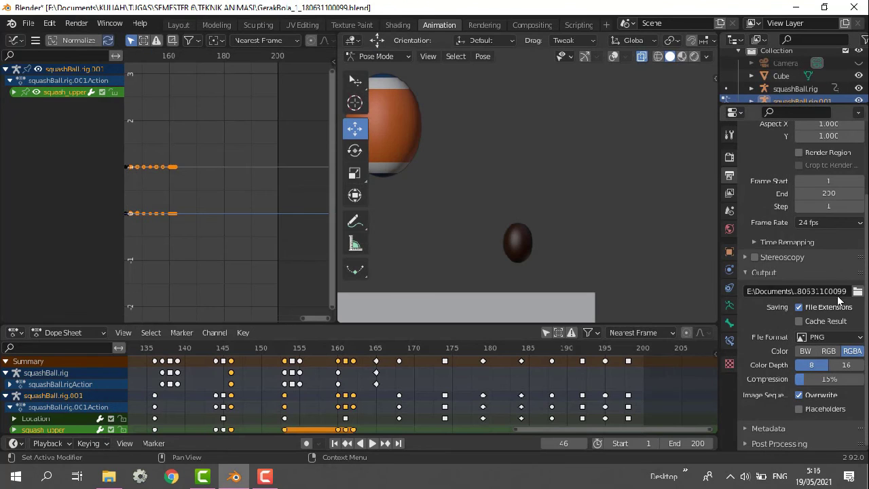
Set the output file format to FFmpeg Video and the encoding container to MPEG-4.
left_click(845, 337)
left_click(779, 270)
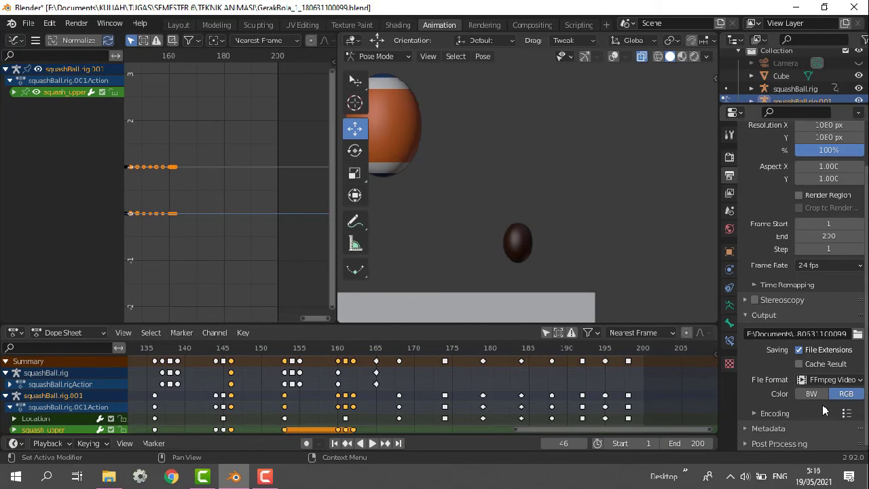
left_click(752, 412)
scroll(857, 254, "down", 6)
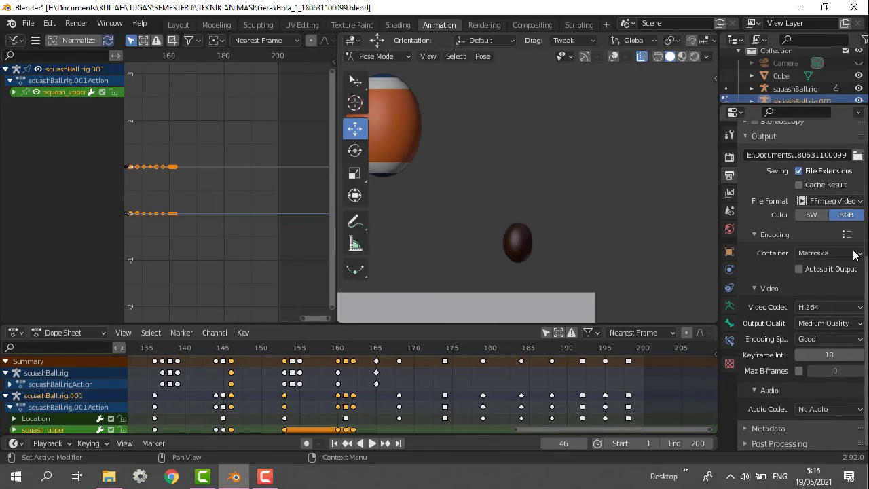
left_click(852, 253)
left_click(813, 296)
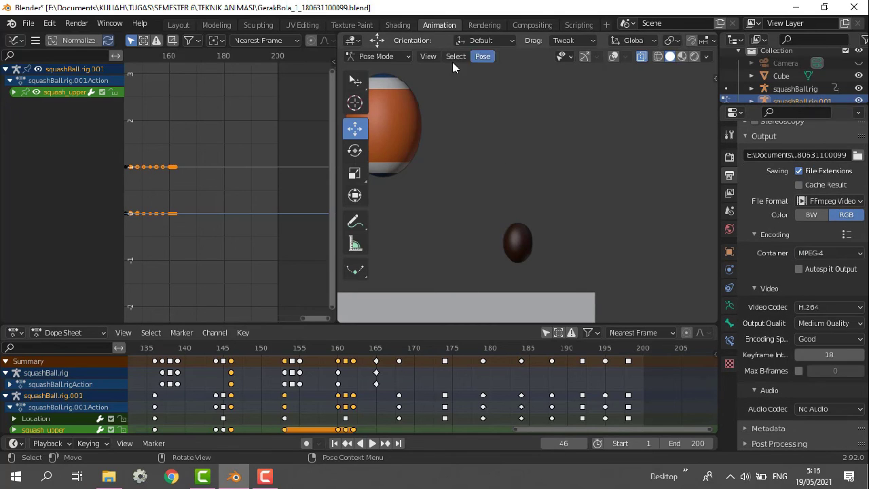
Start a viewport render of the whole animation.
left_click(428, 56)
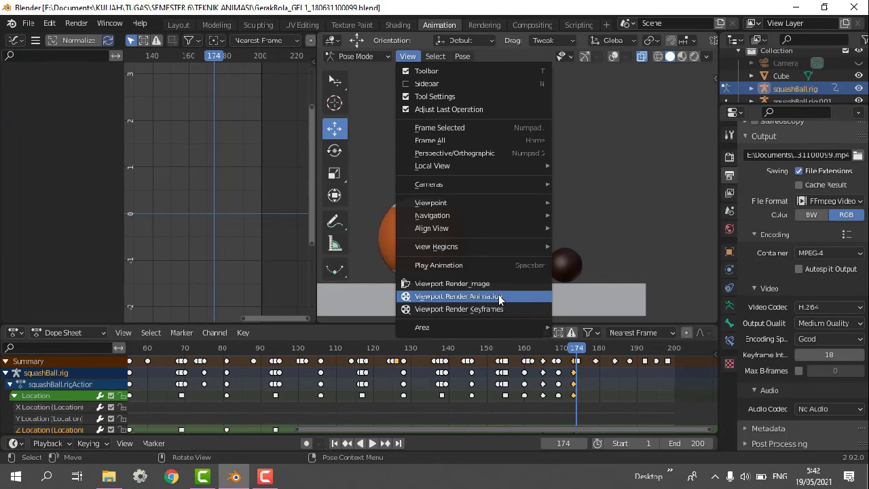
left_click(500, 297)
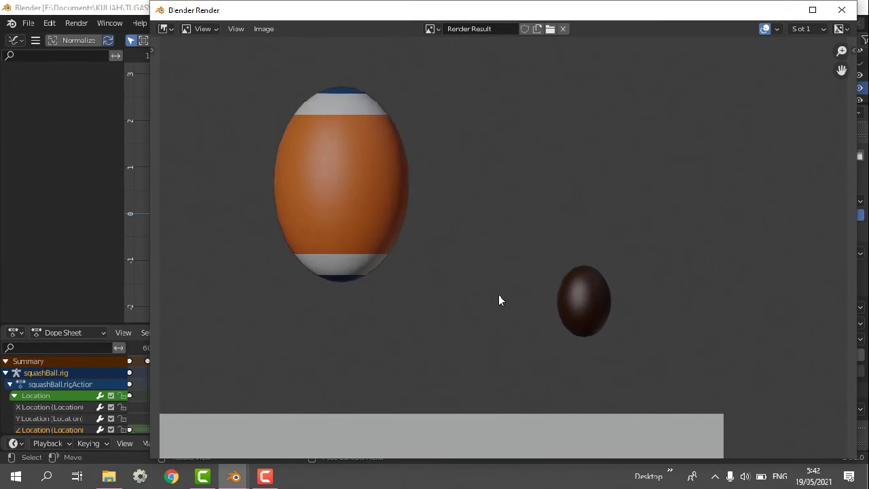